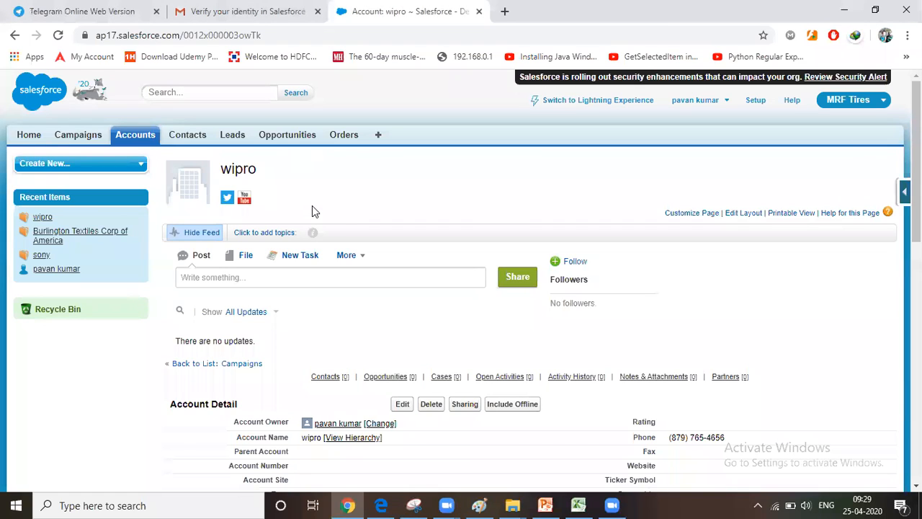
# View the Accounts and Contacts pages in MRF Tires, then switch to the Sales app and display the All Accounts list
pyautogui.click(125, 137)
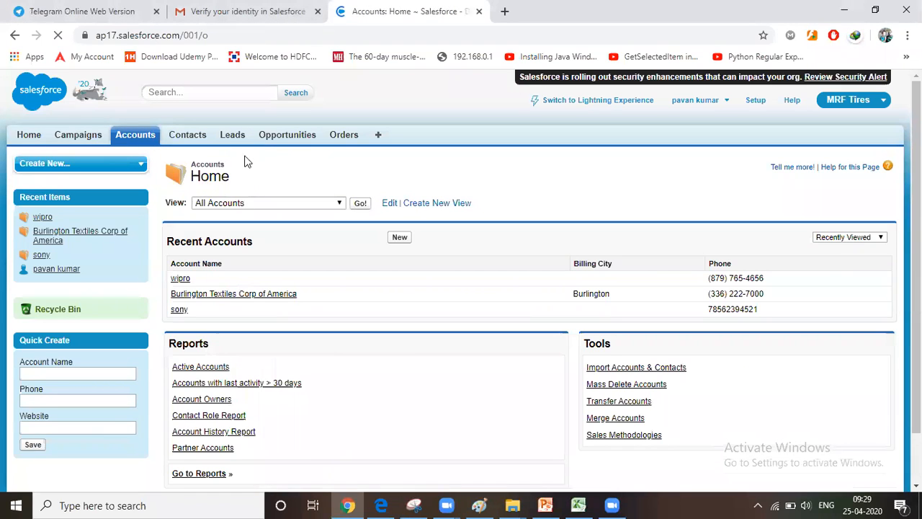
pyautogui.click(186, 135)
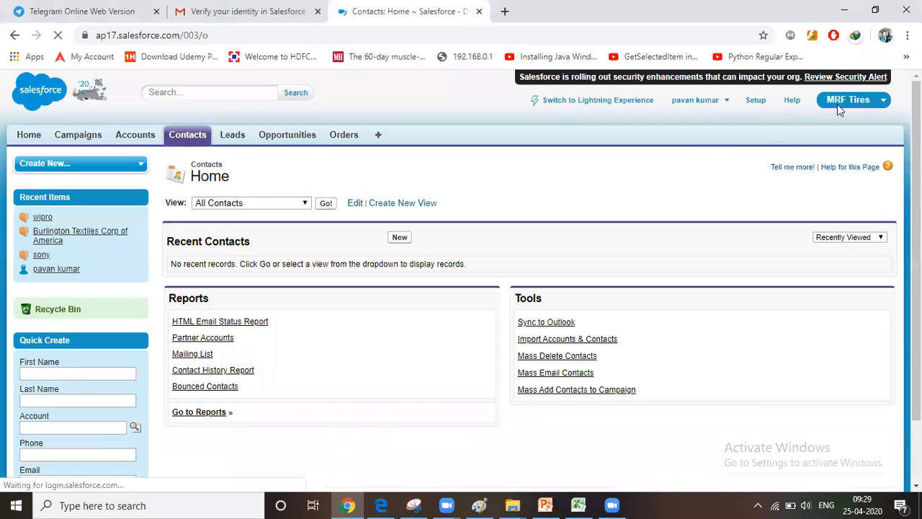
pyautogui.click(841, 108)
pyautogui.click(808, 139)
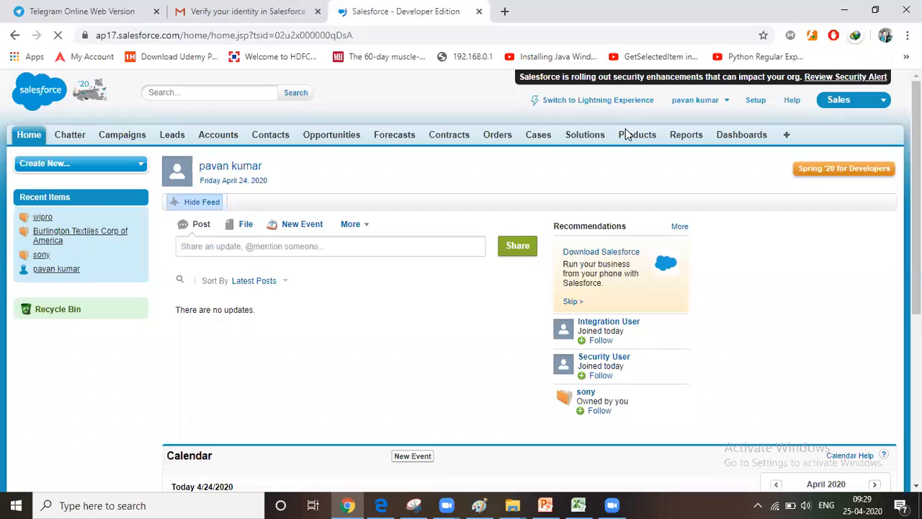
pyautogui.click(226, 139)
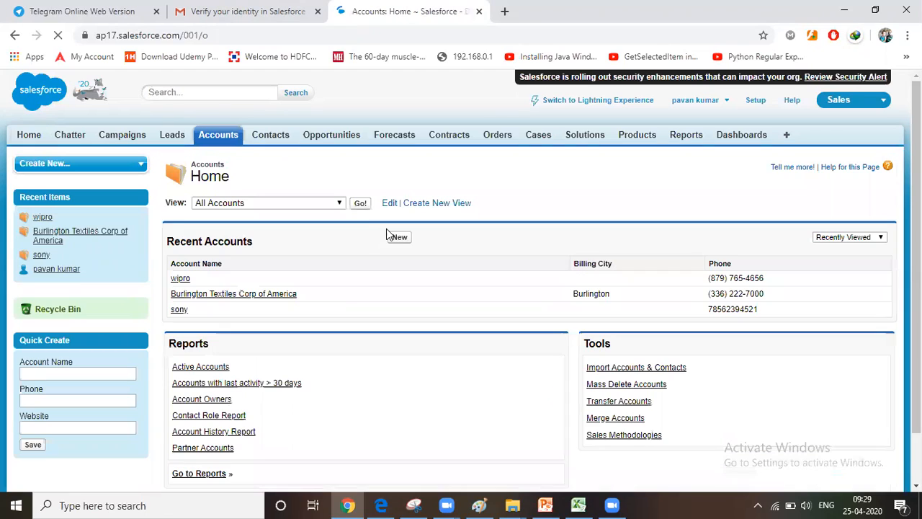
pyautogui.click(362, 205)
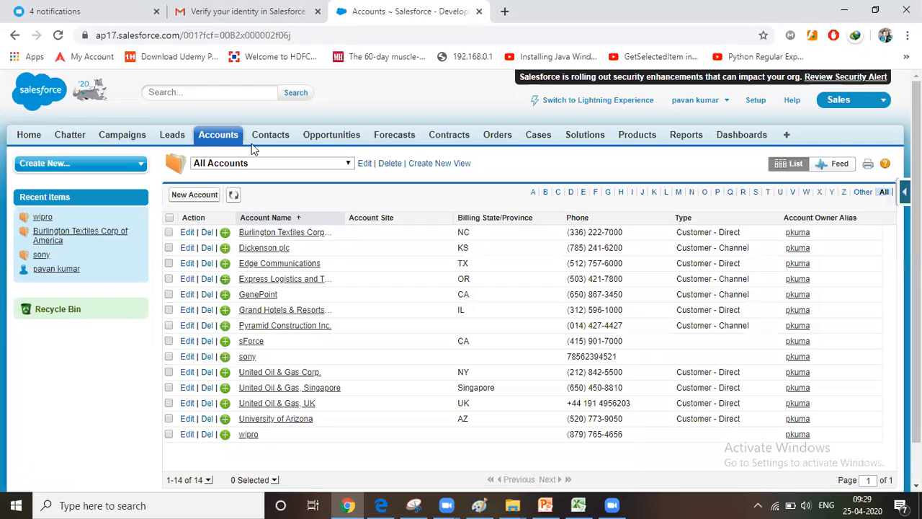
# Start a new contact with the salutation Mr., first name "xyz" and last name "test"
pyautogui.click(265, 138)
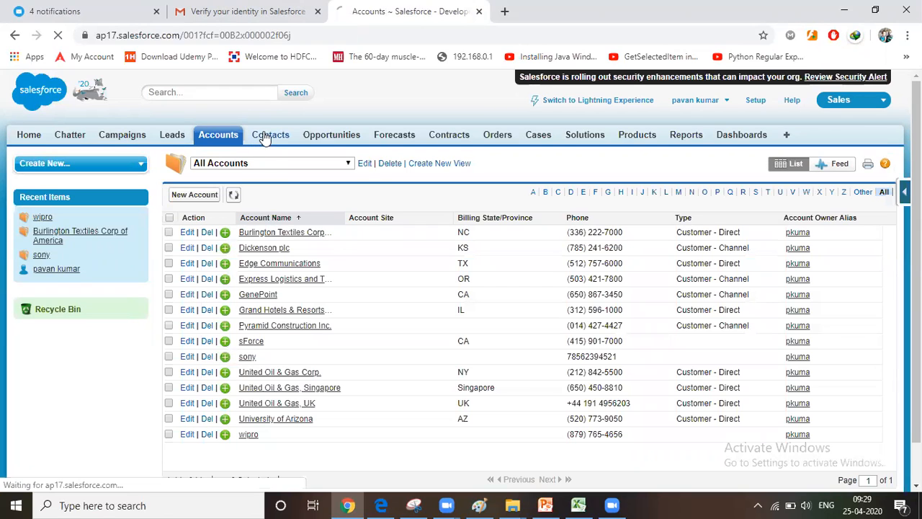
pyautogui.click(400, 238)
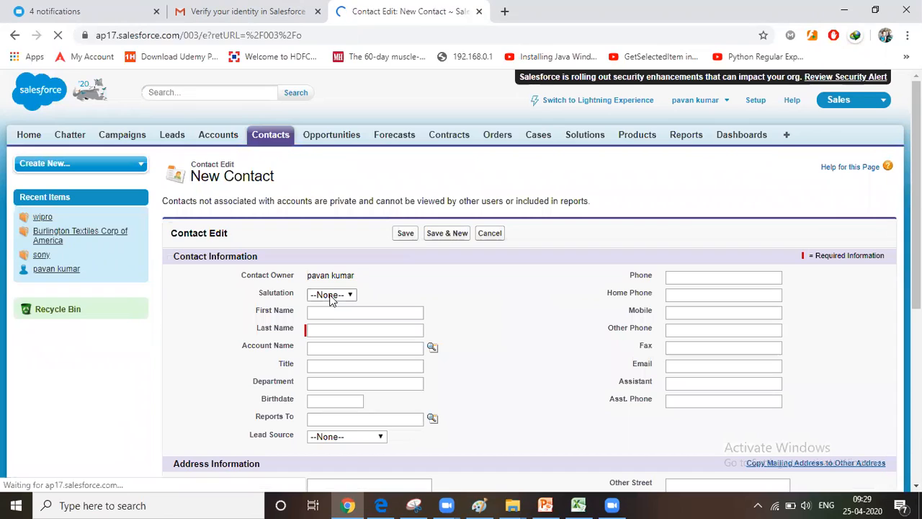
pyautogui.click(331, 300)
pyautogui.click(334, 313)
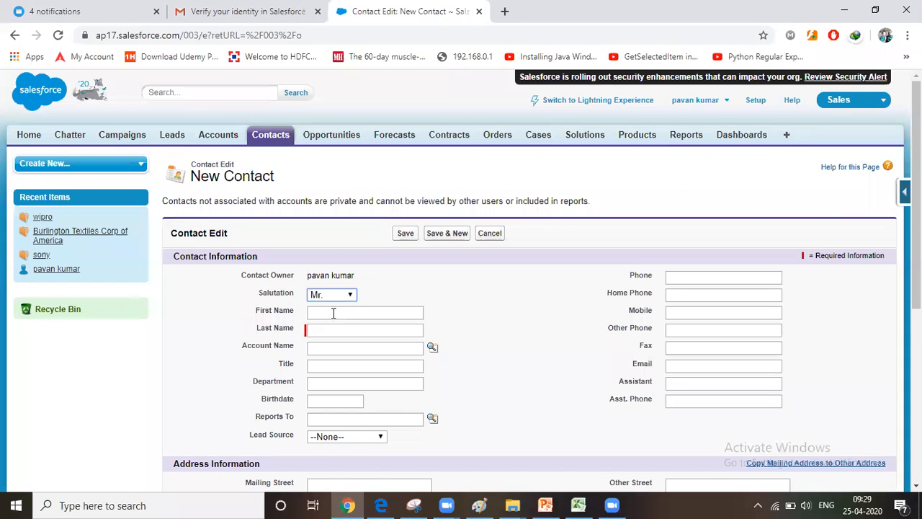
pyautogui.click(334, 313)
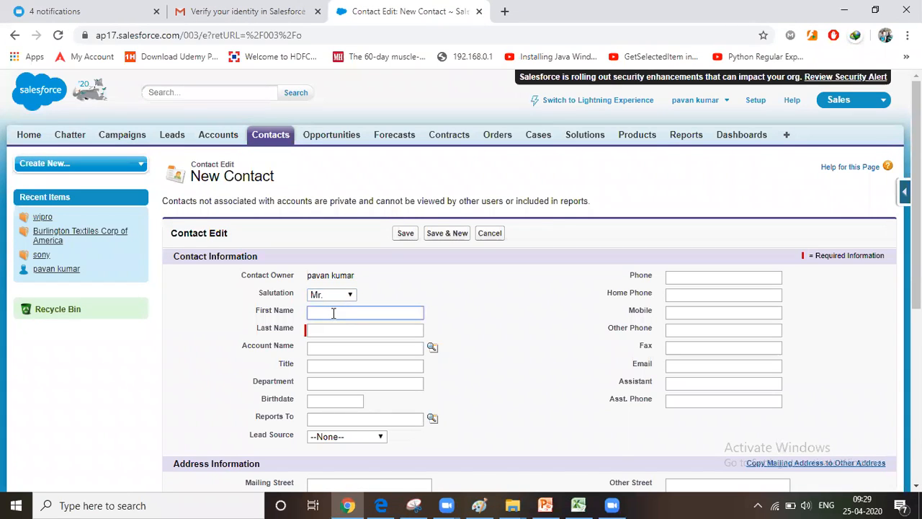
pyautogui.write('xyz')
pyautogui.press('Tab')
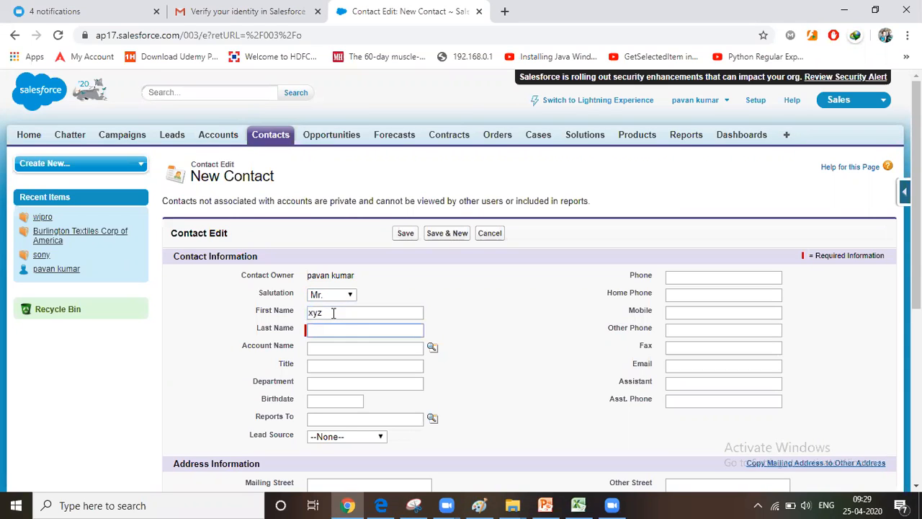
pyautogui.write('test')
# Enter the contact's phone number and save the new contact
pyautogui.click(687, 276)
pyautogui.write('234234')
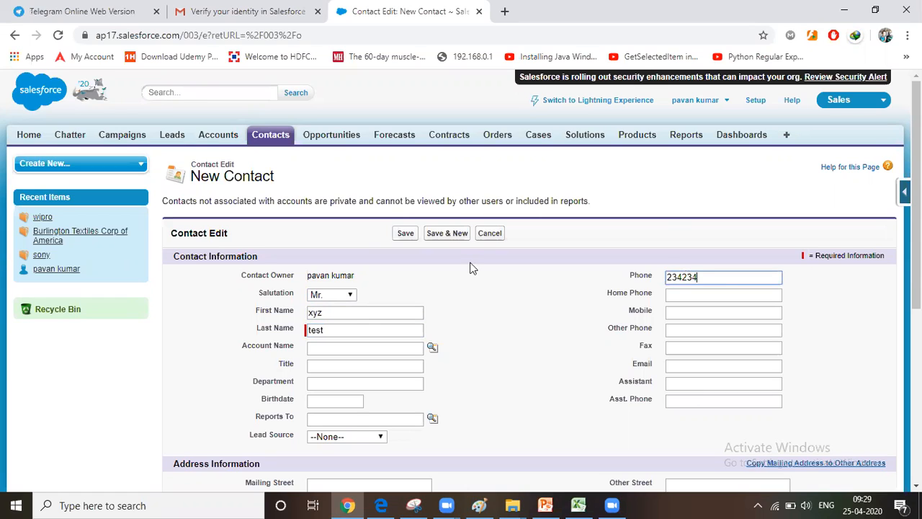
pyautogui.write('234234')
pyautogui.click(407, 233)
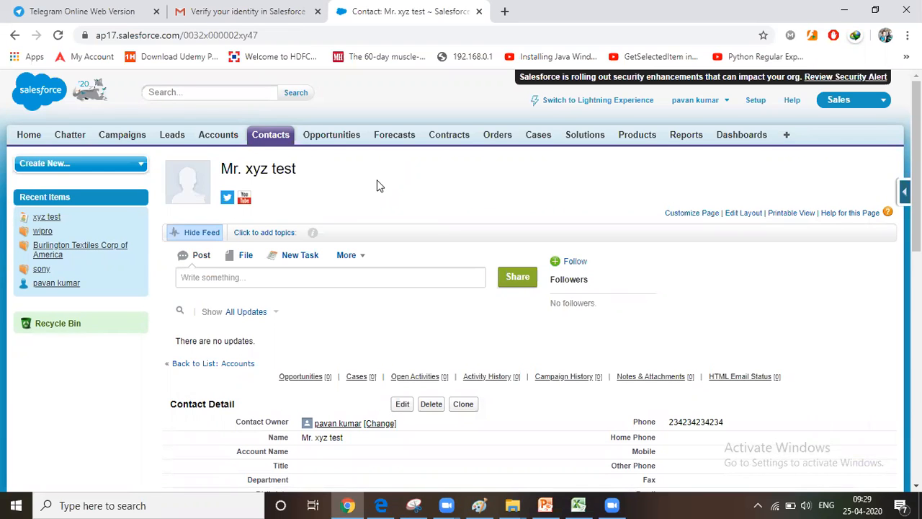
# Review the saved contact's detail fields and related lists
pyautogui.scroll(-5, 425, 311)
pyautogui.scroll(5, 425, 311)
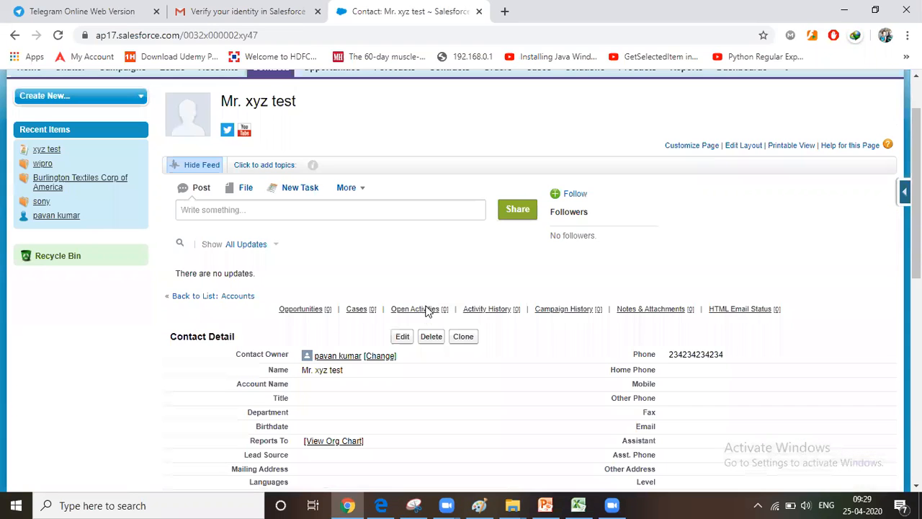
pyautogui.scroll(-3, 385, 332)
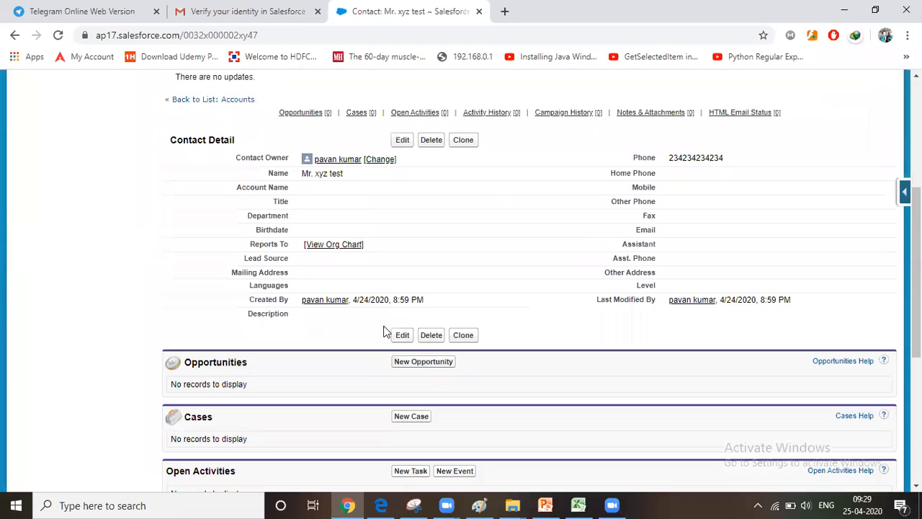
pyautogui.scroll(4, 386, 331)
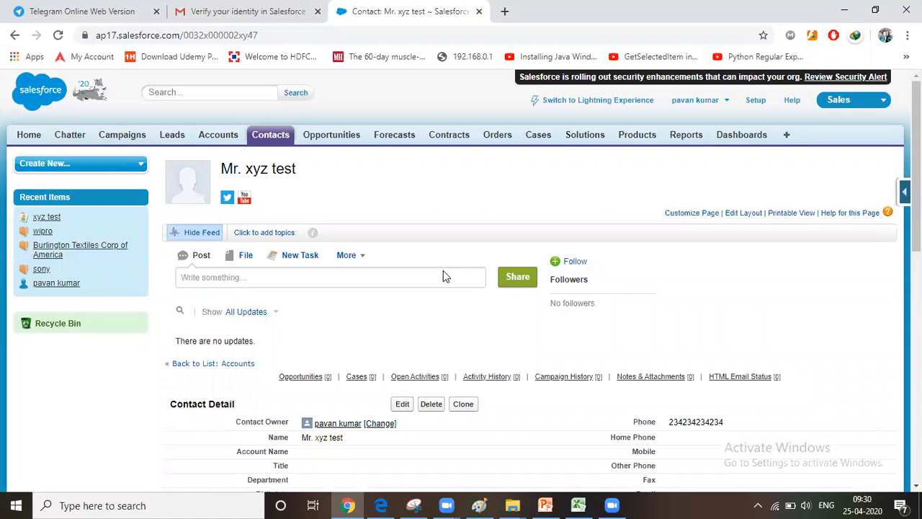
pyautogui.scroll(-3, 123, 267)
pyautogui.scroll(3, 773, 92)
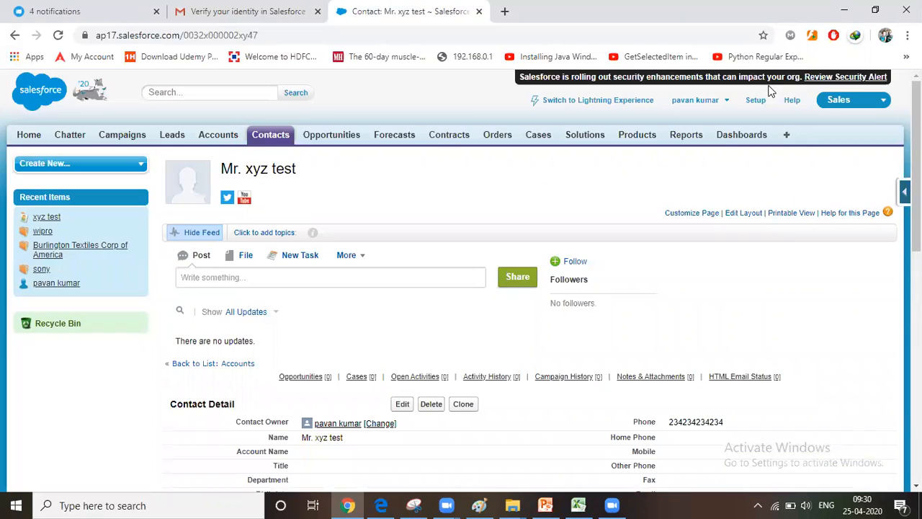
# Switch back to the MRF Tires app and open Setup
pyautogui.click(871, 111)
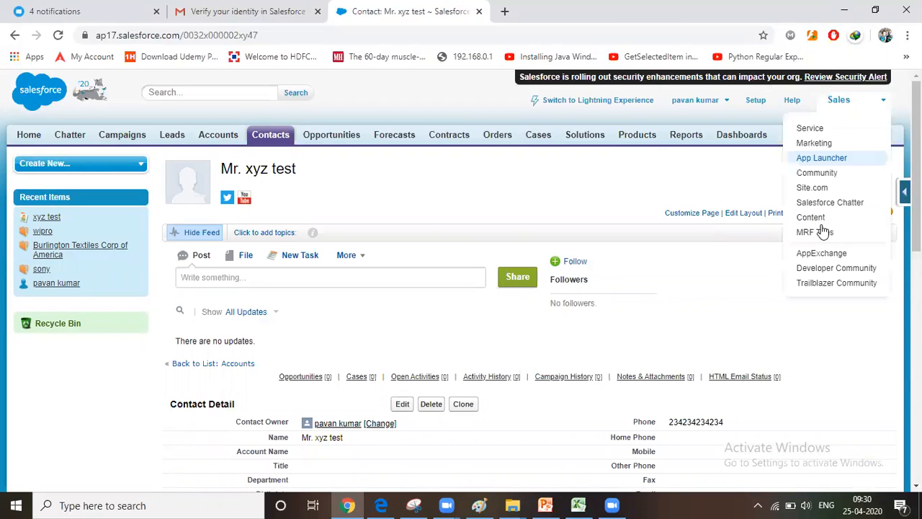
pyautogui.click(829, 231)
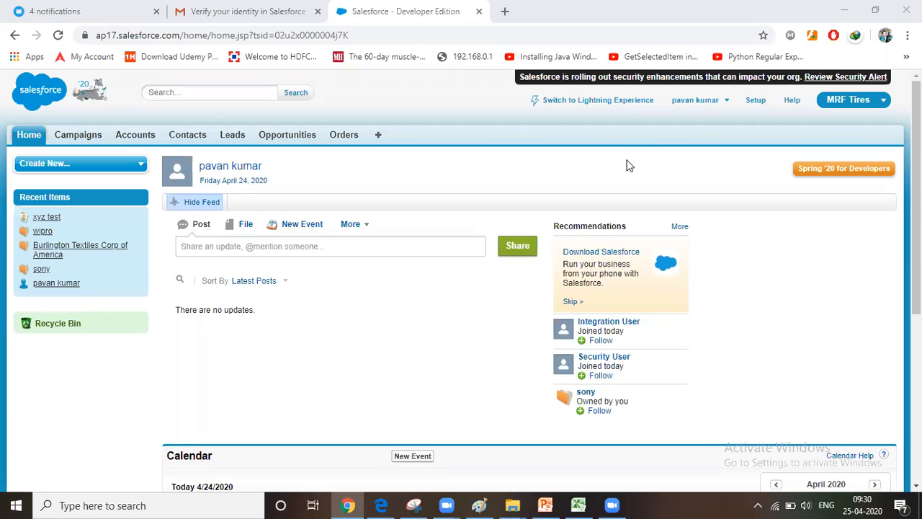
pyautogui.click(754, 103)
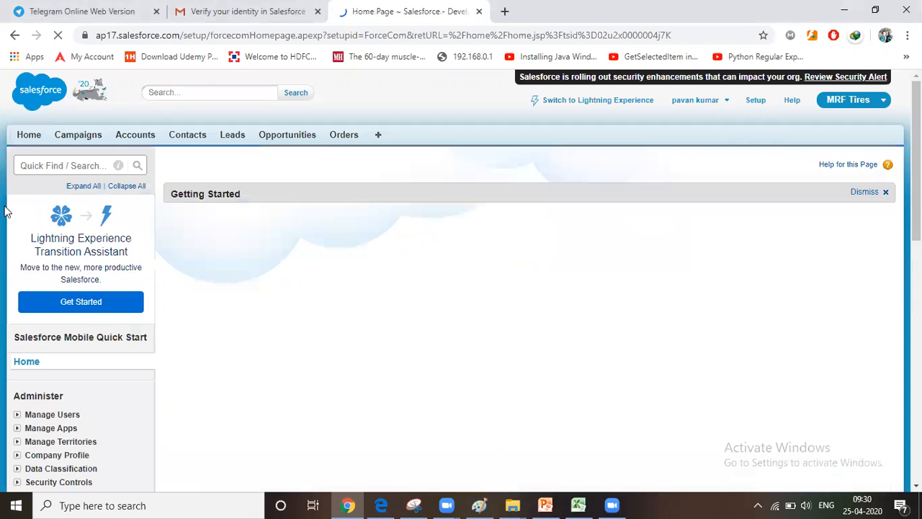
# Examine the Leads customization options in the Build section of Setup, and collapse them again
pyautogui.scroll(-5, 41, 267)
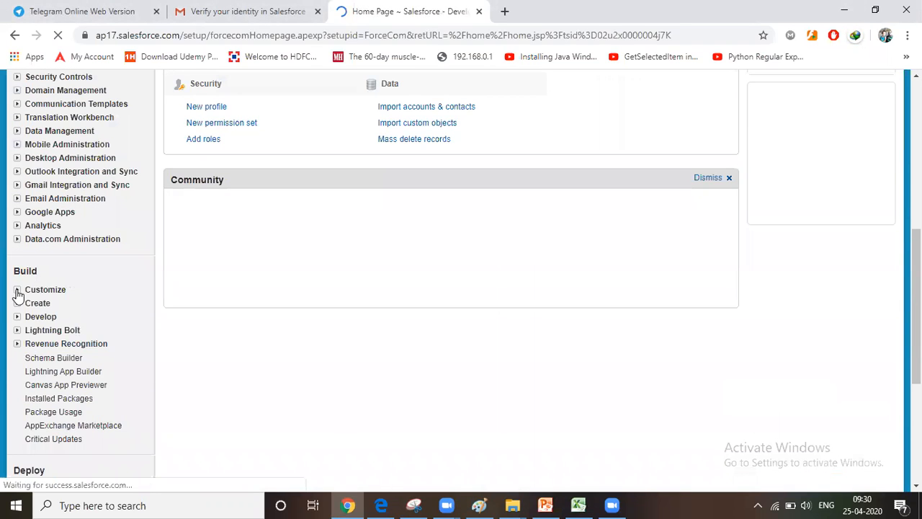
pyautogui.click(18, 290)
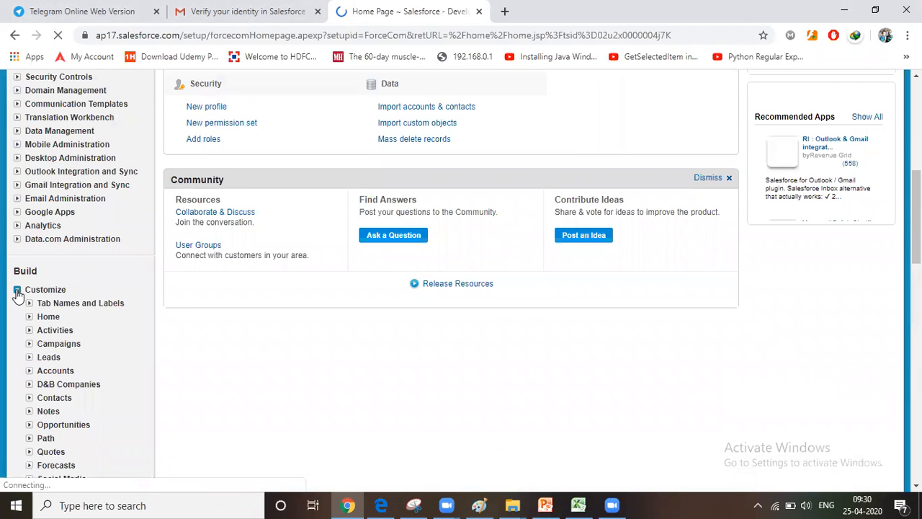
pyautogui.click(30, 356)
pyautogui.scroll(-3, 67, 313)
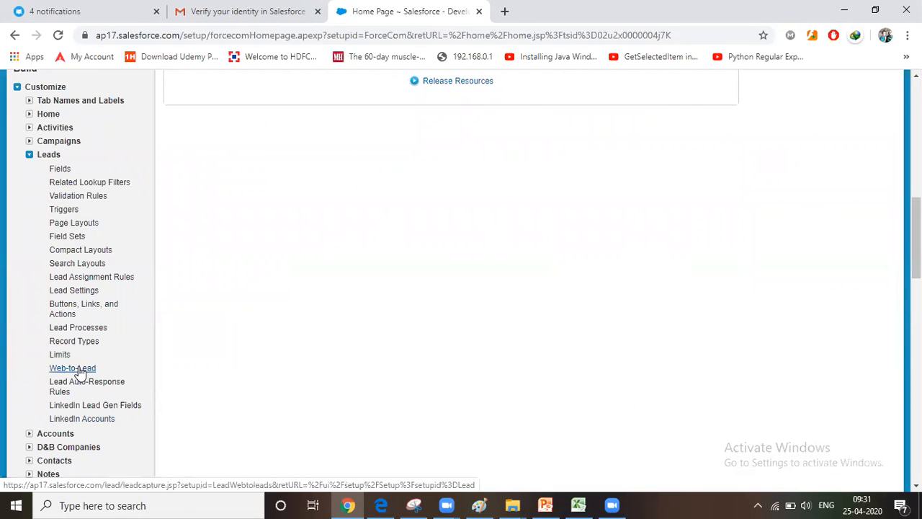
pyautogui.click(29, 155)
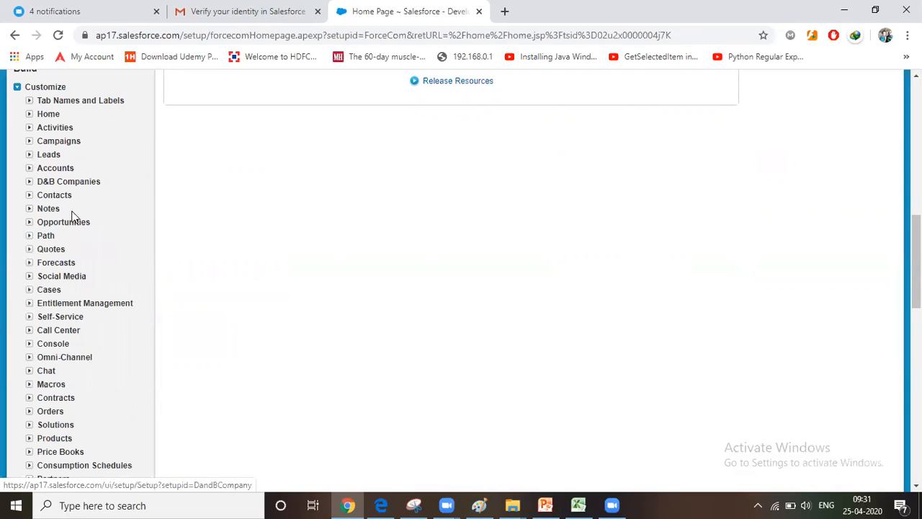
# Examine the customization options for Opportunities, such as sales processes and record types, and collapse them again
pyautogui.click(28, 223)
pyautogui.scroll(-2, 54, 324)
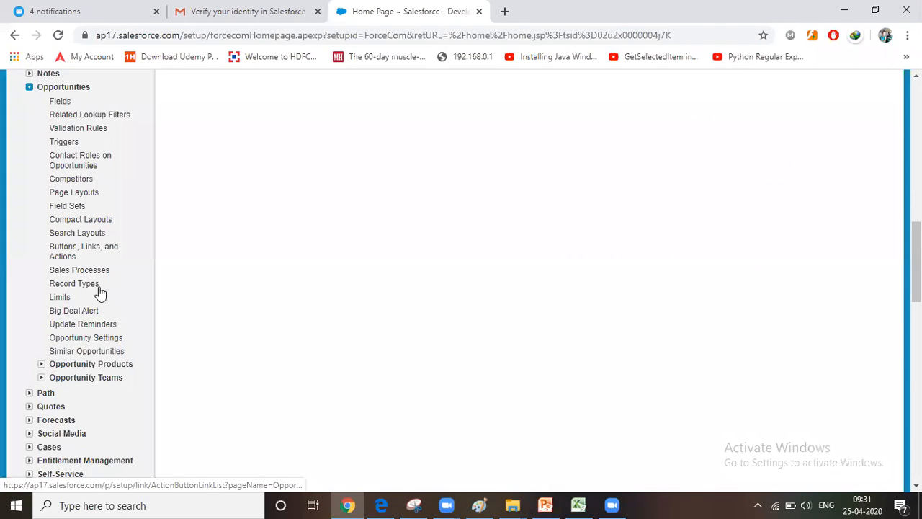
pyautogui.scroll(1, 13, 364)
pyautogui.scroll(3, 32, 360)
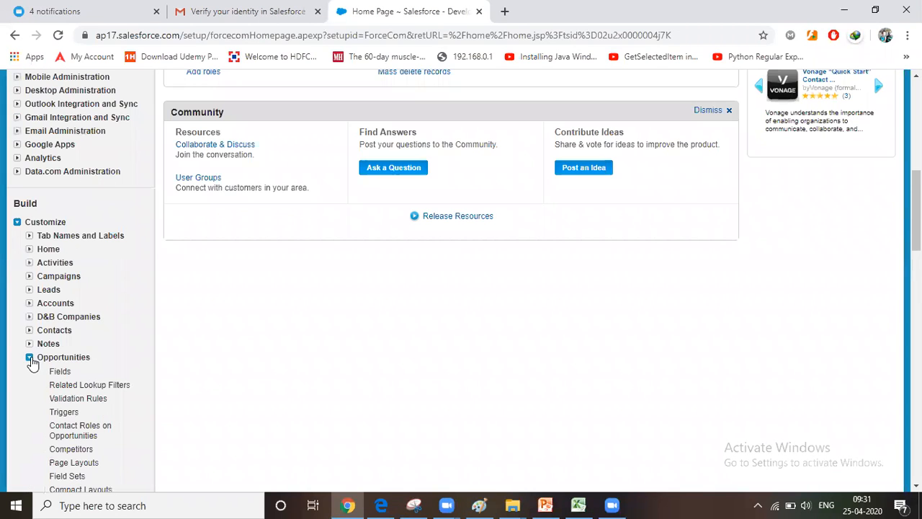
pyautogui.click(30, 357)
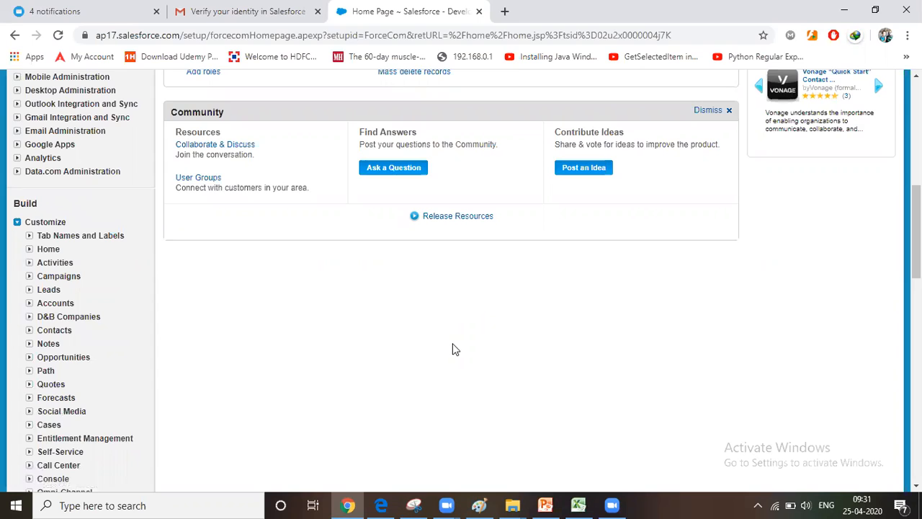
pyautogui.scroll(10, 454, 349)
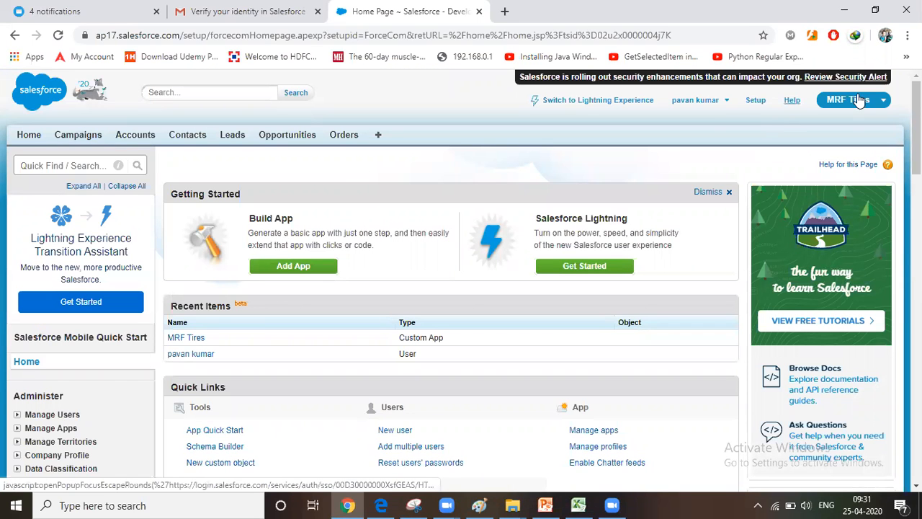
# Collapse the Customize settings and open the Apps page from the Create settings
pyautogui.scroll(-10, 50, 206)
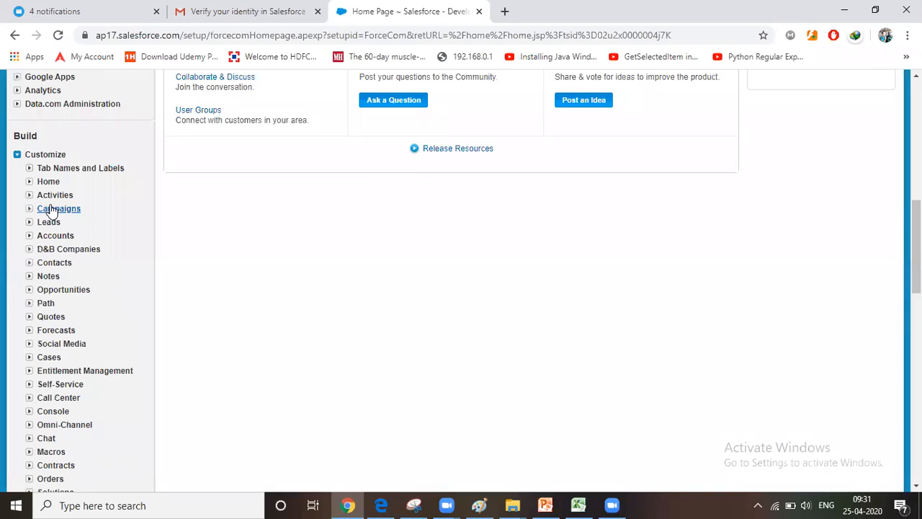
pyautogui.click(16, 154)
pyautogui.click(16, 168)
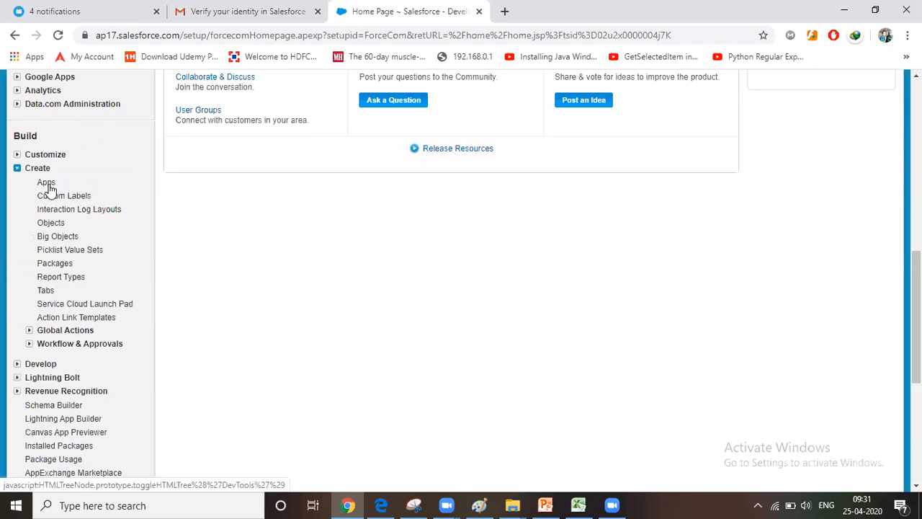
pyautogui.click(45, 184)
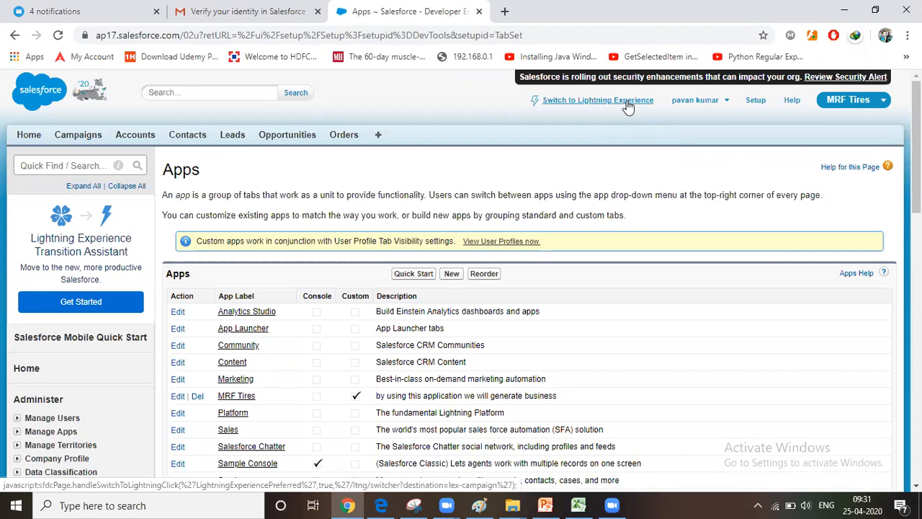
# Switch to Lightning Experience and view the profile options that include the switch to Salesforce Classic
pyautogui.click(612, 100)
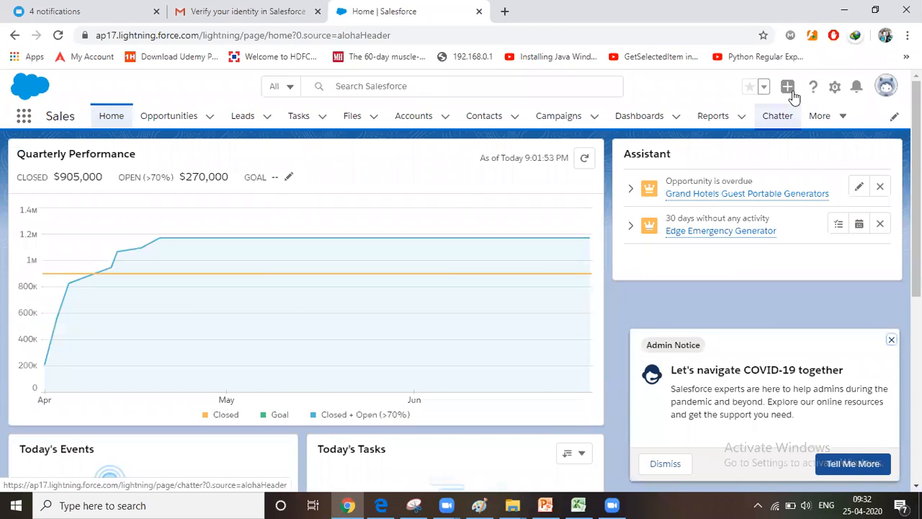
pyautogui.click(888, 89)
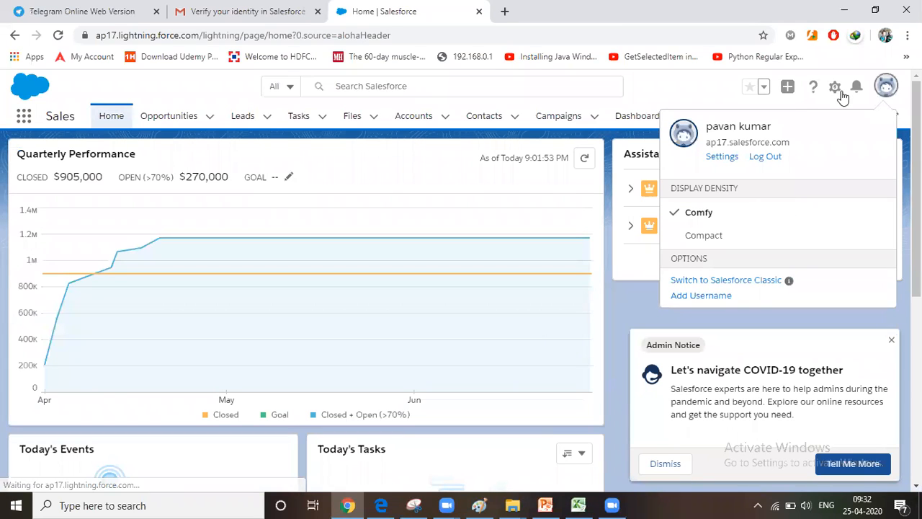
pyautogui.click(714, 282)
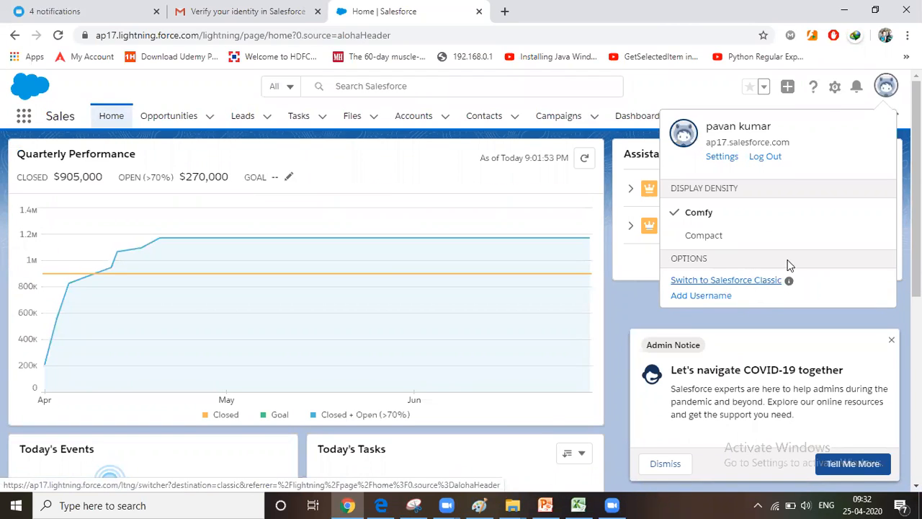
pyautogui.click(886, 87)
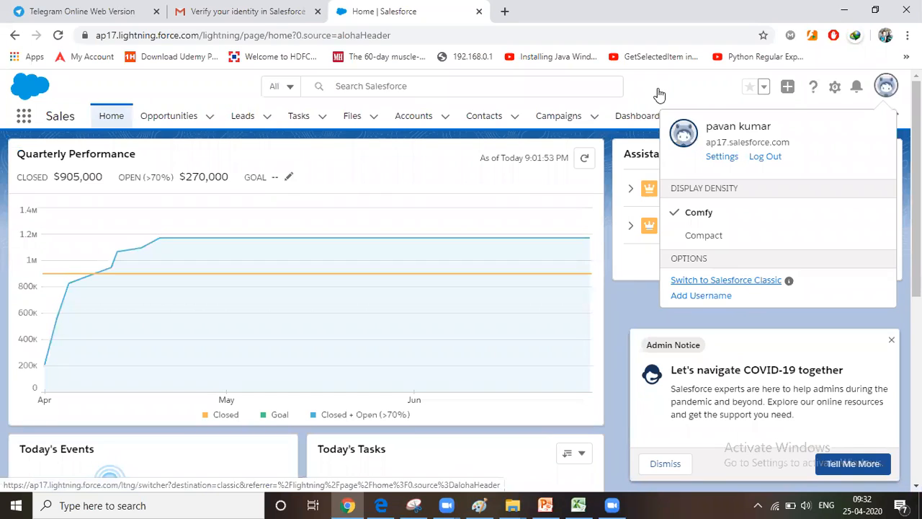
pyautogui.click(788, 98)
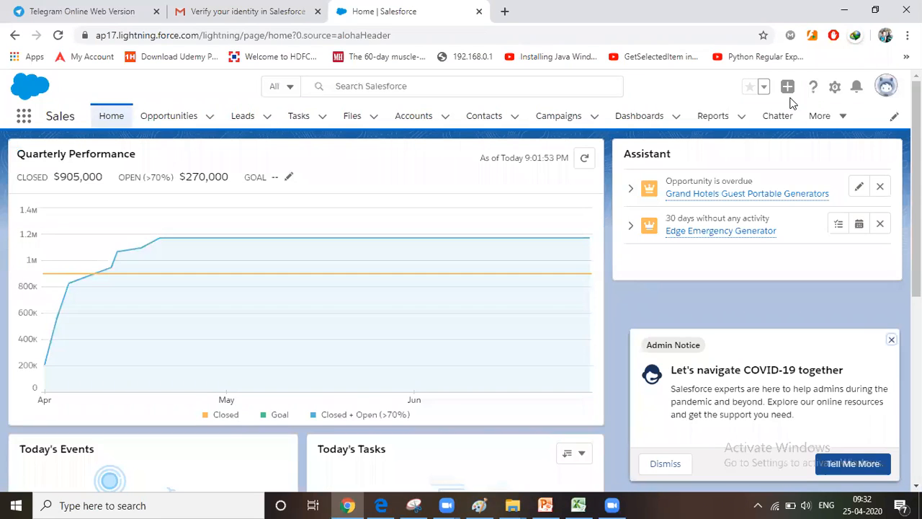
# Open the full App Launcher view, collapse All Apps, and look through the objects listed under All Items
pyautogui.click(24, 119)
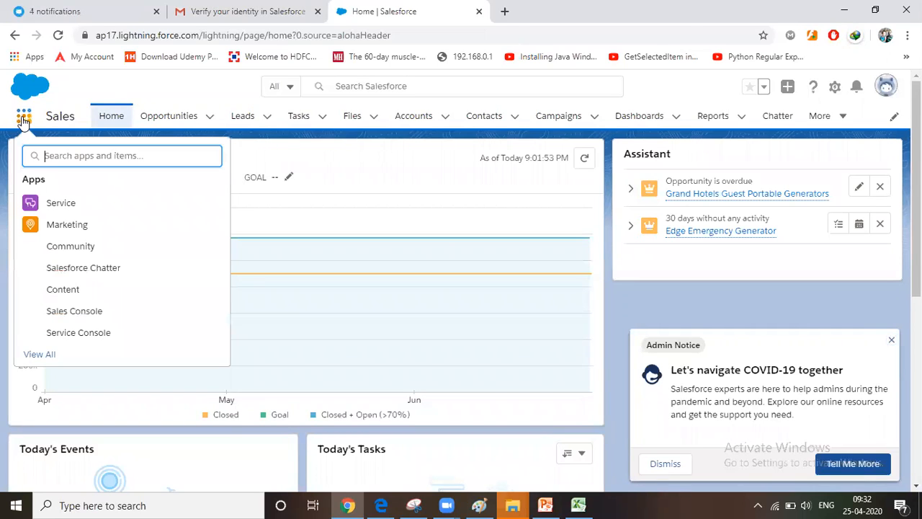
pyautogui.click(47, 355)
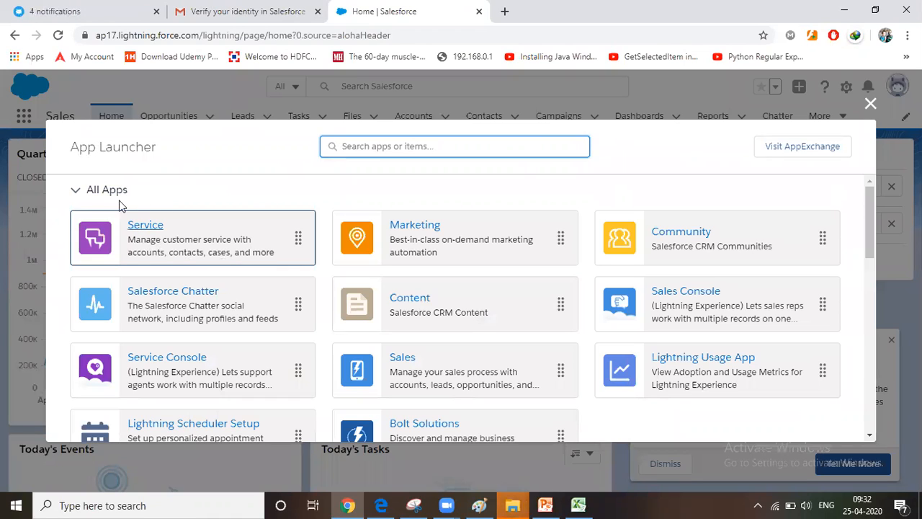
pyautogui.click(75, 192)
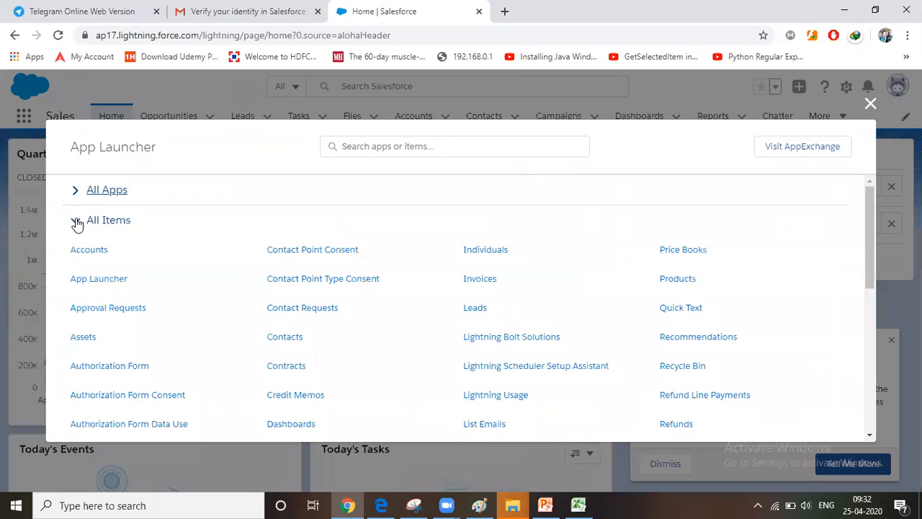
pyautogui.click(76, 221)
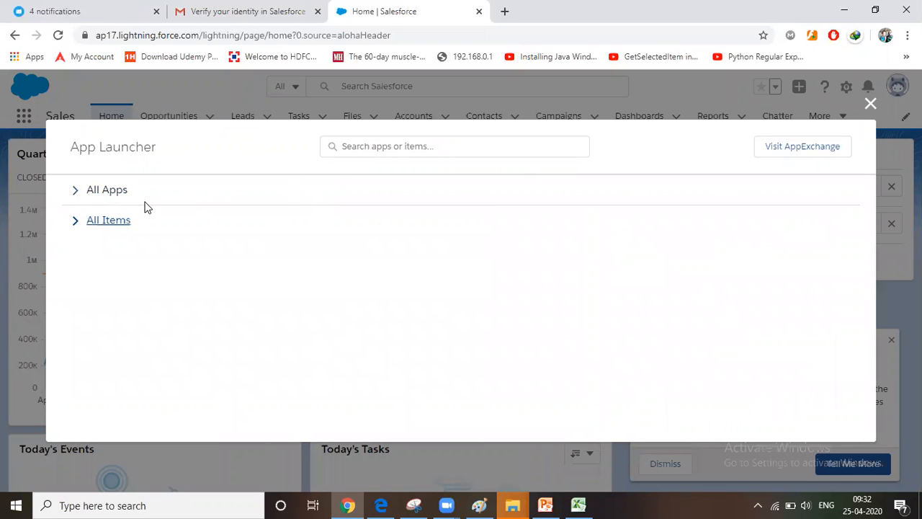
pyautogui.click(76, 224)
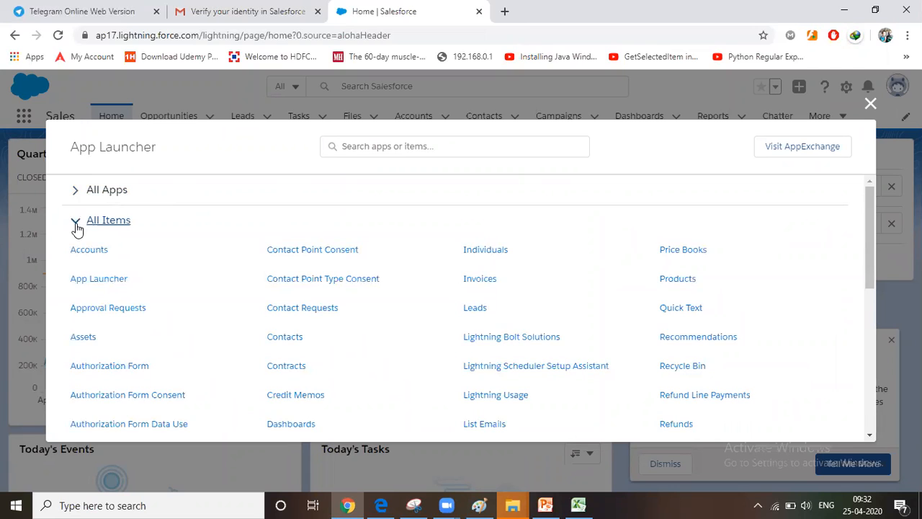
pyautogui.scroll(-5, 100, 291)
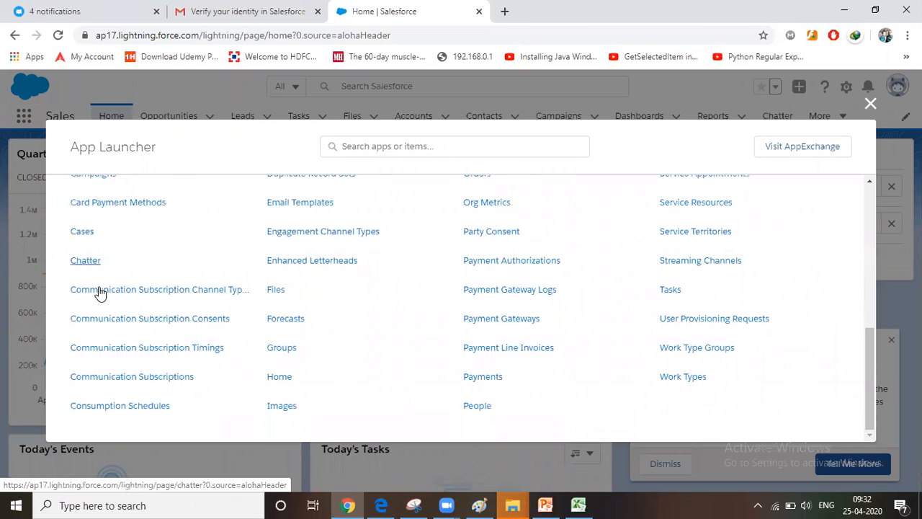
pyautogui.scroll(6, 100, 291)
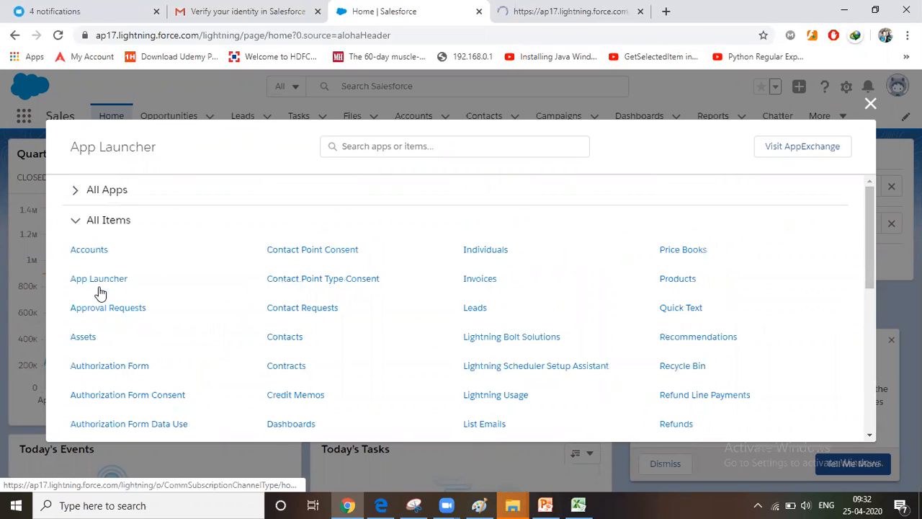
# Expand All Apps in the App Launcher, look through the available apps, and close the launcher
pyautogui.click(76, 193)
pyautogui.scroll(-3, 274, 282)
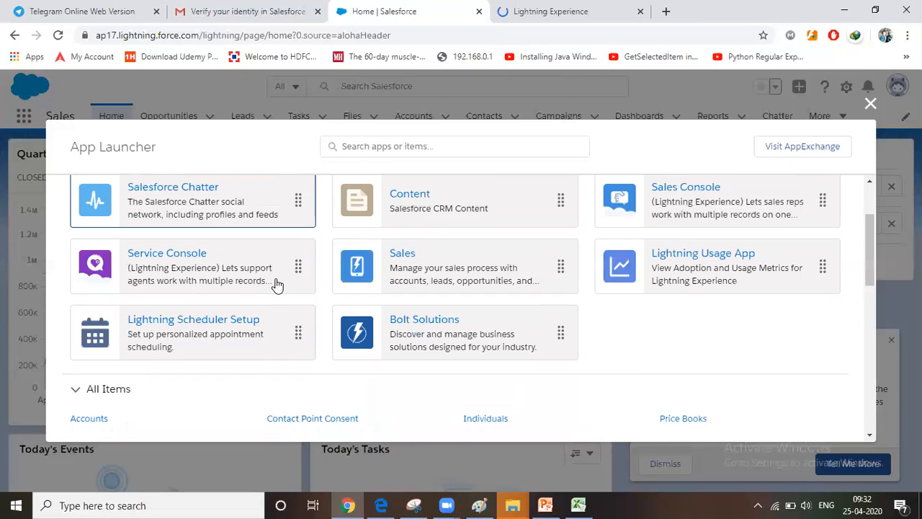
pyautogui.scroll(3, 208, 257)
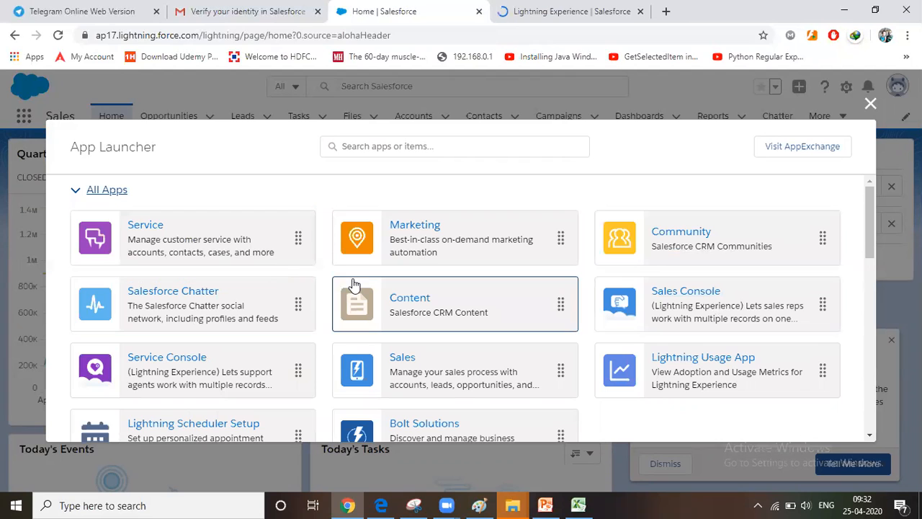
pyautogui.scroll(-1, 336, 286)
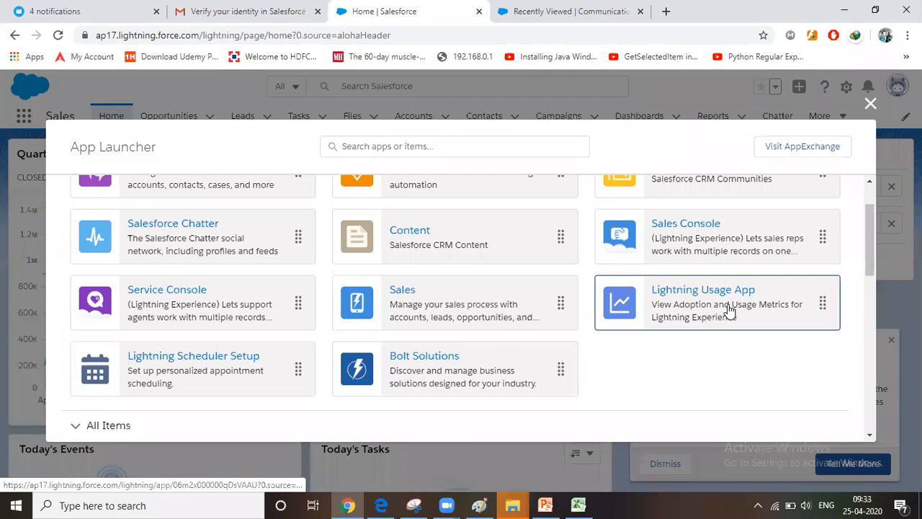
pyautogui.scroll(1, 725, 310)
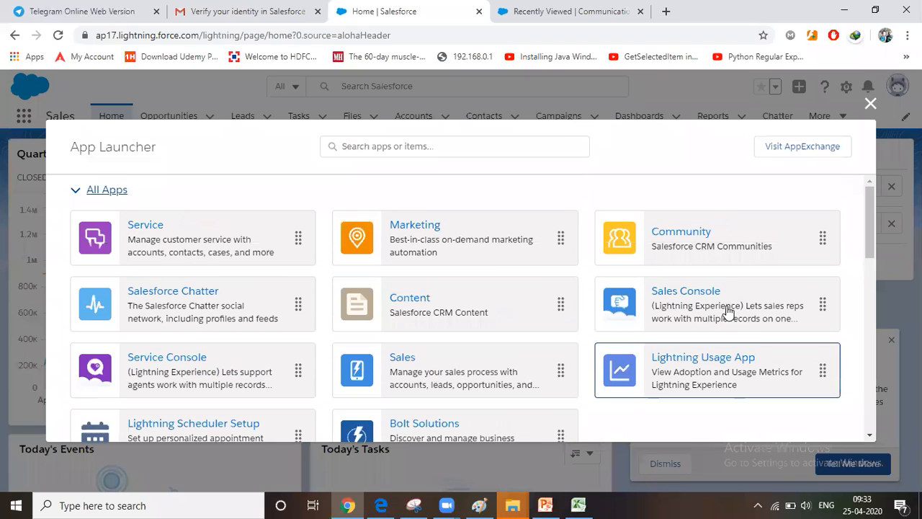
pyautogui.scroll(-3, 468, 316)
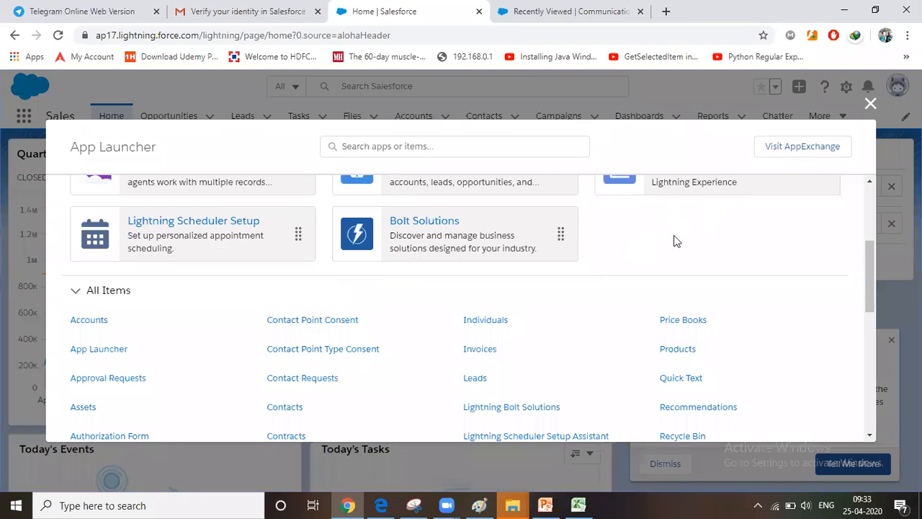
pyautogui.scroll(3, 489, 265)
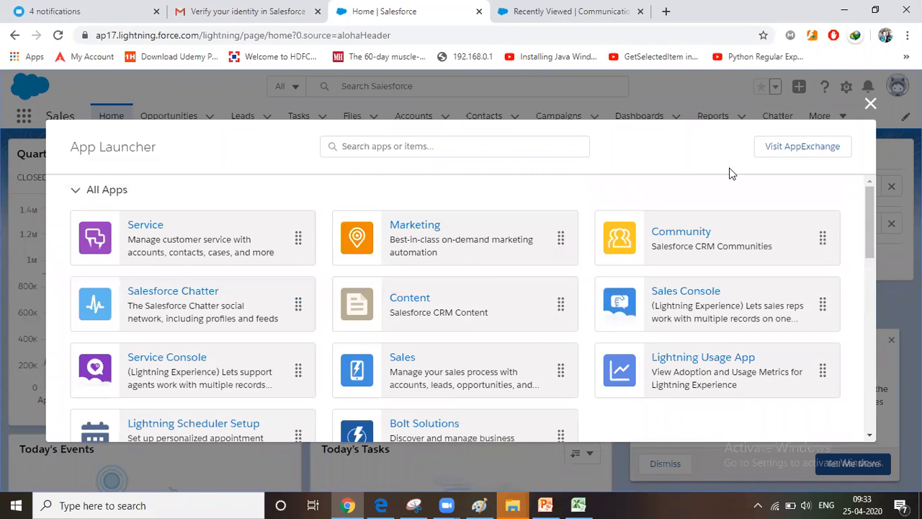
pyautogui.click(870, 103)
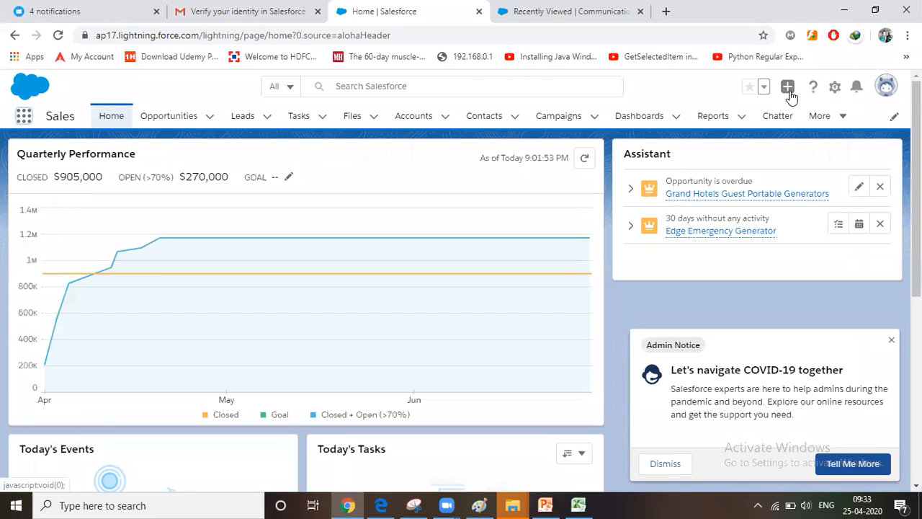
# Open Setup for the current Sales app and look over its navigation categories from Administration to Settings
pyautogui.click(836, 89)
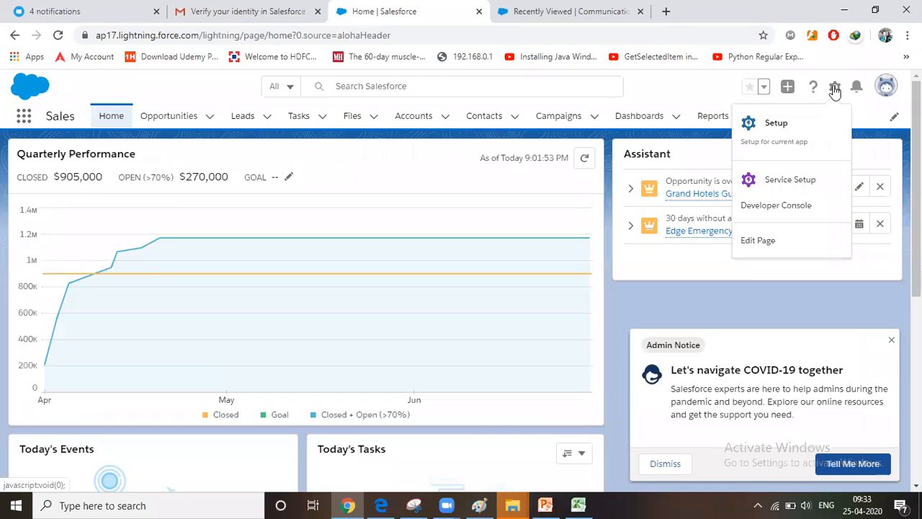
pyautogui.click(768, 127)
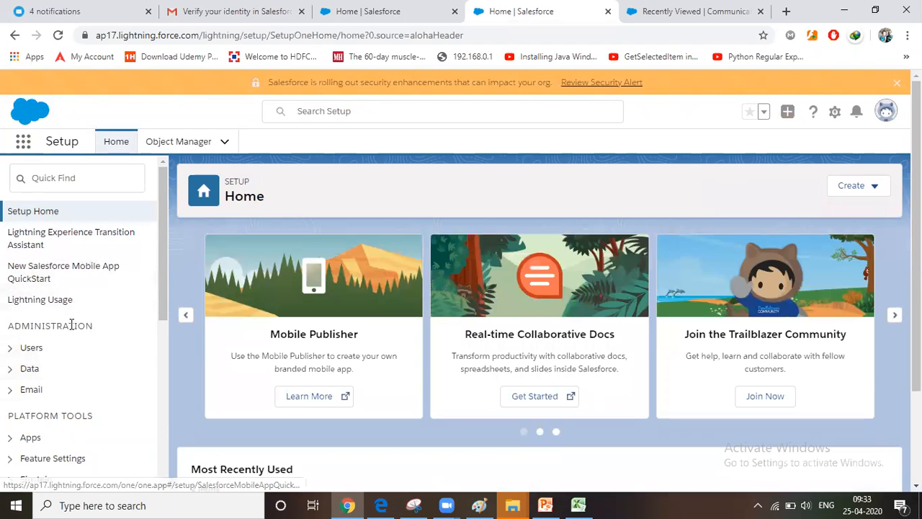
pyautogui.scroll(-2, 71, 326)
pyautogui.scroll(-4, 70, 325)
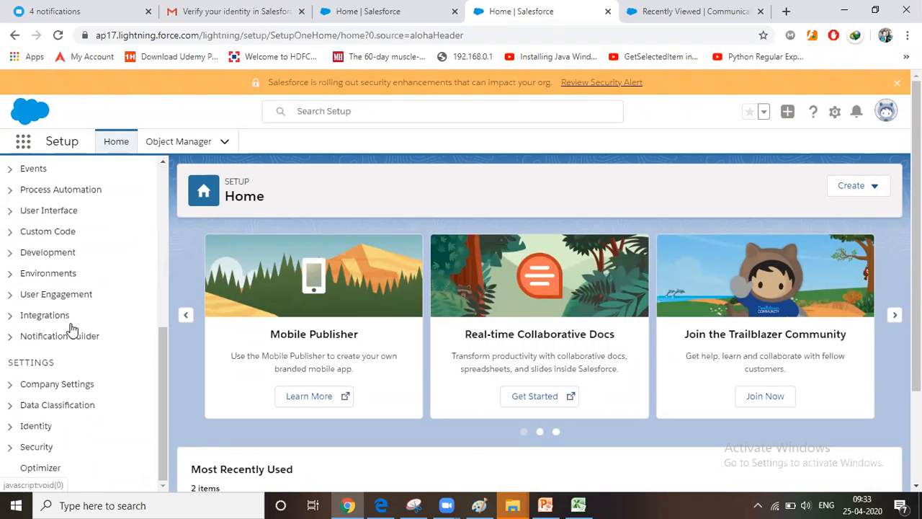
pyautogui.scroll(1, 44, 374)
pyautogui.scroll(5, 44, 373)
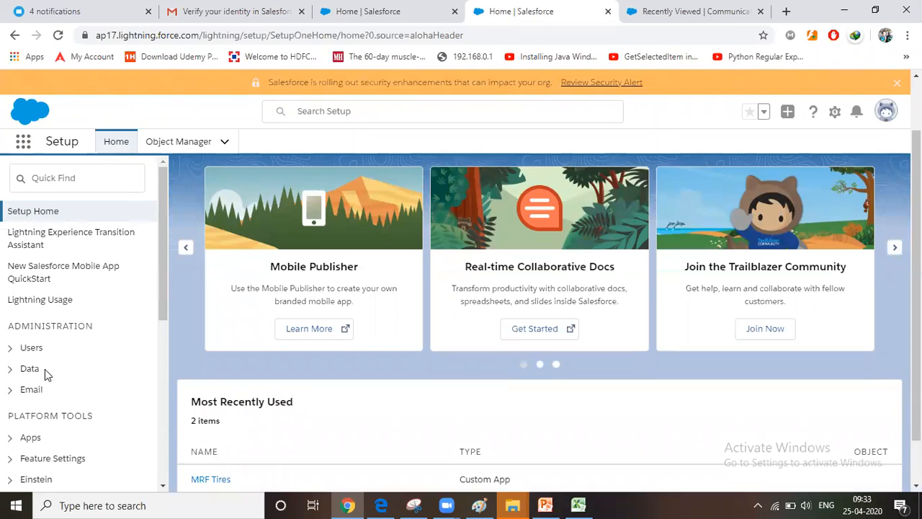
# Open Setup once more in a separate browser tab and review the Administration, Platform Tools and Settings sections
pyautogui.click(838, 112)
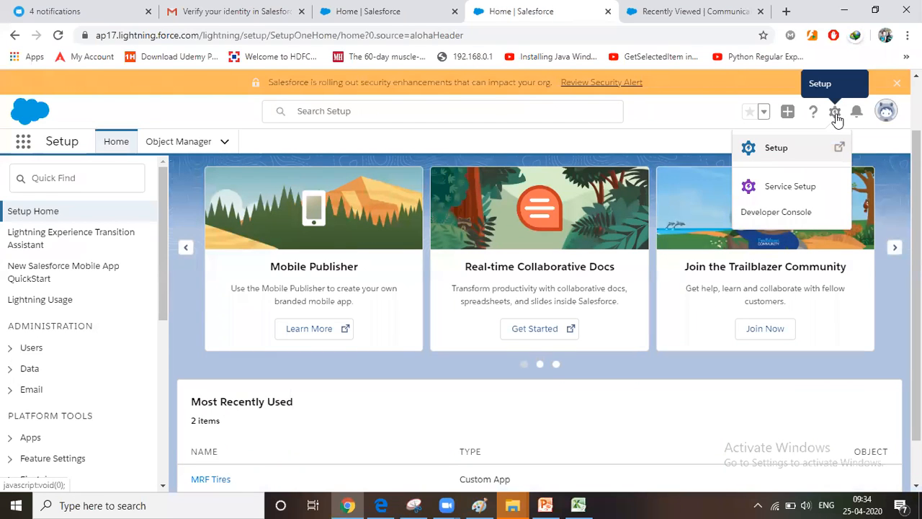
pyautogui.click(776, 150)
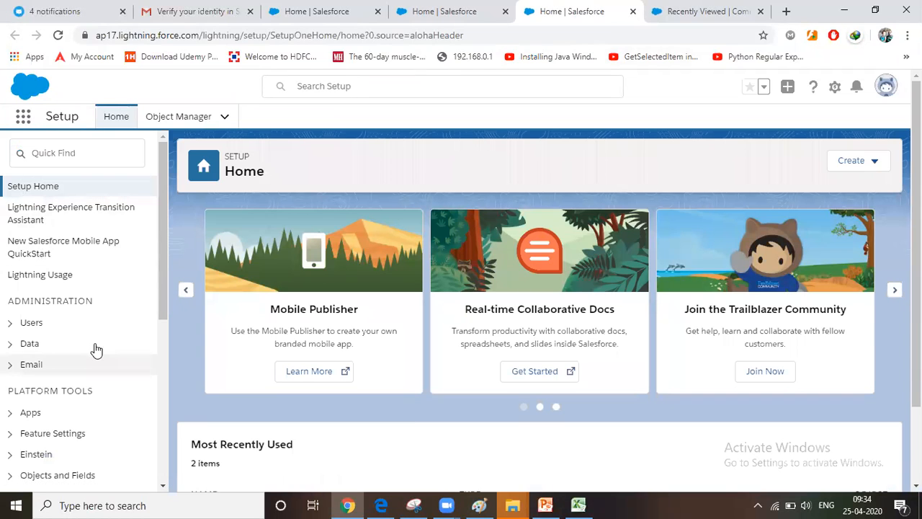
pyautogui.scroll(-2, 81, 329)
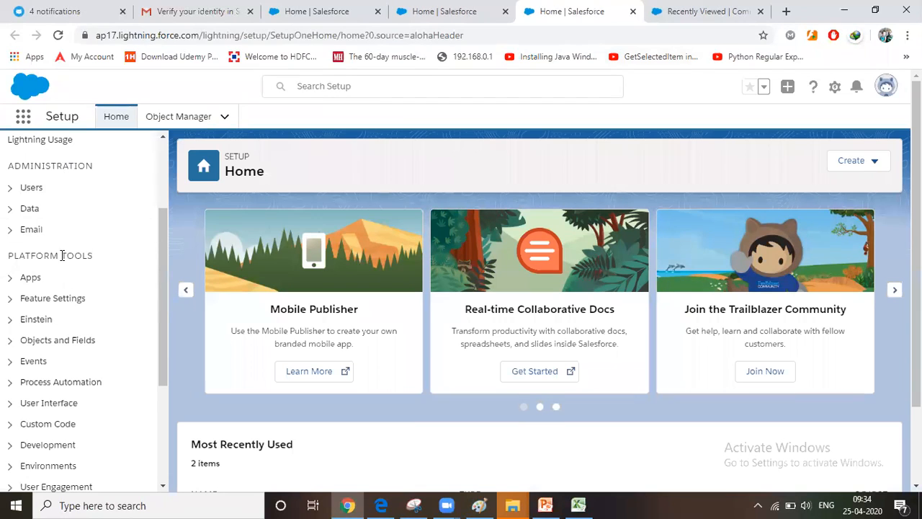
pyautogui.scroll(-3, 63, 288)
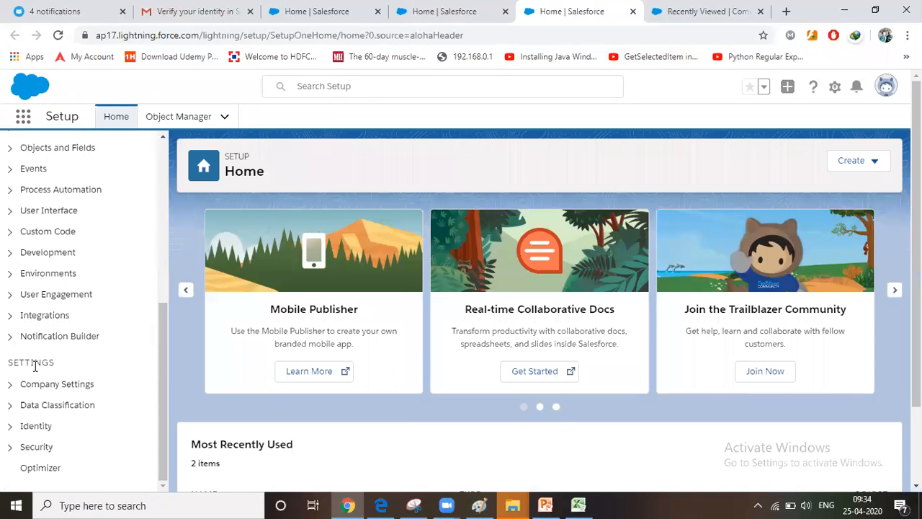
pyautogui.scroll(5, 34, 364)
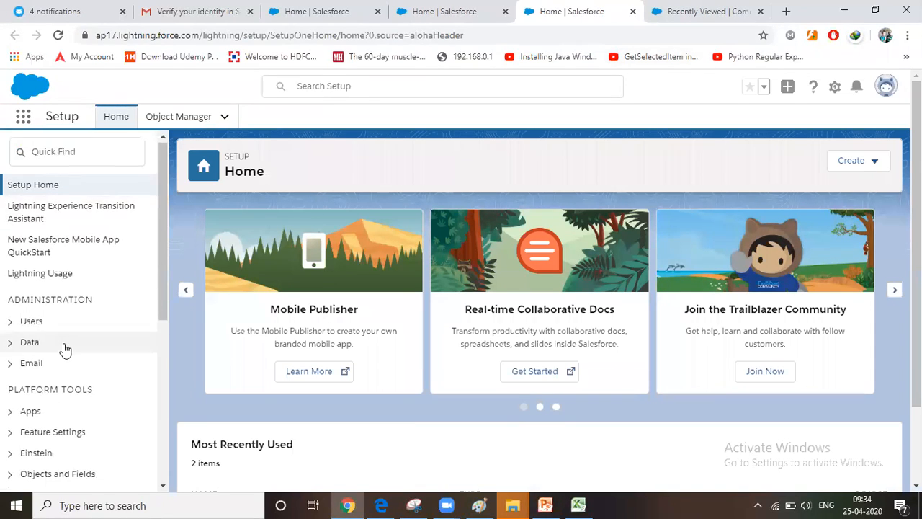
# Open the App Manager from Apps under Platform Tools and look through the list of apps
pyautogui.scroll(-2, 101, 272)
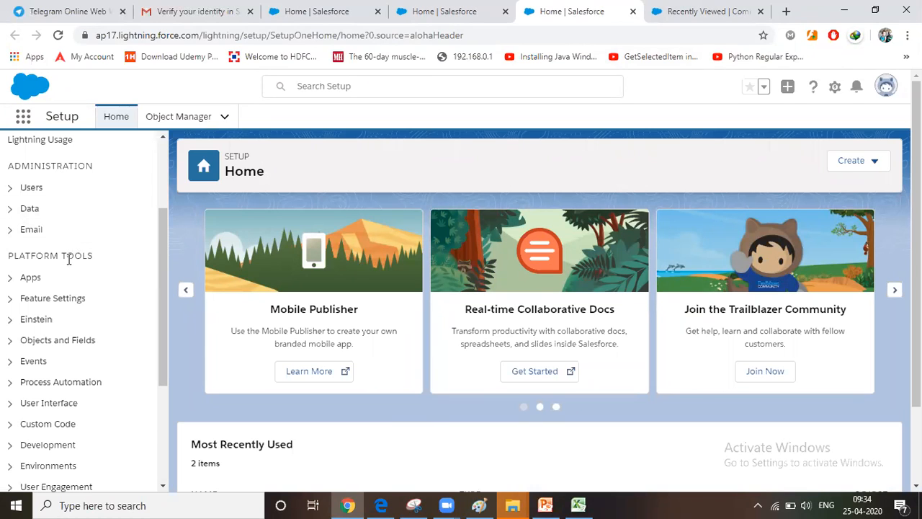
pyautogui.click(10, 280)
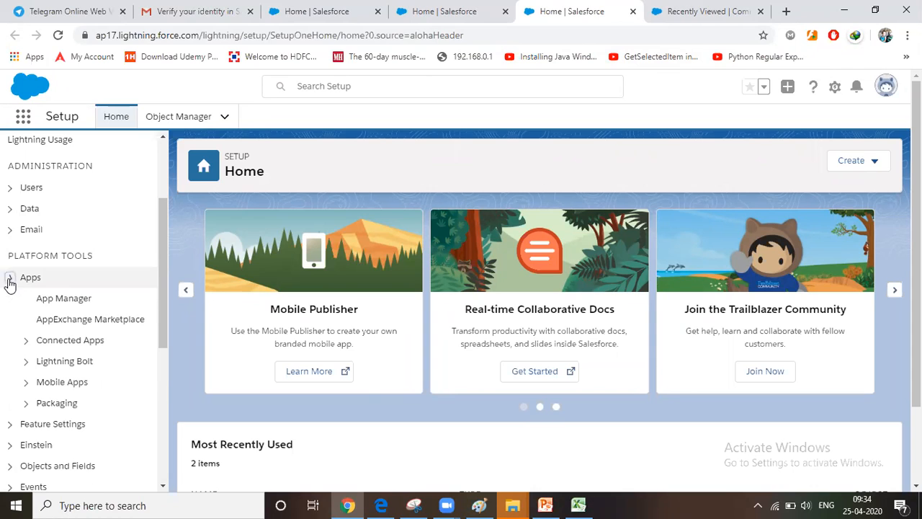
pyautogui.click(67, 301)
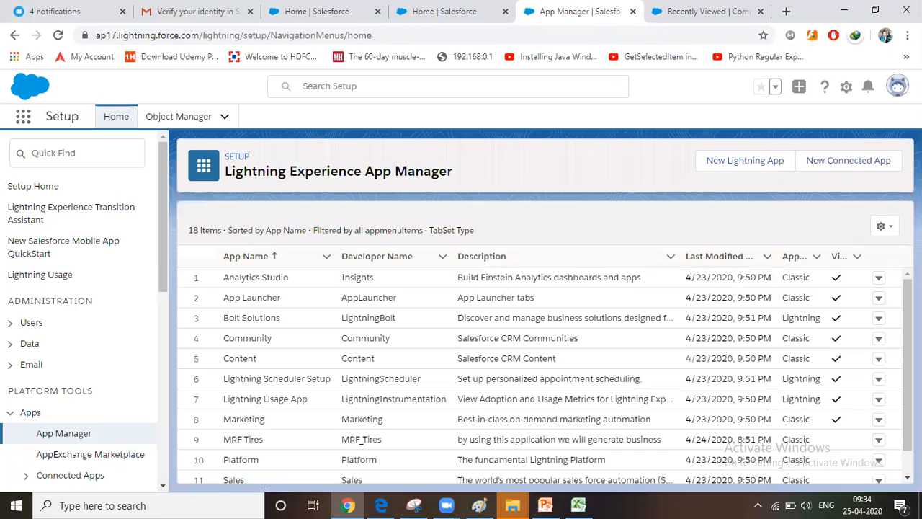
pyautogui.scroll(-2, 162, 292)
pyautogui.scroll(2, 162, 292)
# Return to the Sales home page in its browser tab and switch it to Salesforce Classic
pyautogui.click(388, 19)
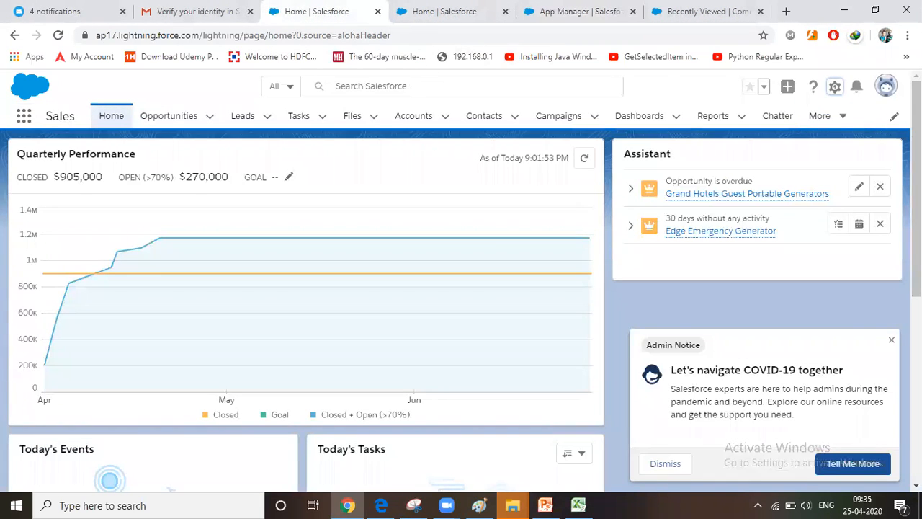
pyautogui.click(891, 90)
pyautogui.click(754, 284)
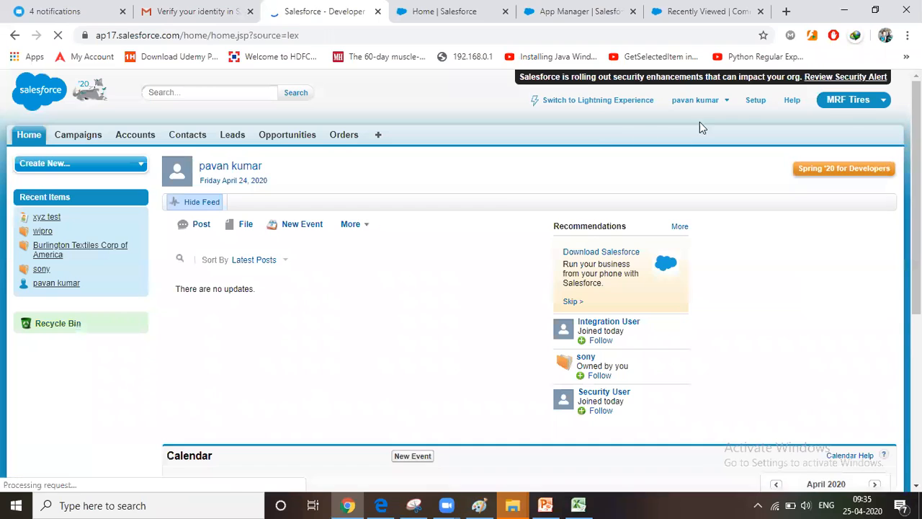
# Open the Apps page from the Create settings in Classic Setup and compare its list with the Lightning Experience App Manager
pyautogui.click(755, 101)
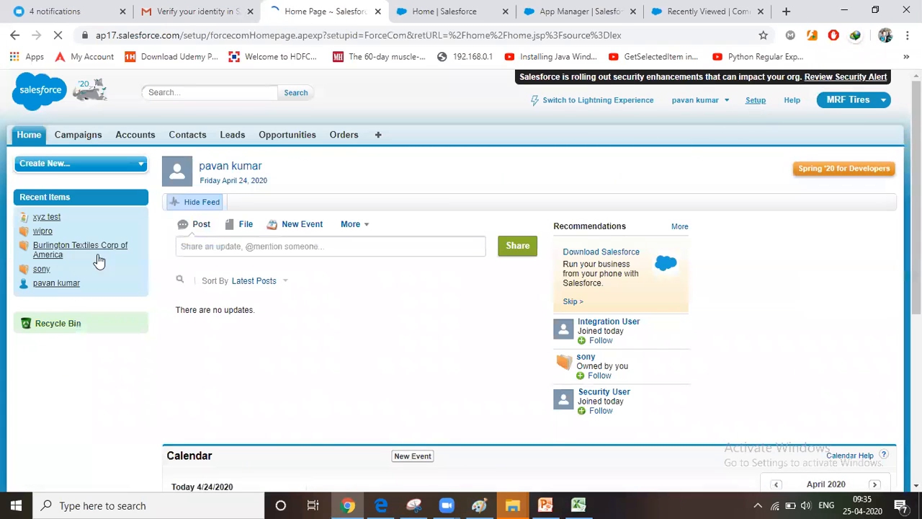
pyautogui.scroll(-5, 58, 339)
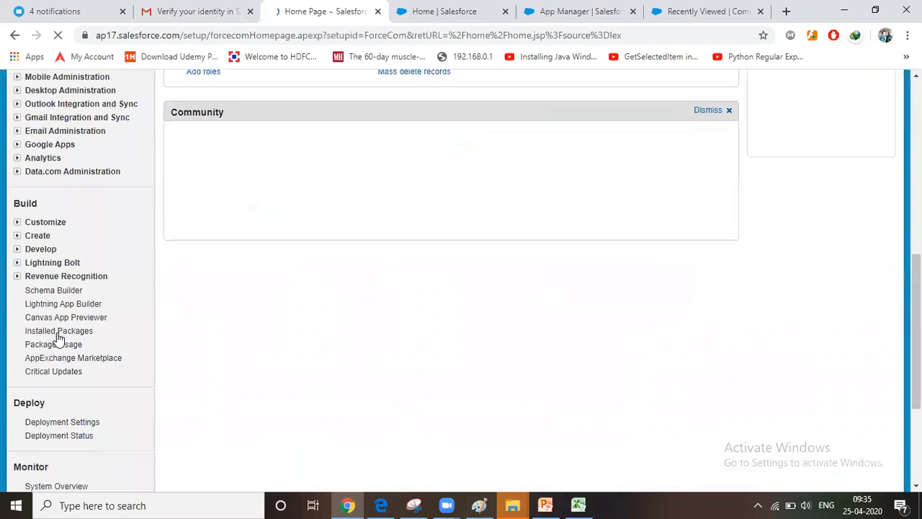
pyautogui.click(18, 238)
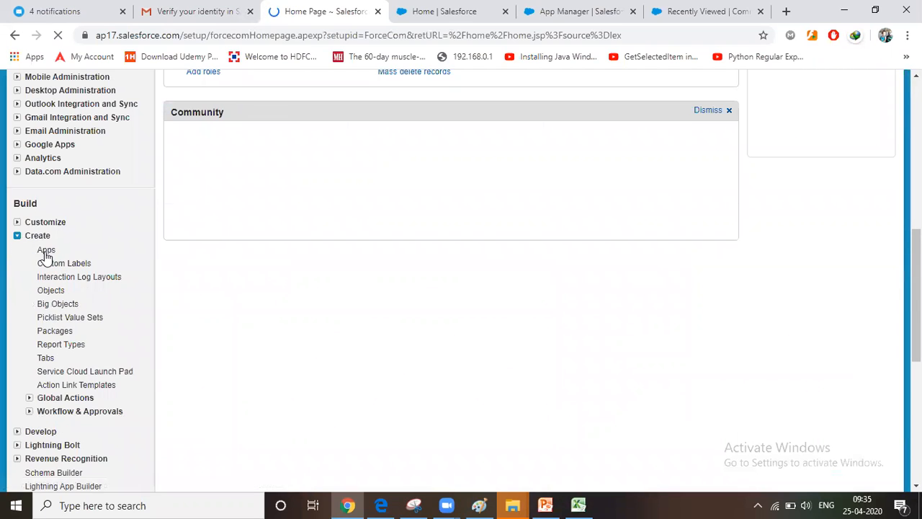
pyautogui.click(45, 252)
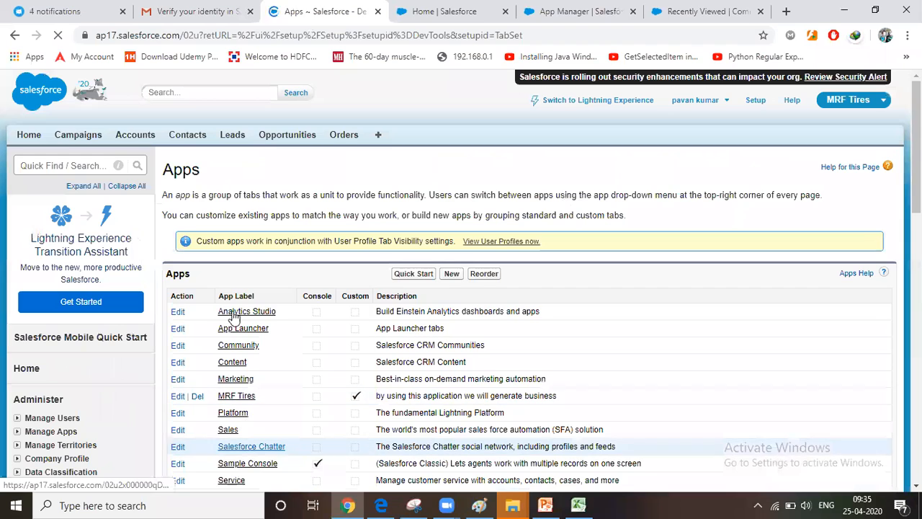
pyautogui.click(577, 11)
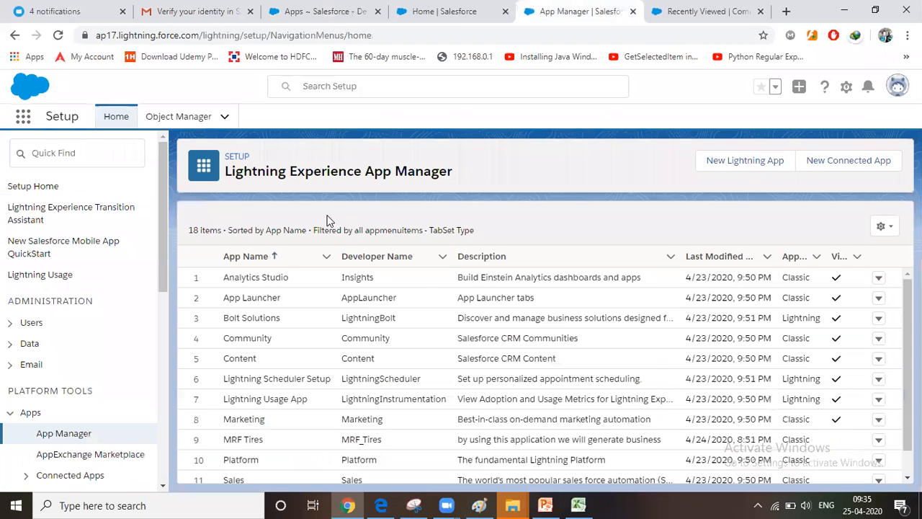
pyautogui.scroll(-3, 224, 345)
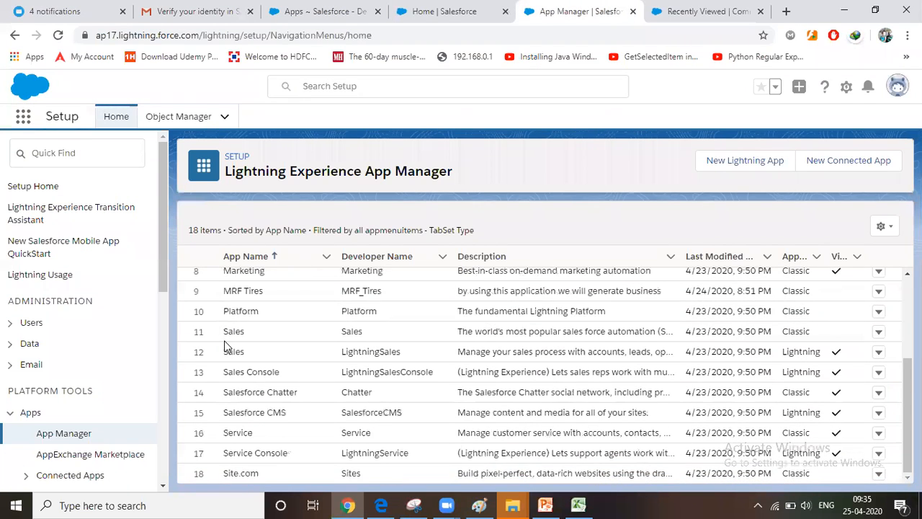
# Upgrade the Classic MRF Tires app to Lightning with the app name MRF Tires Lightning and developer name MRF_Tires_Lightning
pyautogui.scroll(3, 224, 340)
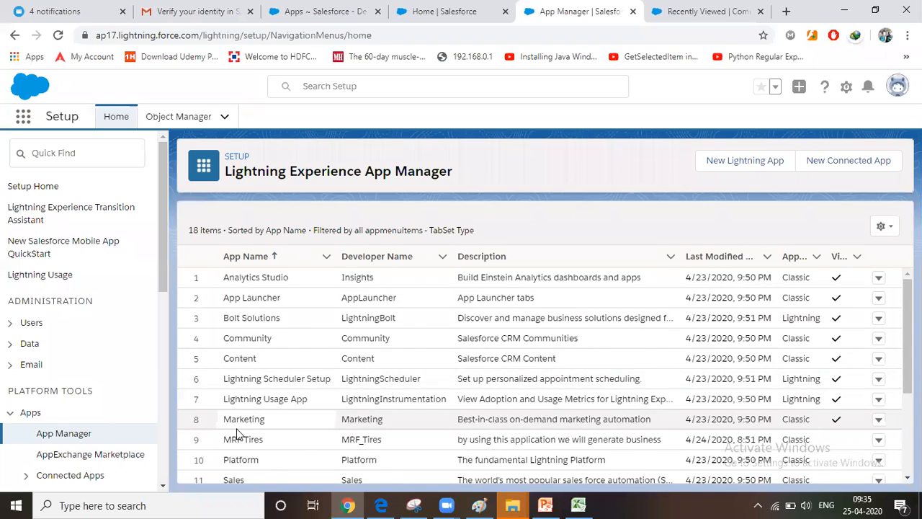
pyautogui.scroll(-2, 237, 432)
pyautogui.scroll(2, 243, 405)
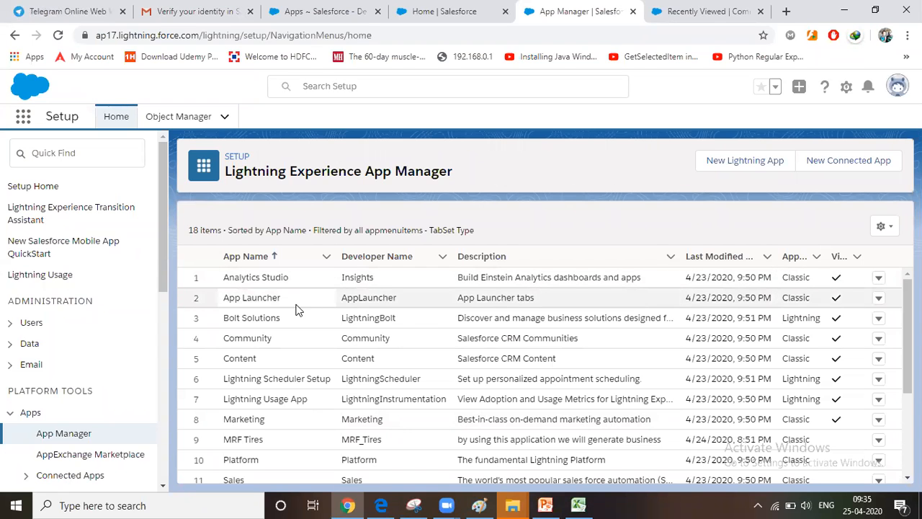
pyautogui.scroll(-1, 296, 374)
pyautogui.scroll(-3, 296, 376)
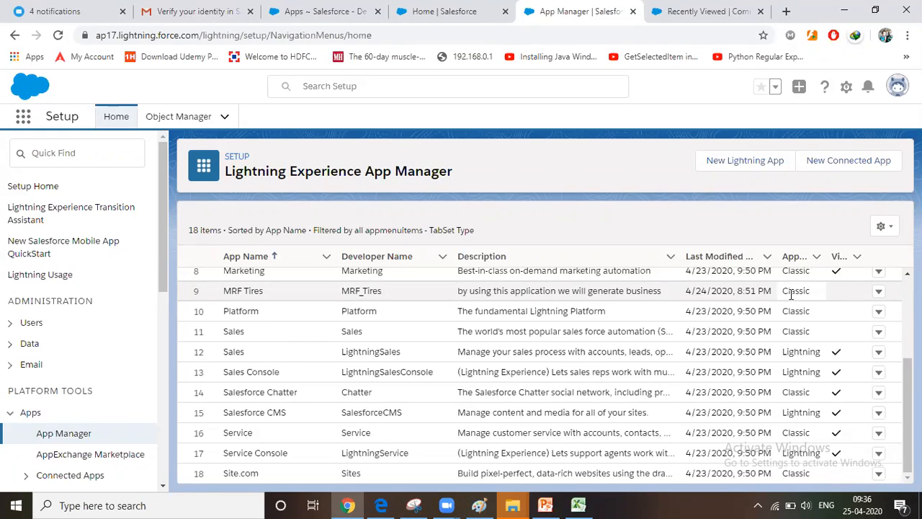
pyautogui.click(879, 292)
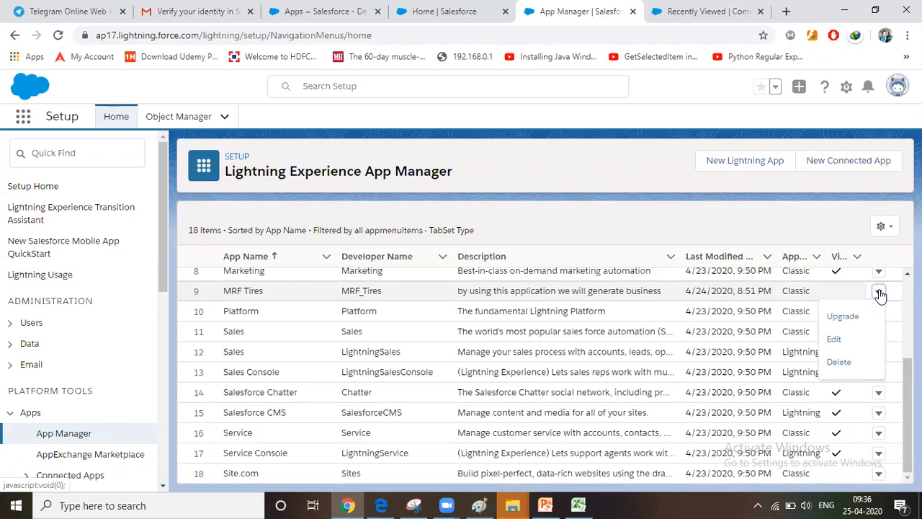
pyautogui.click(848, 322)
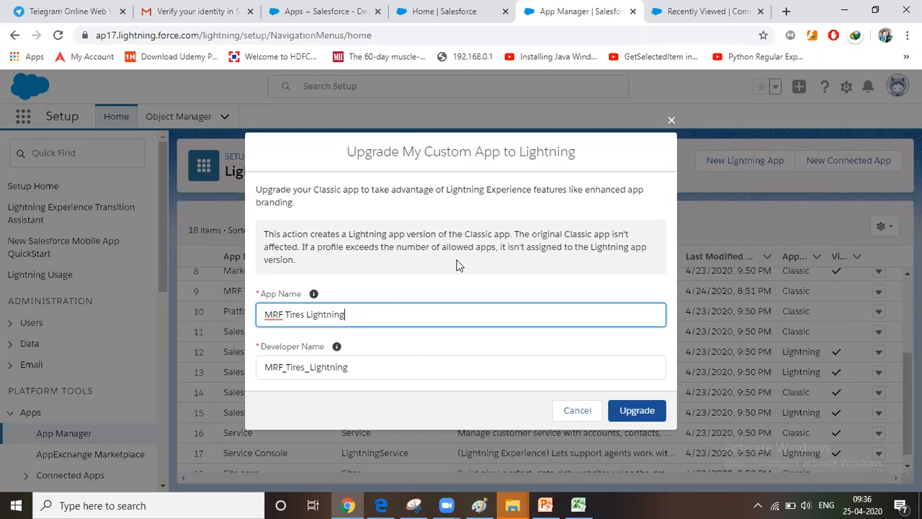
pyautogui.doubleClick(321, 315)
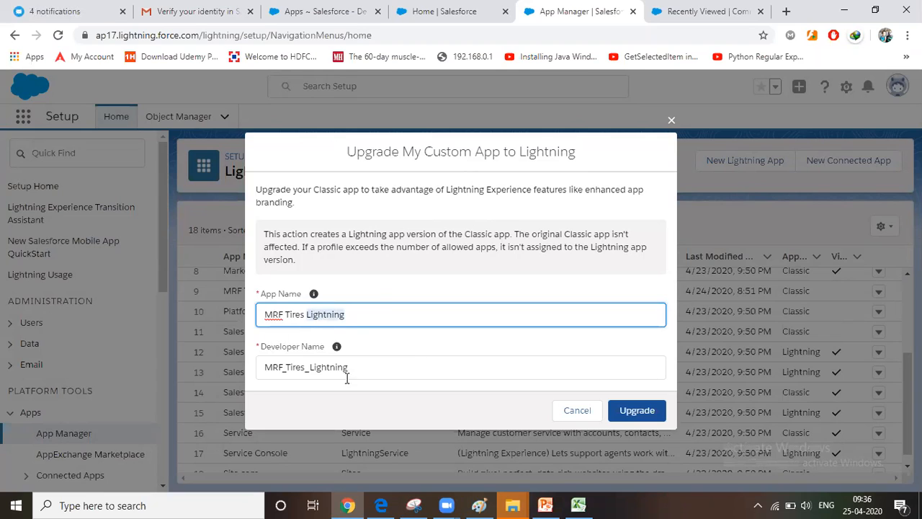
pyautogui.click(637, 411)
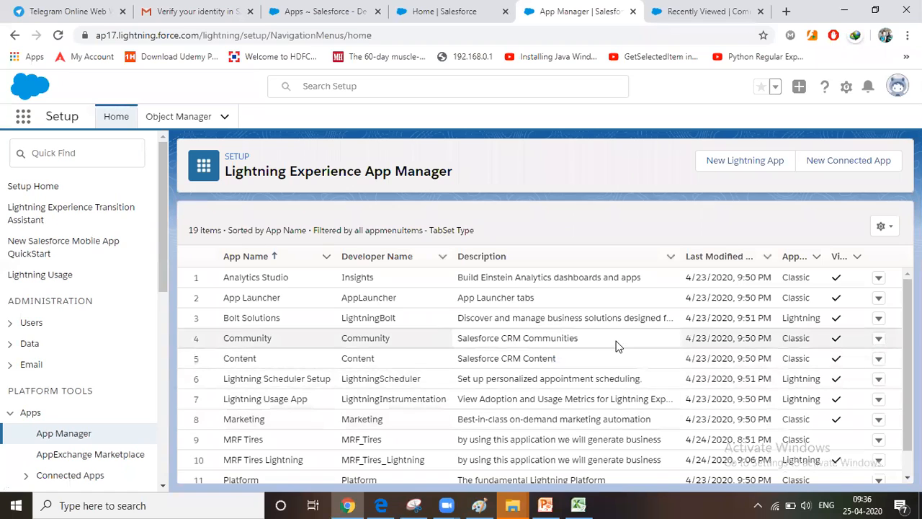
# Find the MRF Tires Lightning app in the App Manager list and check which actions are available for it
pyautogui.scroll(-1, 586, 356)
pyautogui.scroll(-3, 625, 359)
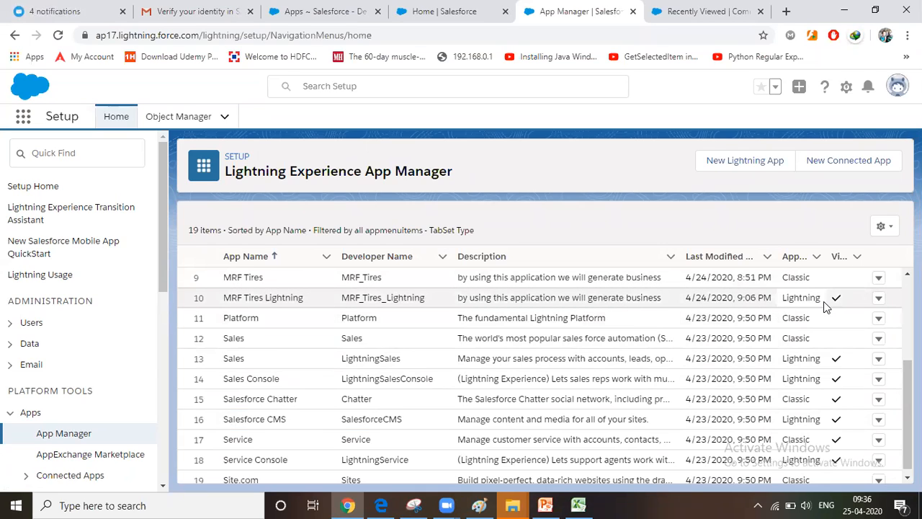
pyautogui.click(878, 301)
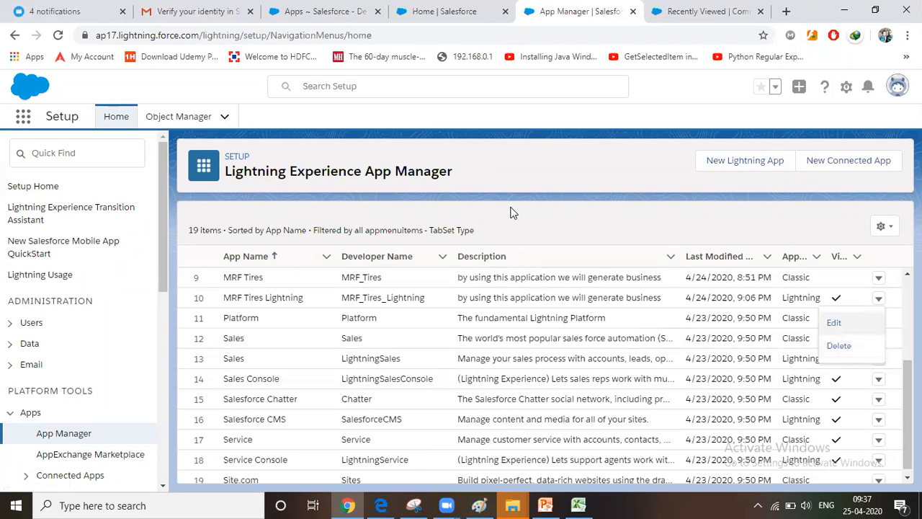
pyautogui.click(532, 181)
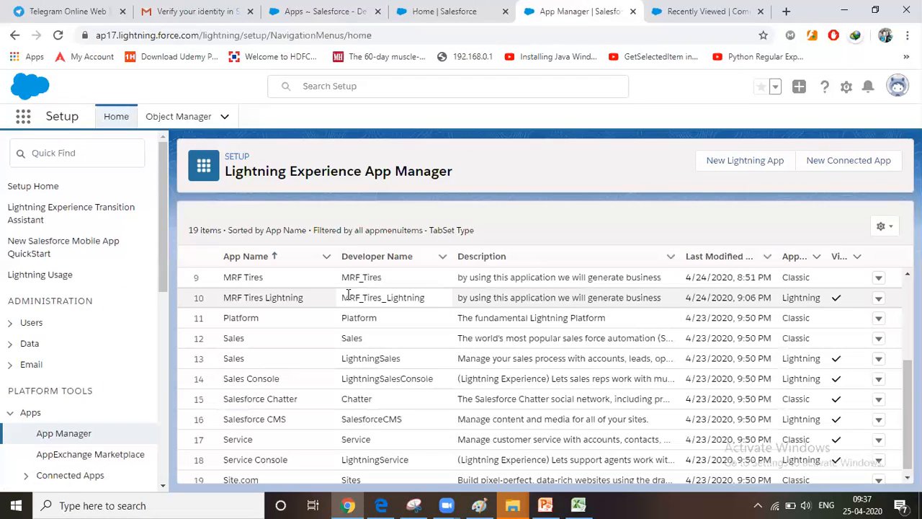
# Launch the MRF Tires Lightning app and show its Accounts list without the Make Tasks More Efficient prompt
pyautogui.scroll(1, 411, 352)
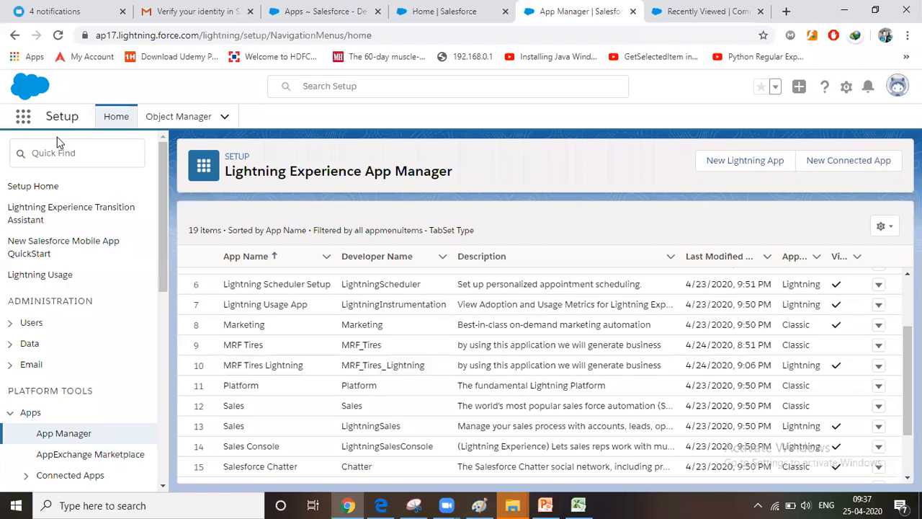
pyautogui.click(25, 117)
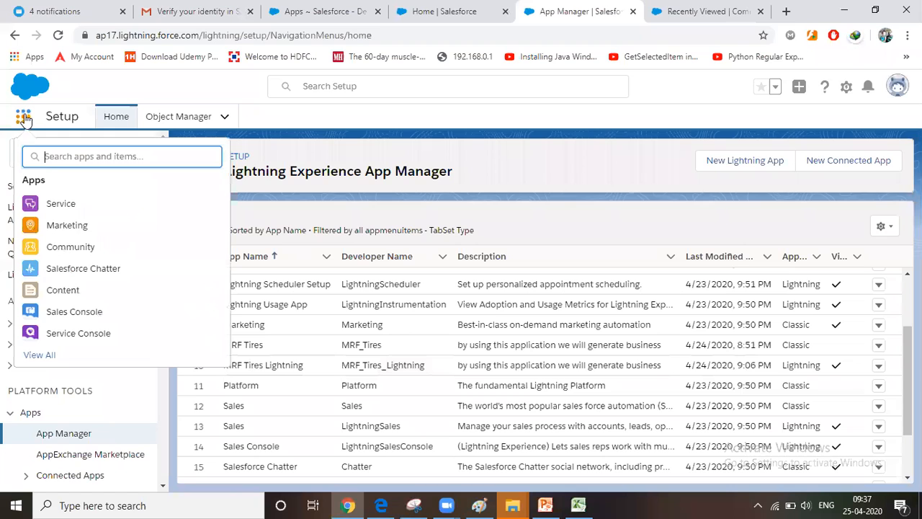
pyautogui.click(44, 356)
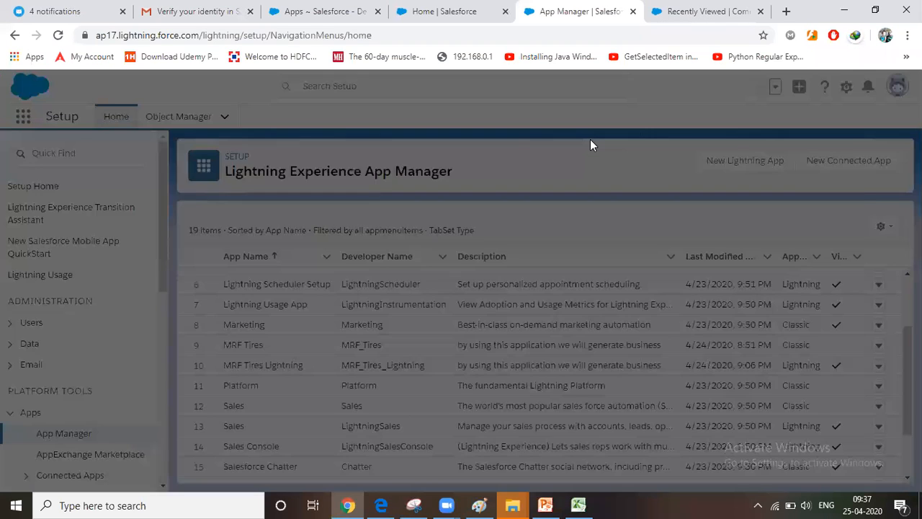
pyautogui.scroll(-3, 554, 295)
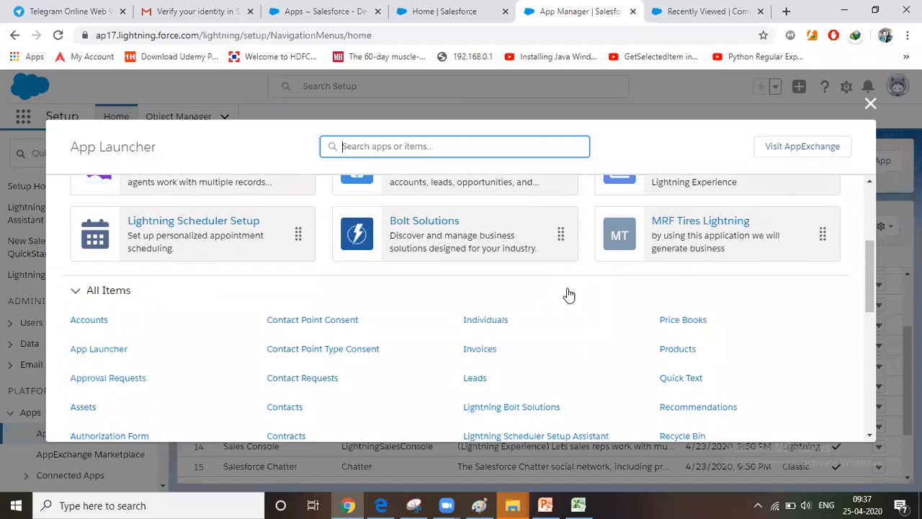
pyautogui.click(720, 228)
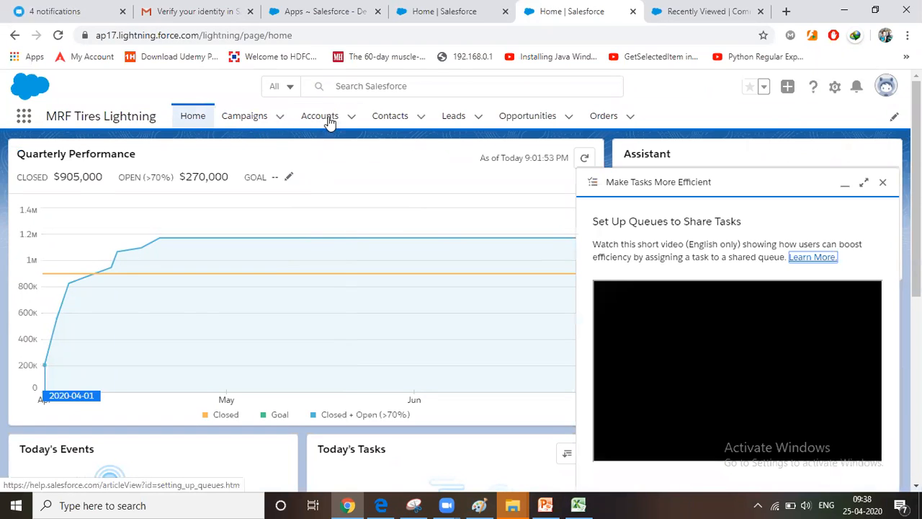
pyautogui.click(331, 121)
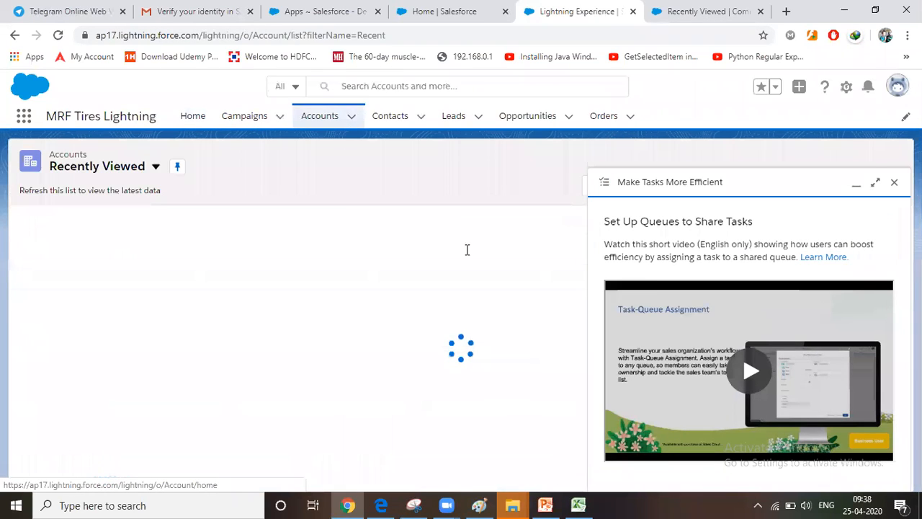
pyautogui.click(893, 182)
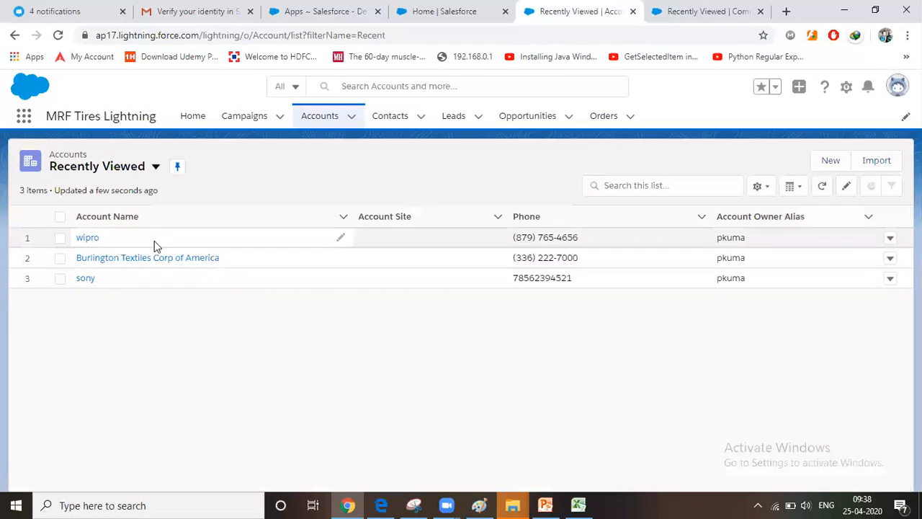
# Open the recently viewed contact from the Contacts list and look over its detail fields
pyautogui.click(390, 116)
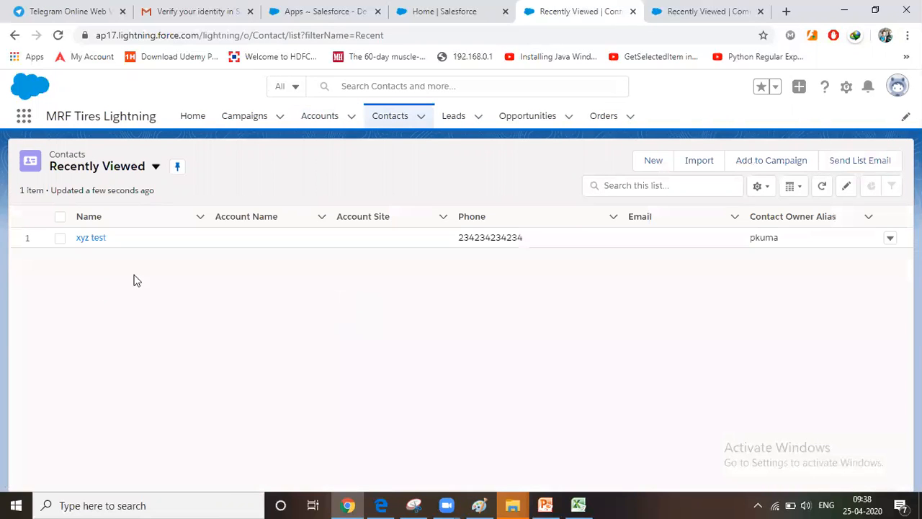
pyautogui.click(89, 238)
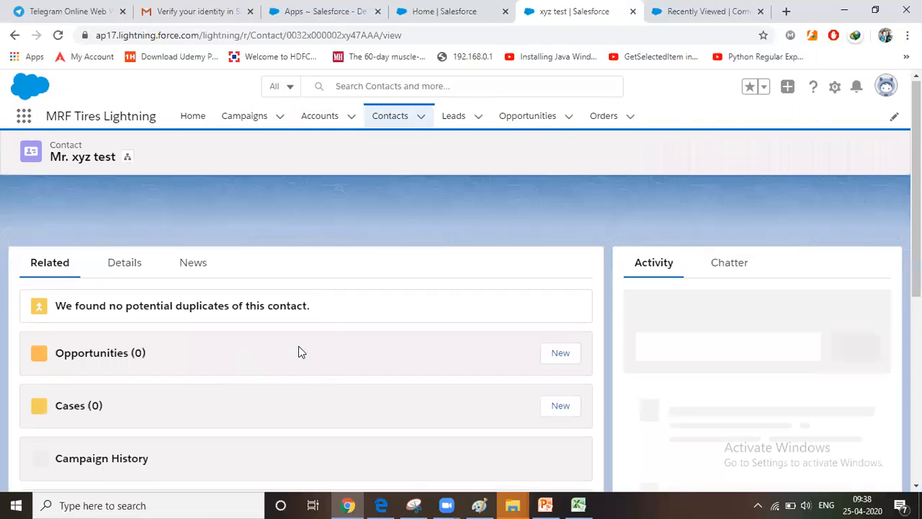
pyautogui.click(124, 265)
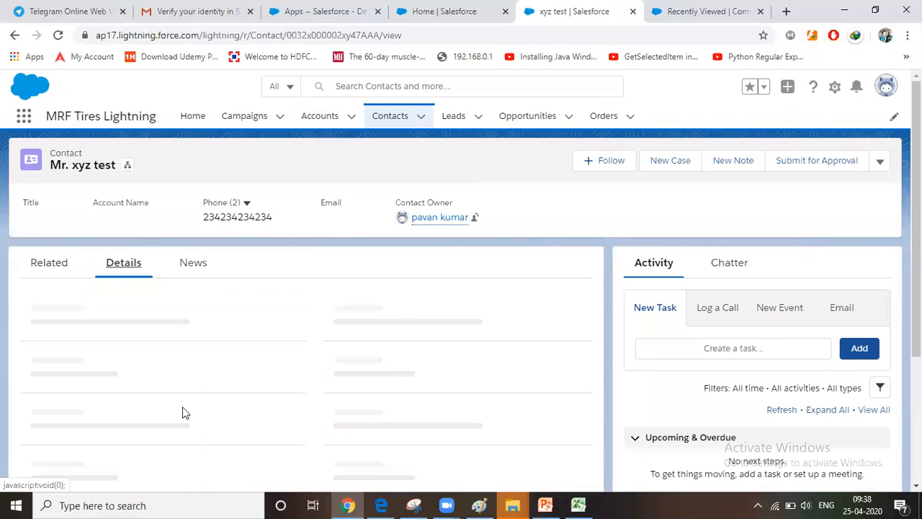
pyautogui.scroll(-4, 180, 387)
pyautogui.scroll(4, 181, 387)
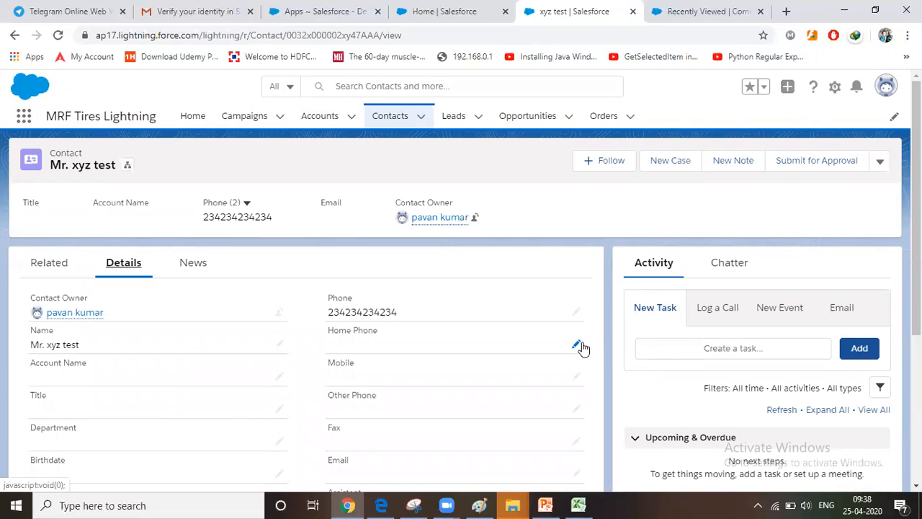
# Fill in the contact's home phone number and save the record
pyautogui.click(577, 348)
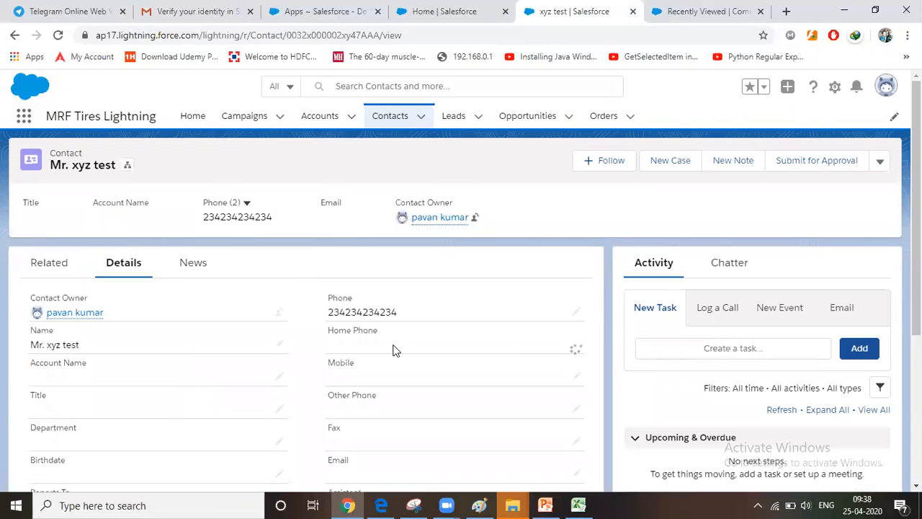
pyautogui.write('45678')
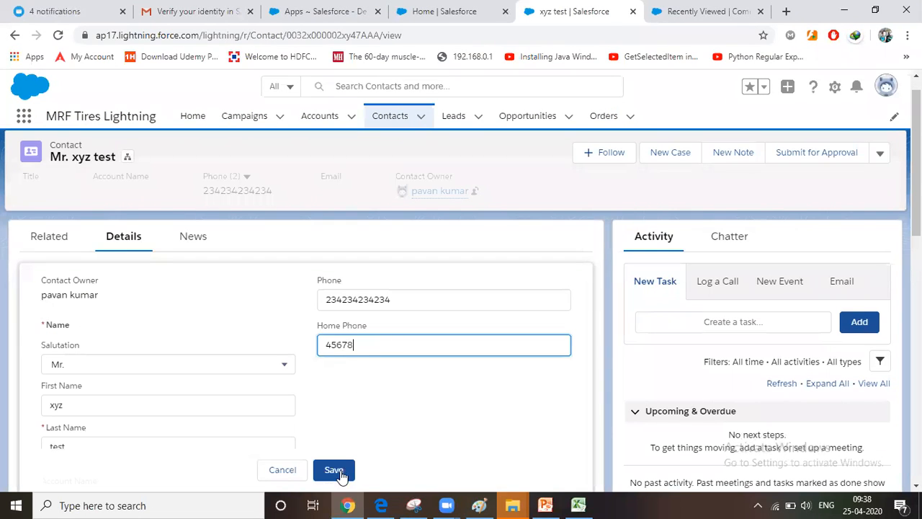
pyautogui.write('974')
pyautogui.click(340, 475)
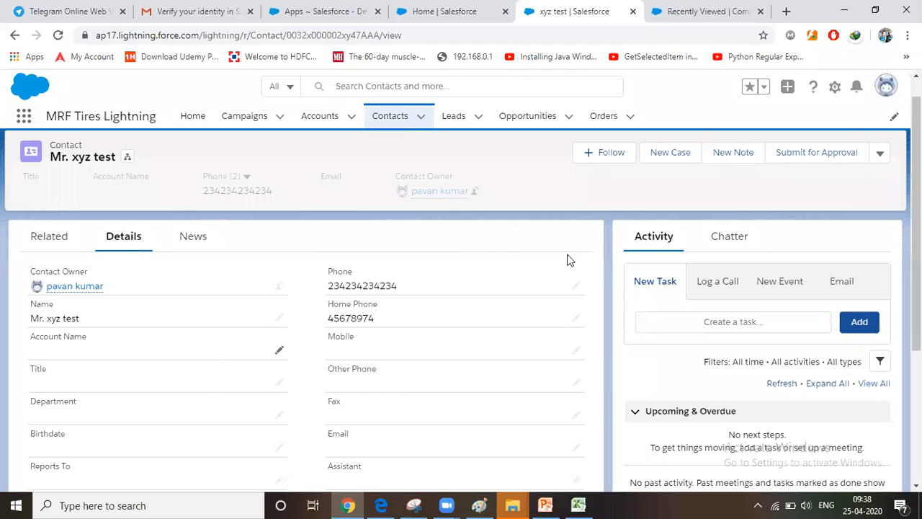
# Review the contact's related lists, from Opportunities and Cases to Notes & Attachments
pyautogui.click(56, 239)
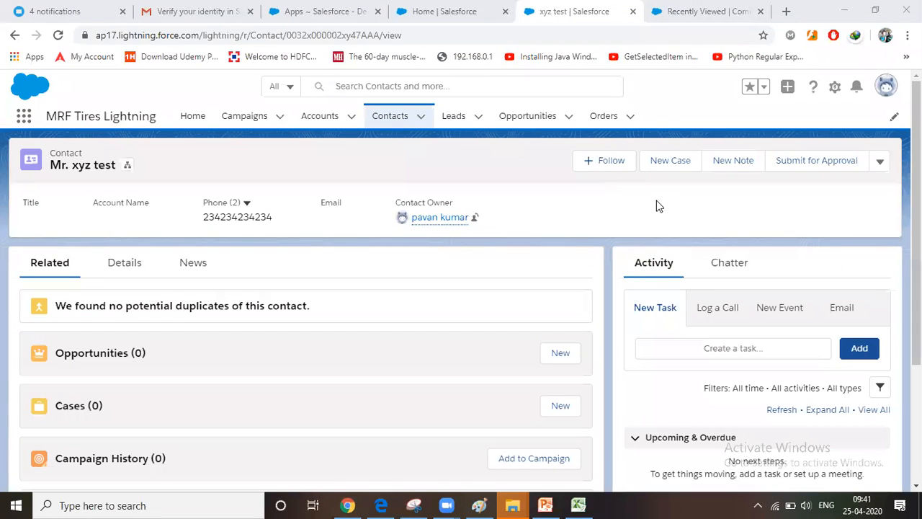
pyautogui.scroll(-3, 499, 282)
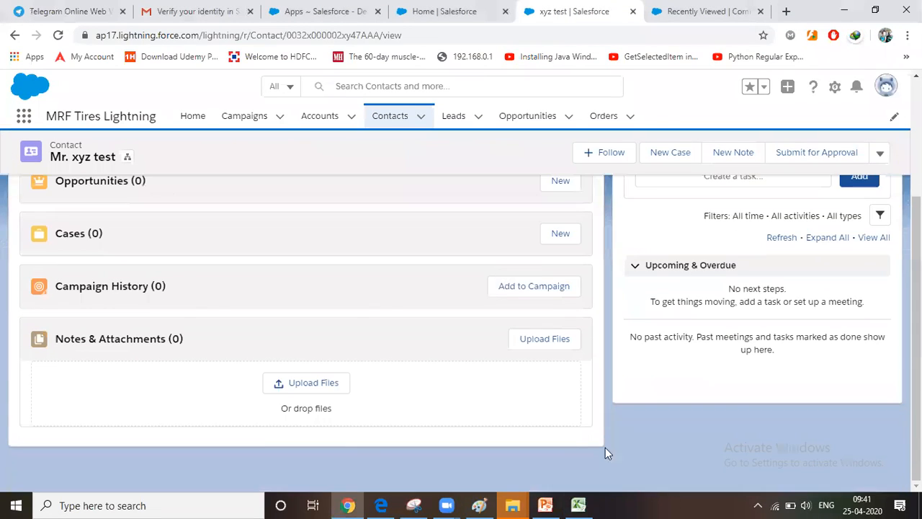
pyautogui.scroll(3, 494, 281)
pyautogui.moveTo(446, 504)
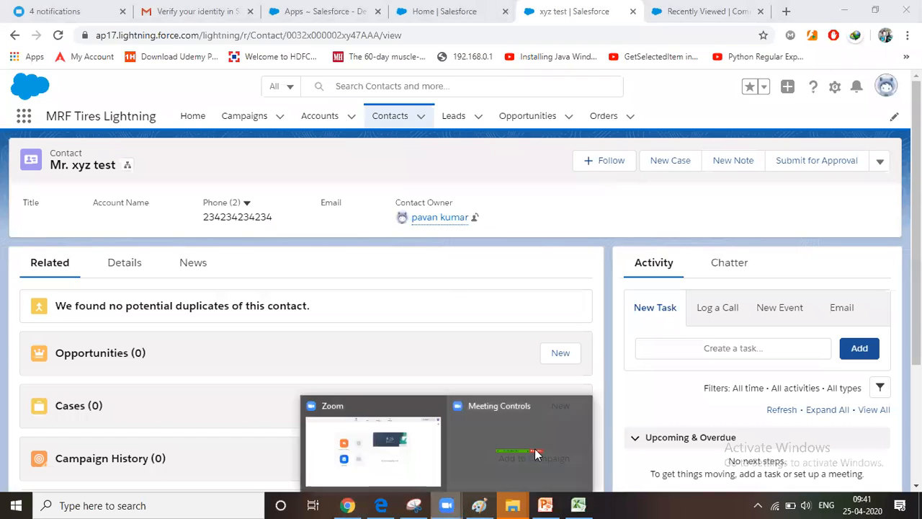
pyautogui.click(519, 417)
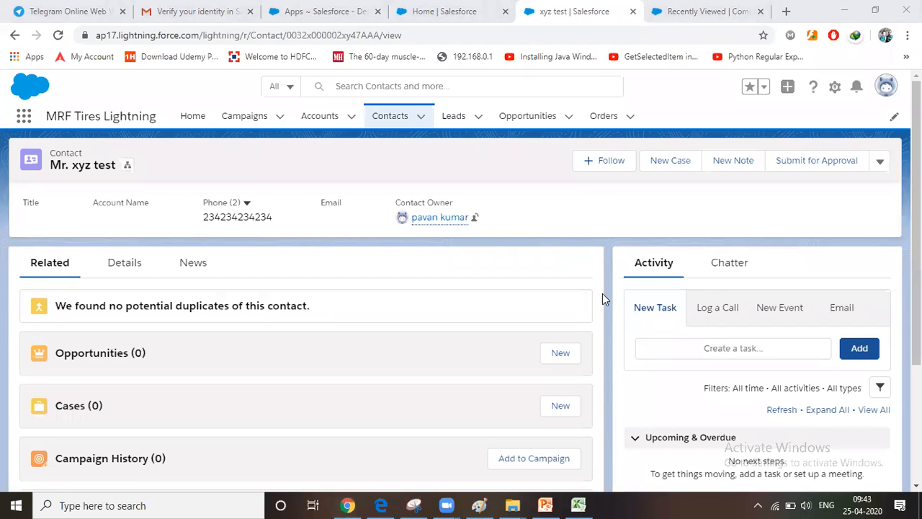
# Switch to the Paint drawing and start a text note below "service" with the task "create application"
pyautogui.click(479, 505)
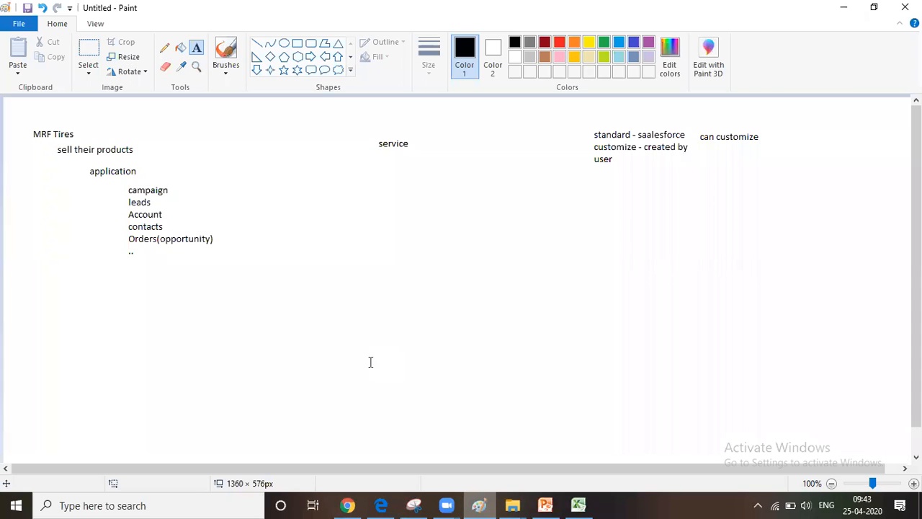
pyautogui.click(485, 210)
pyautogui.write('create')
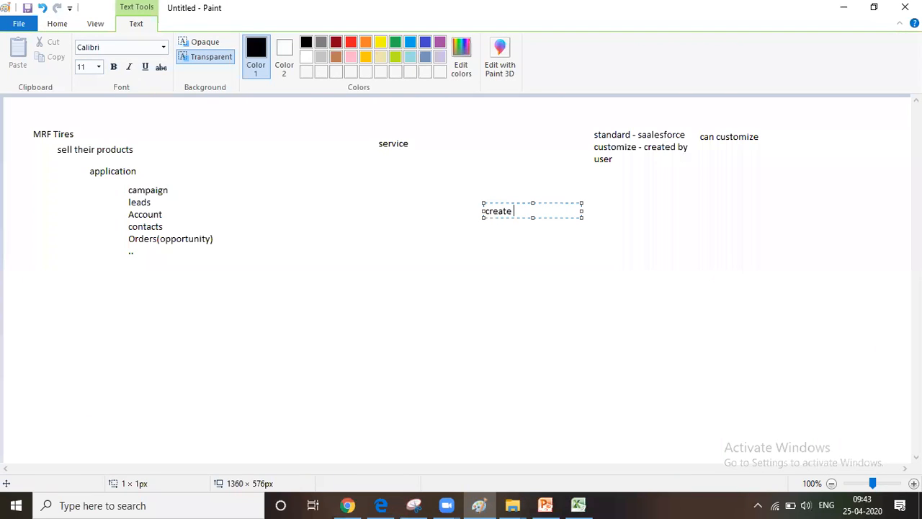
pyautogui.write(' application')
pyautogui.press('Return')
pyautogui.press('Return')
# Add the task "add 10 records in all the objects" to the text note, separated by a blank line
pyautogui.write('a')
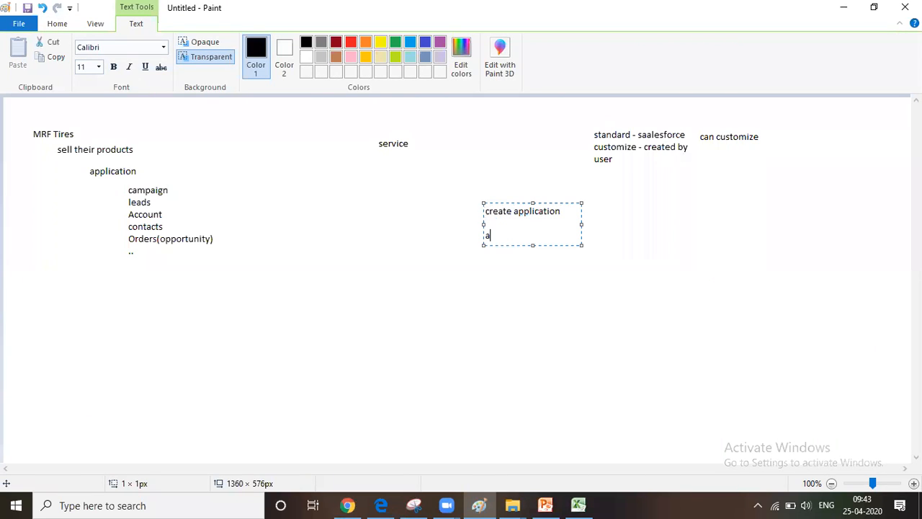
pyautogui.write('dd 10 records ')
pyautogui.write('in all the obj')
pyautogui.write('ecys')
pyautogui.write('s')
pyautogui.press('Return')
# Add the task "convert classic to lightning" to the text note, followed by a blank line
pyautogui.press('Return')
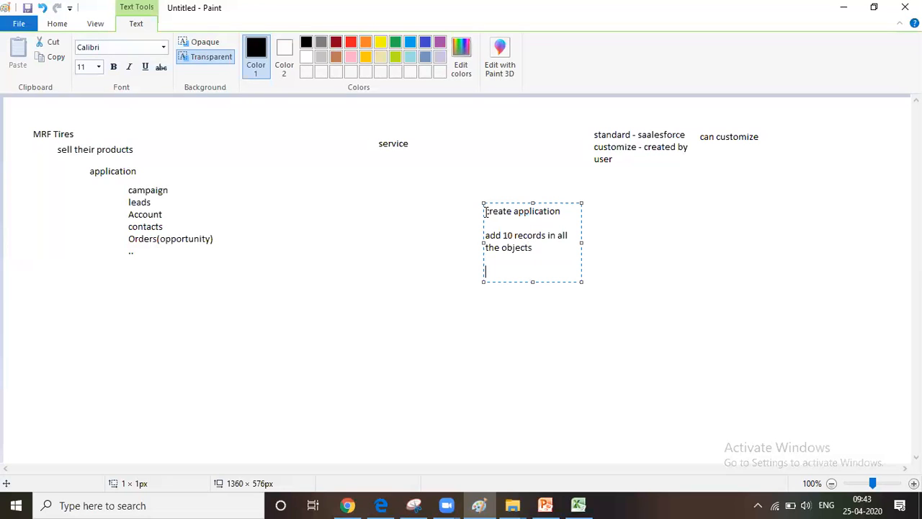
pyautogui.write('convert classic to lightning')
pyautogui.press('Return')
pyautogui.press('Return')
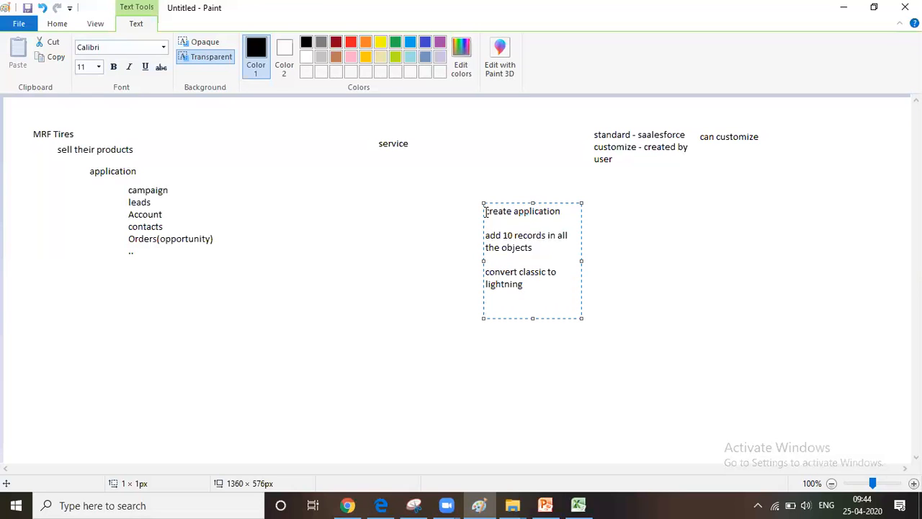
# Add the task "create new lightning app" to the text note, followed by a blank line
pyautogui.write('create new lightning app')
pyautogui.press('Return')
pyautogui.press('Return')
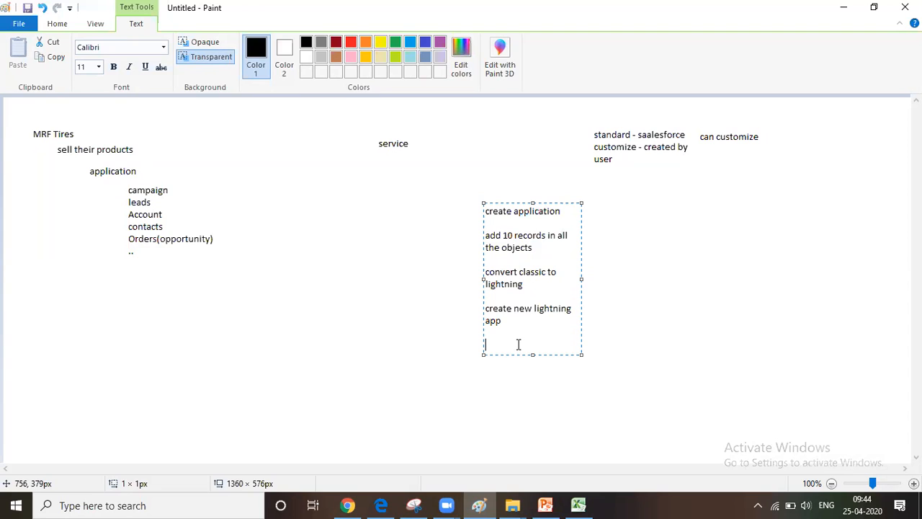
# Start the next task line in the text note with "diff between" and widen the note's text box
pyautogui.write('diff between')
pyautogui.moveTo(580, 278); pyautogui.dragTo(711, 278)
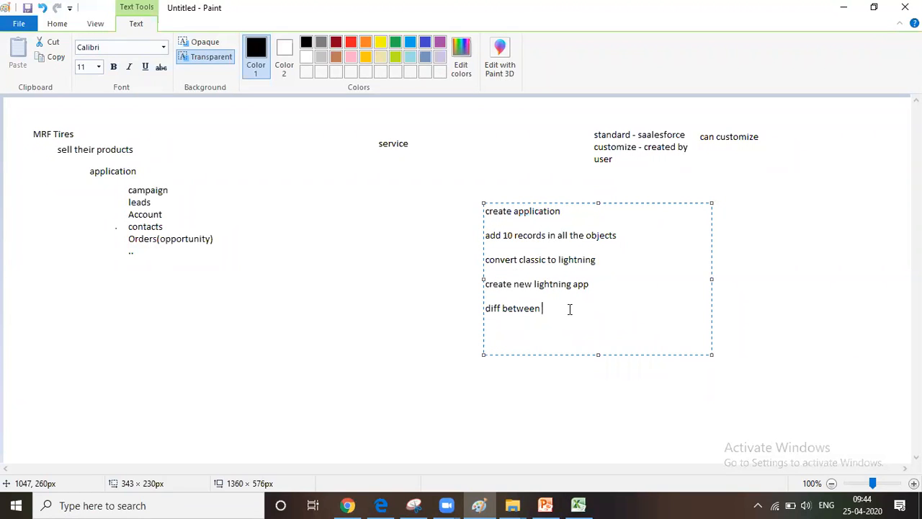
# Complete the last task as "diff between custom app and cosole app" and commit the text note to the drawing
pyautogui.write('ustom app and cosole app')
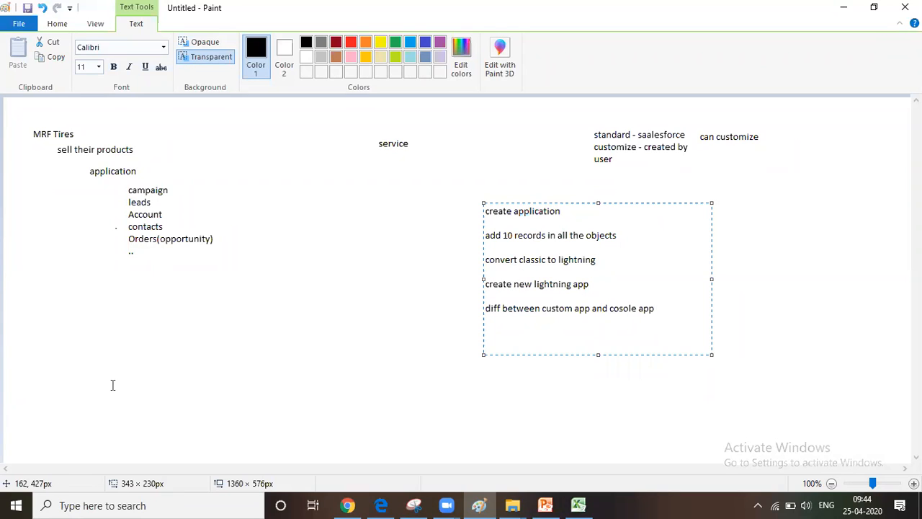
pyautogui.moveTo(613, 310); pyautogui.dragTo(654, 309)
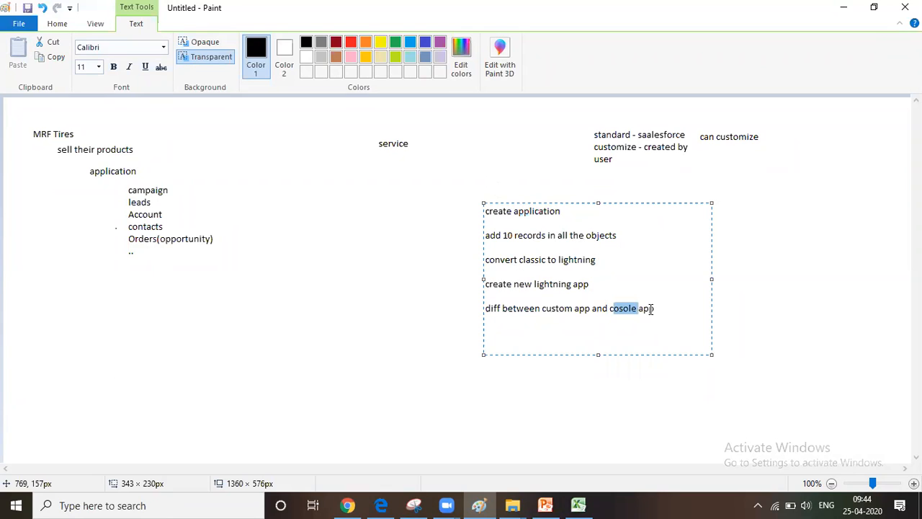
pyautogui.click(637, 320)
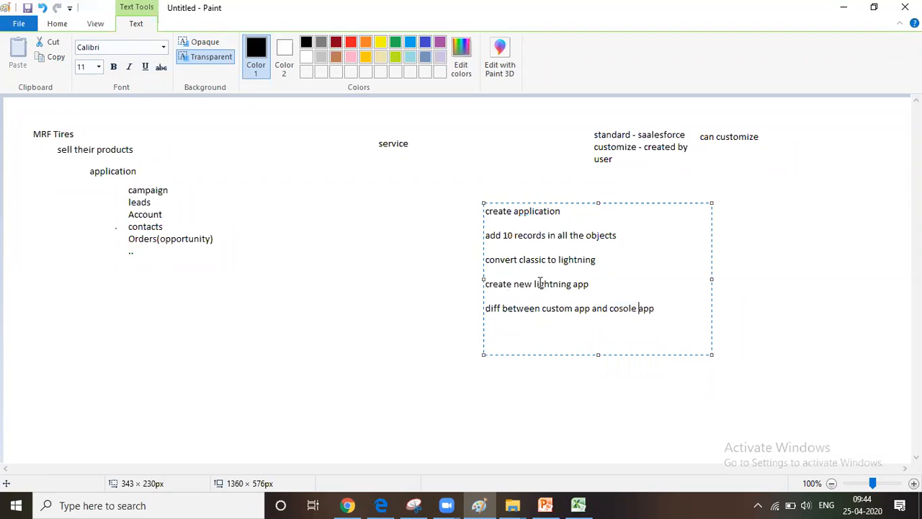
pyautogui.click(463, 406)
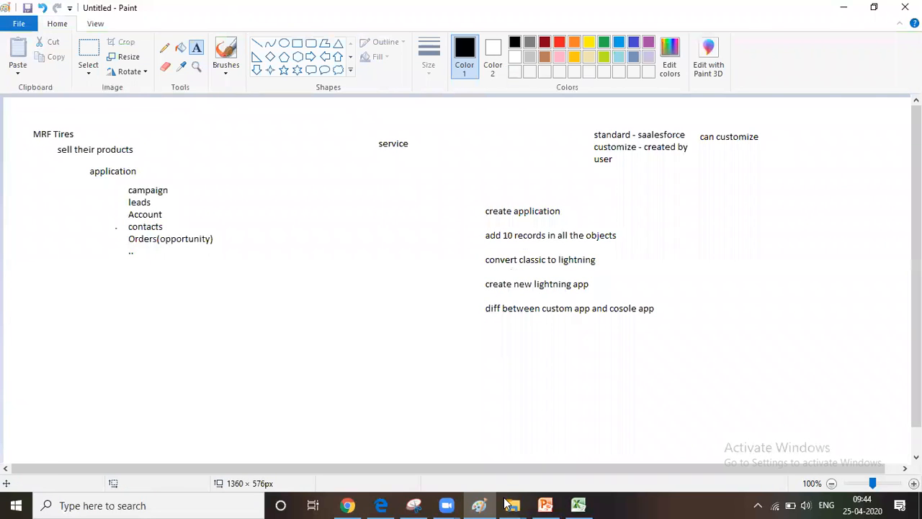
# Switch to the MRF Tires Lightning contact page in Chrome and open Setup for the current app
pyautogui.click(477, 504)
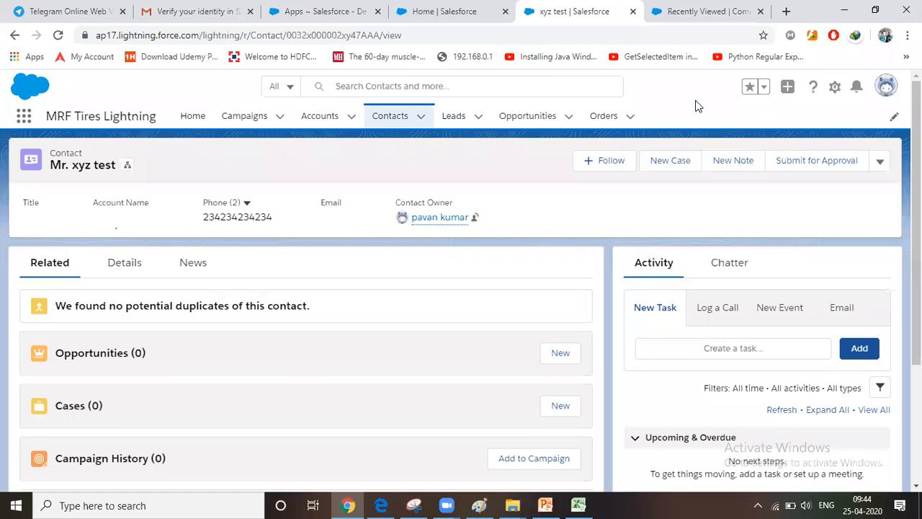
pyautogui.click(24, 115)
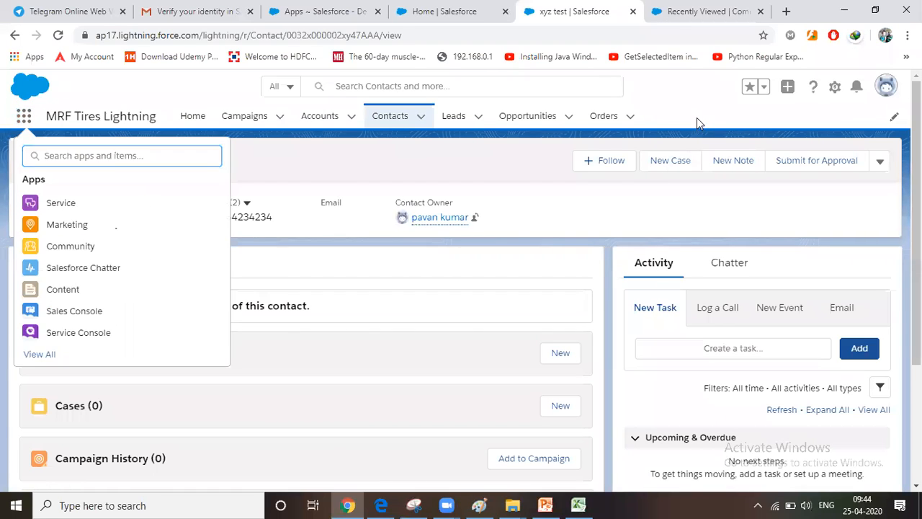
pyautogui.click(696, 118)
pyautogui.click(834, 91)
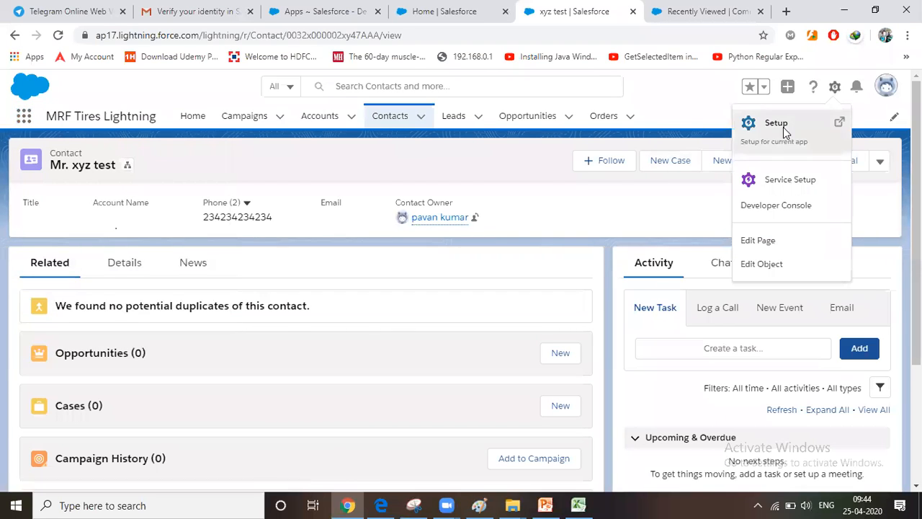
pyautogui.click(777, 126)
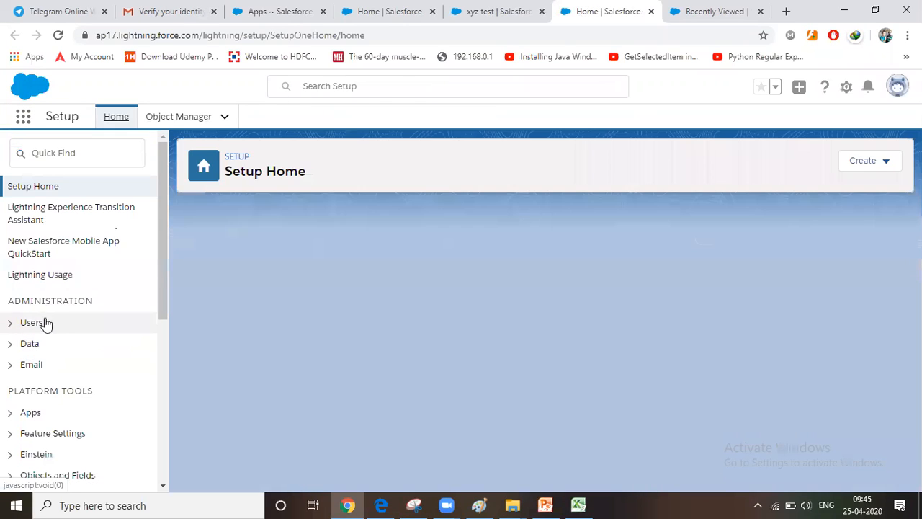
# Open the App Manager in Setup and start creating a new Lightning app
pyautogui.click(10, 417)
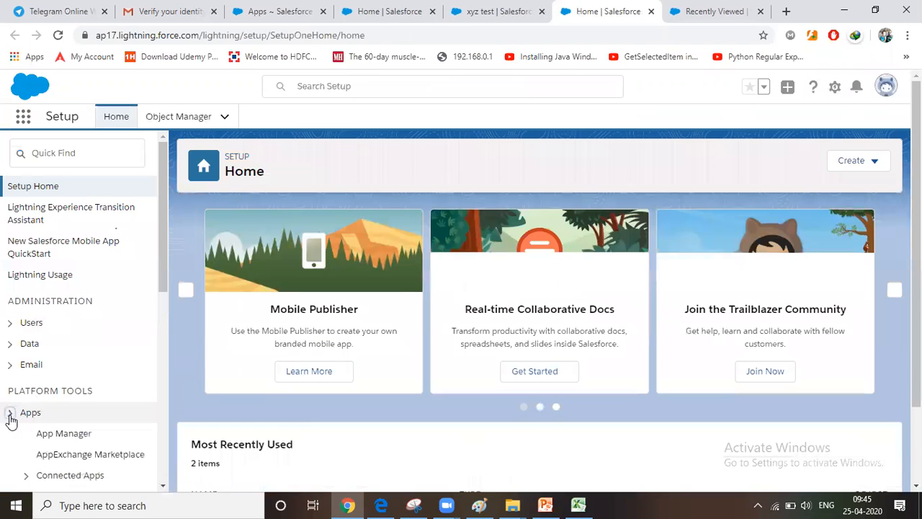
pyautogui.scroll(-4, 10, 422)
pyautogui.scroll(2, 65, 393)
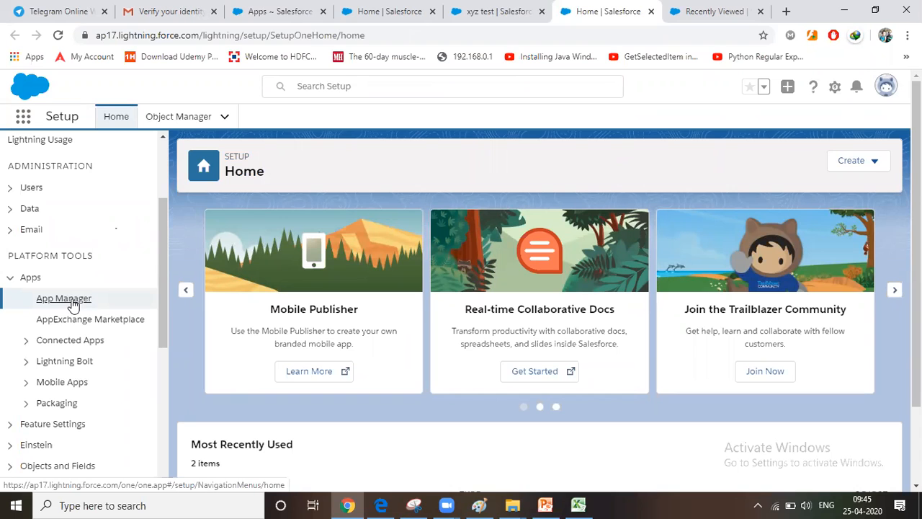
pyautogui.click(63, 298)
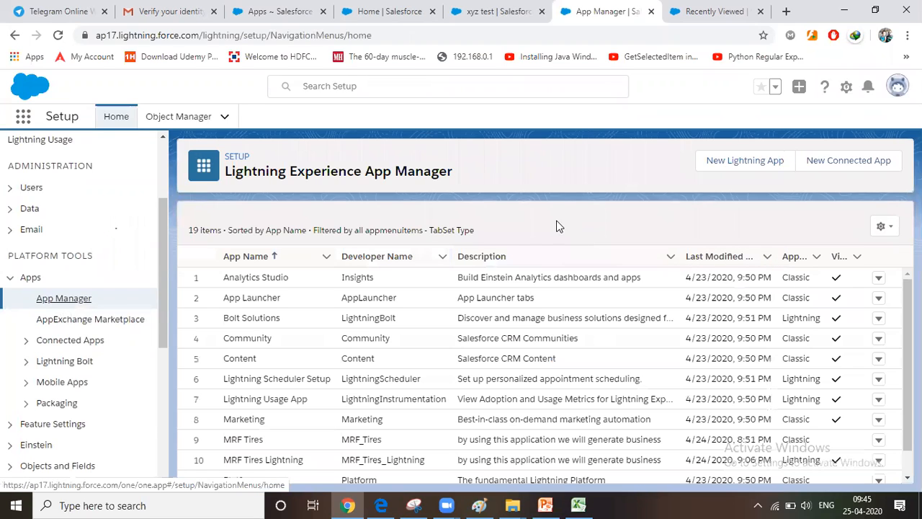
pyautogui.click(744, 161)
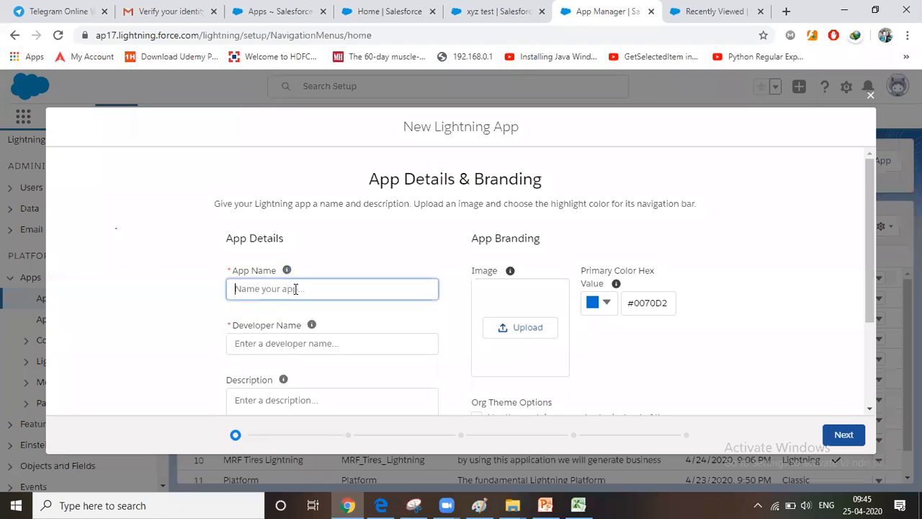
# Set the new Lightning app's name to ICICI and have the developer name filled in to match
pyautogui.scroll(-2, 291, 287)
pyautogui.scroll(2, 295, 289)
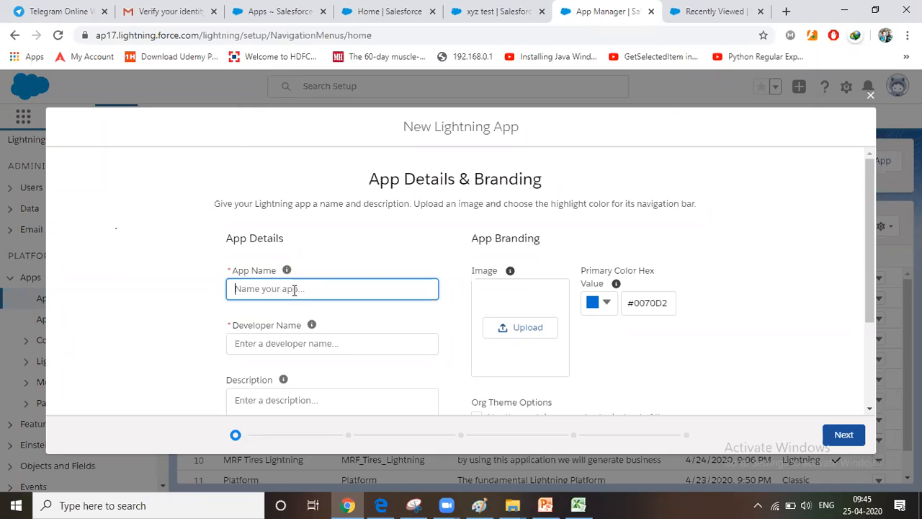
pyautogui.write('ICICI')
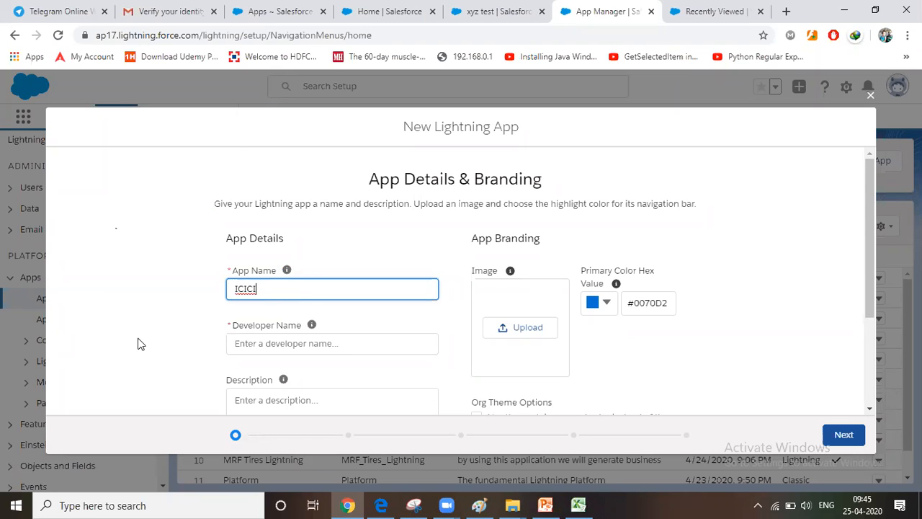
pyautogui.scroll(-1, 142, 345)
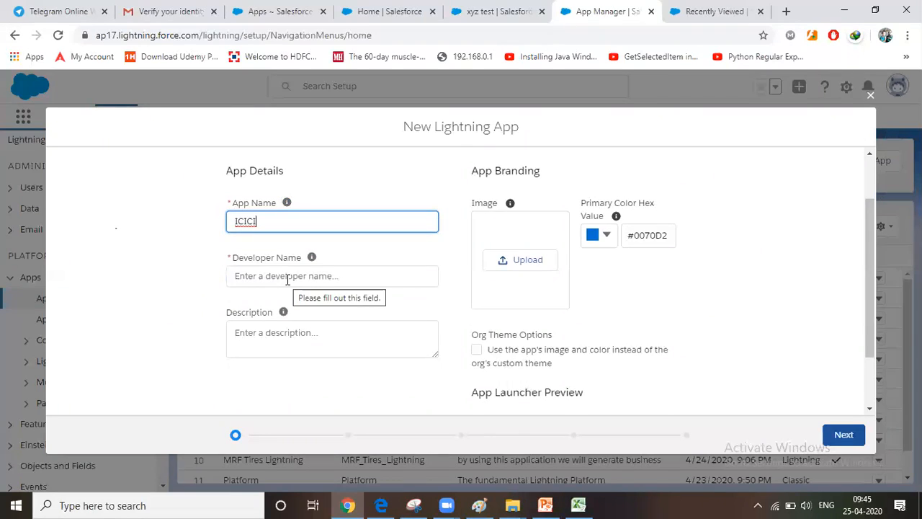
pyautogui.press('Tab')
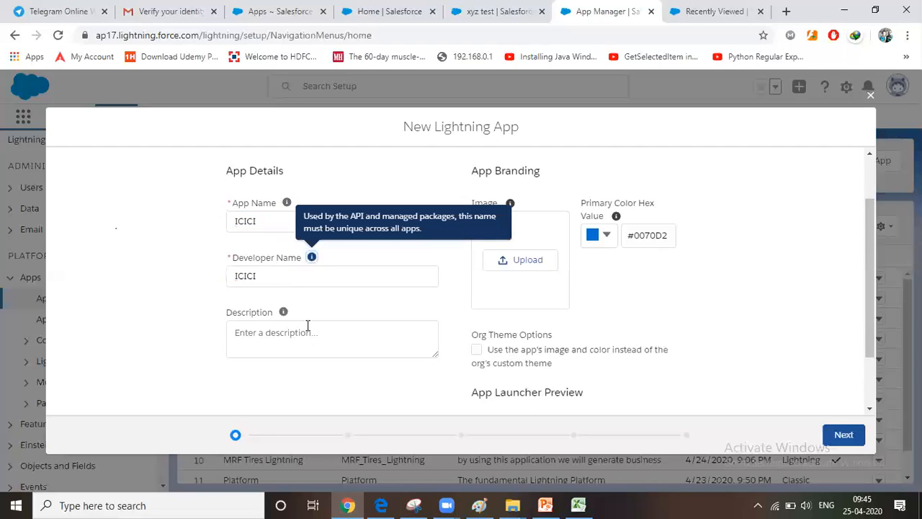
# Enter "loan application" as the new app's description
pyautogui.click(349, 345)
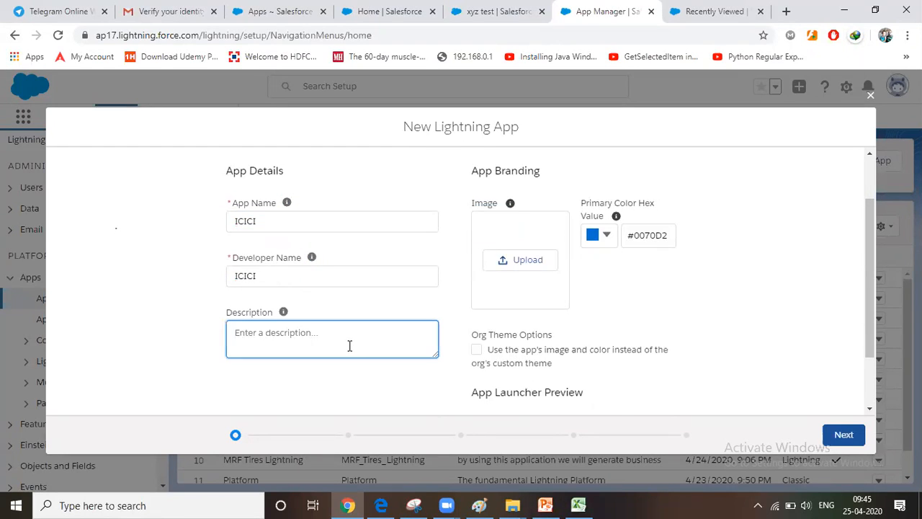
pyautogui.write('loan application')
pyautogui.click(585, 285)
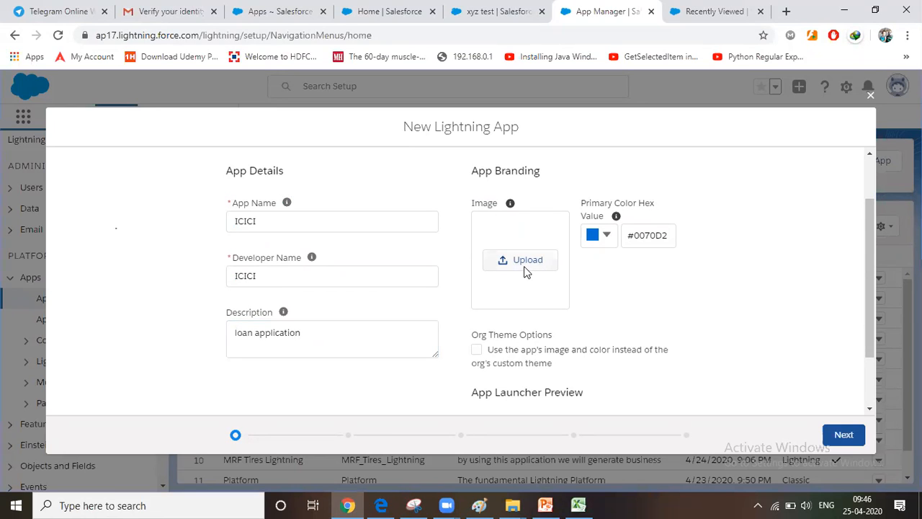
# Search Google for "icici logo" in a new browser tab
pyautogui.click(786, 11)
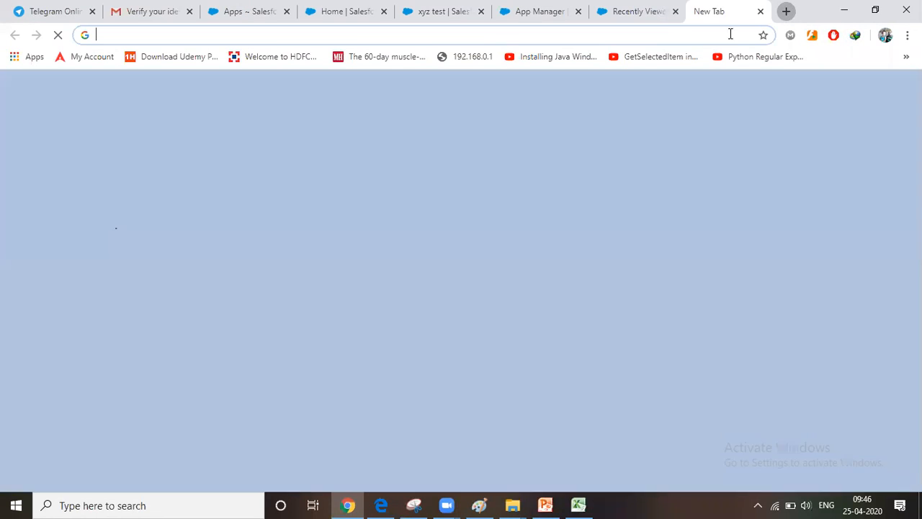
pyautogui.write('icici logo')
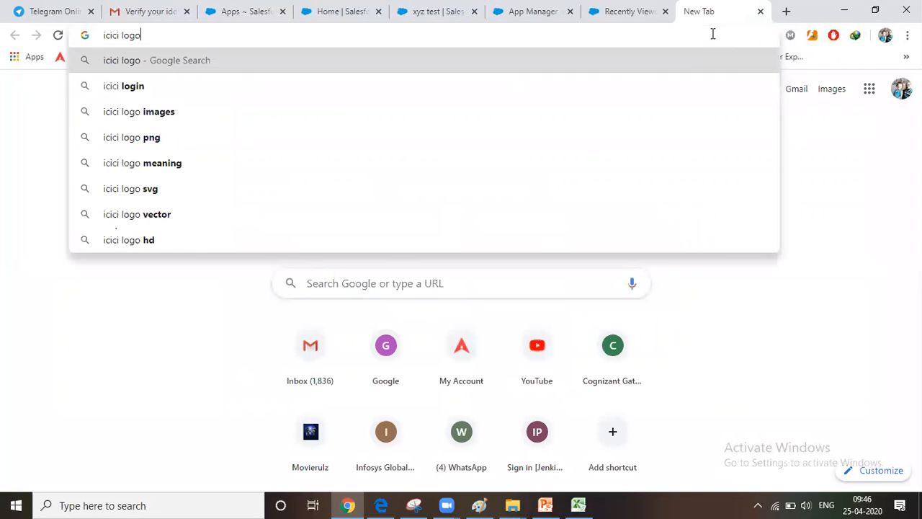
pyautogui.press('Return')
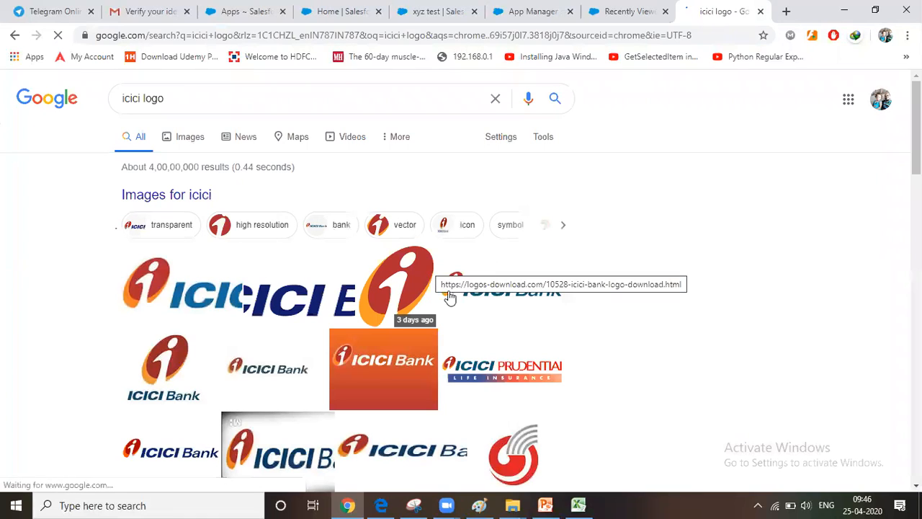
# Preview the Estrade ICICI Bank logo among the image results and start saving that image to disk
pyautogui.click(458, 299)
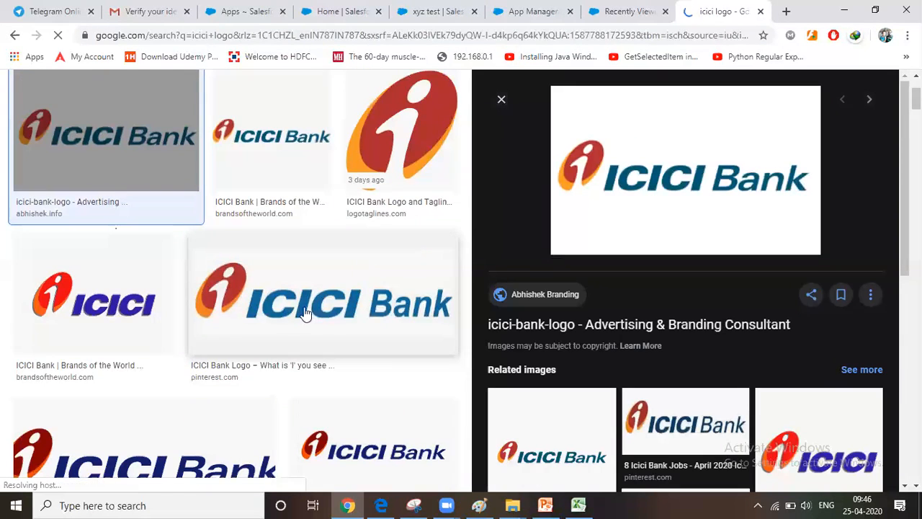
pyautogui.scroll(3, 295, 317)
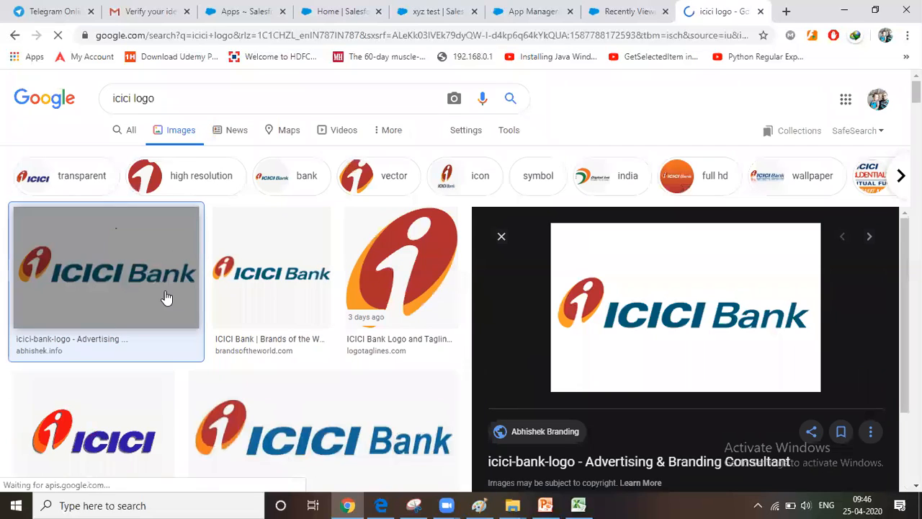
pyautogui.scroll(-5, 165, 297)
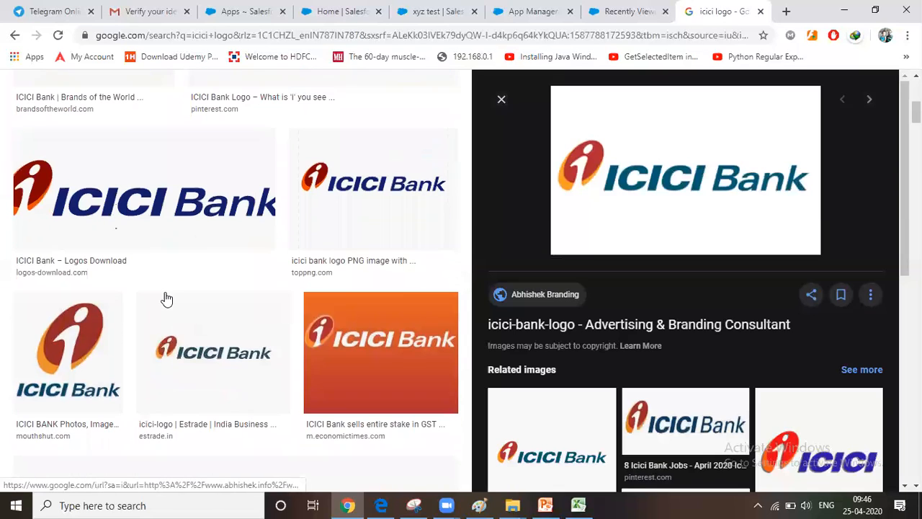
pyautogui.click(208, 382)
pyautogui.rightClick(713, 232)
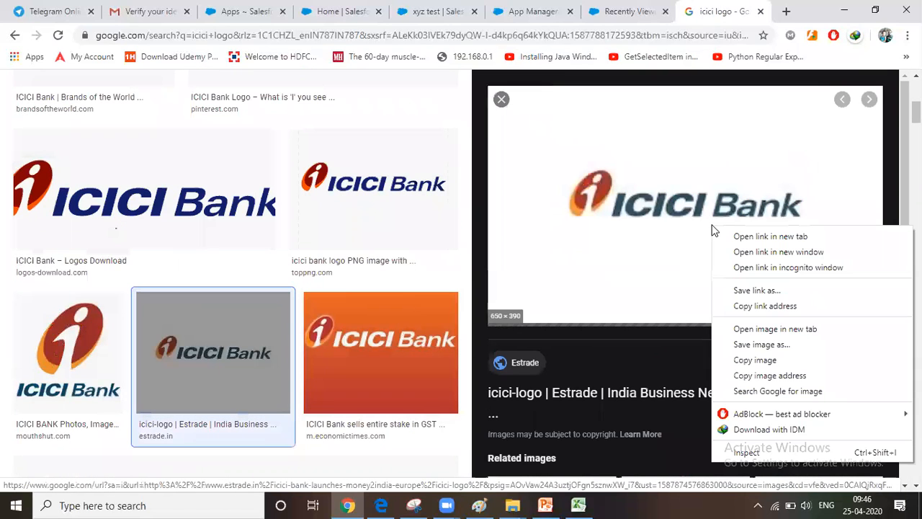
pyautogui.click(752, 347)
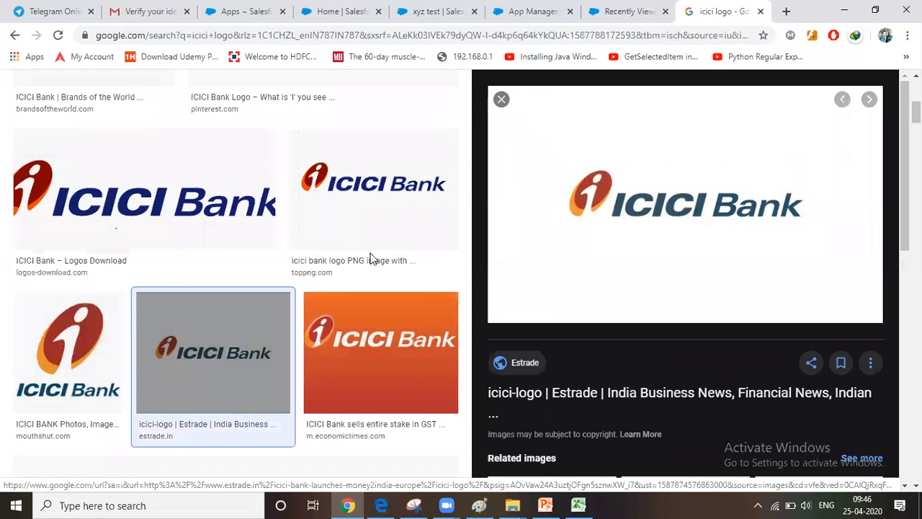
# Set the image's save location to the Desktop and its file name to icici
pyautogui.moveTo(102, 159); pyautogui.dragTo(101, 96)
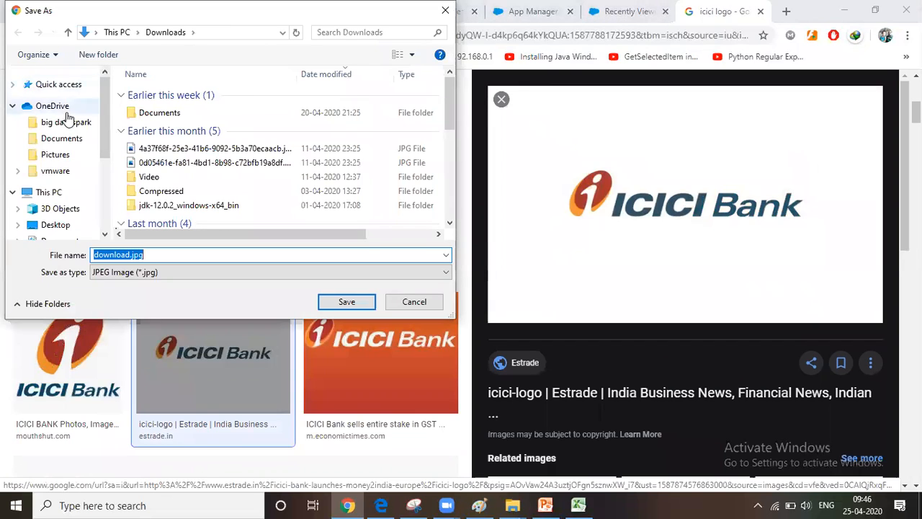
pyautogui.moveTo(100, 110); pyautogui.dragTo(103, 131)
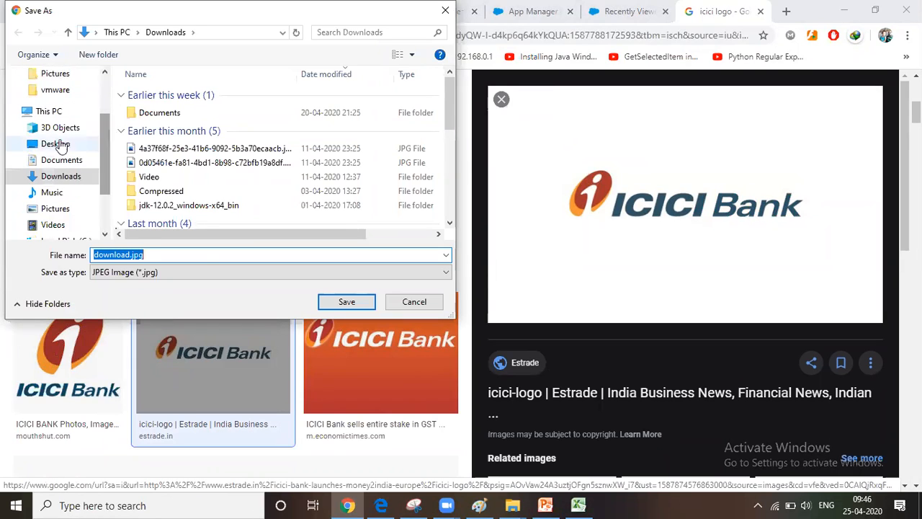
pyautogui.click(55, 143)
pyautogui.doubleClick(190, 253)
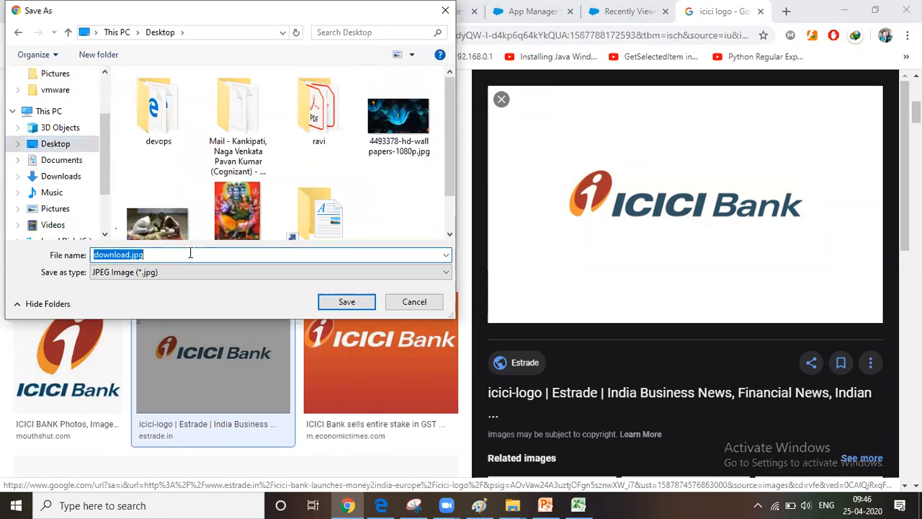
pyautogui.write('icici')
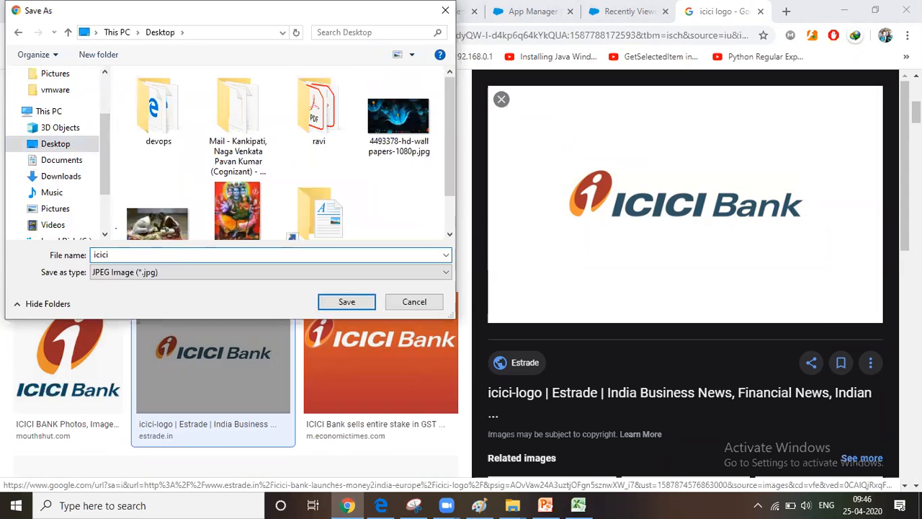
# Save the logo image as icici in the "sfdc free" folder on the Softwares (E:) drive
pyautogui.scroll(-2, 68, 208)
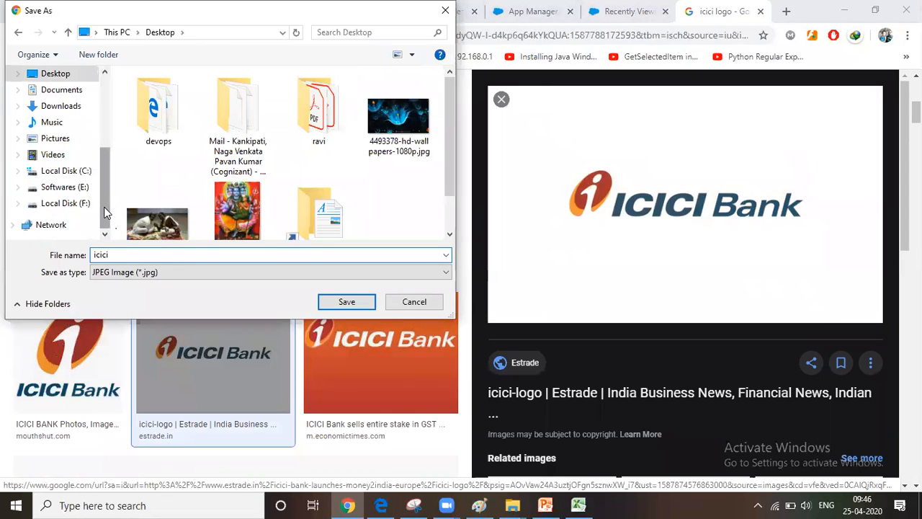
pyautogui.click(72, 187)
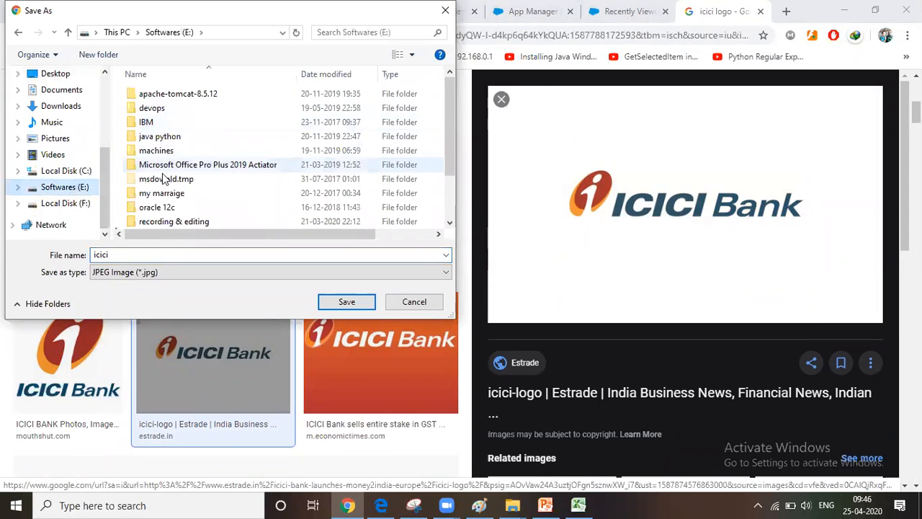
pyautogui.scroll(-2, 180, 196)
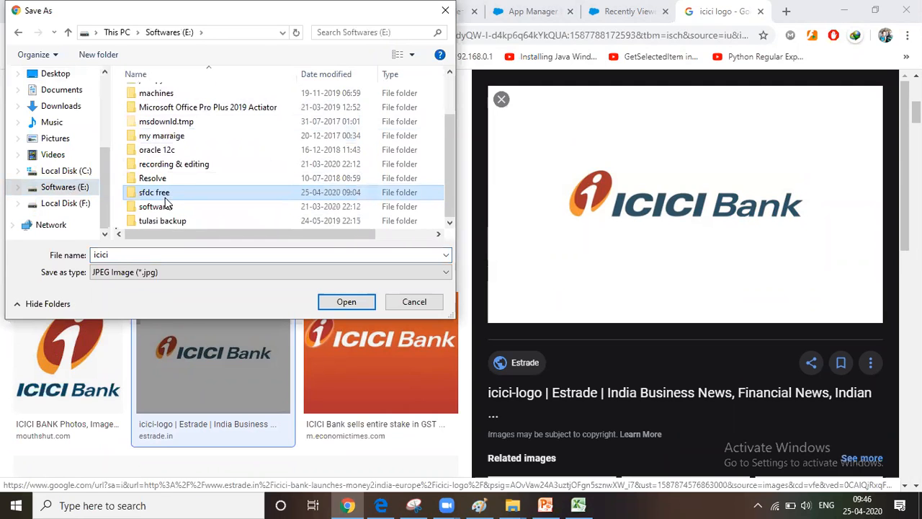
pyautogui.doubleClick(182, 194)
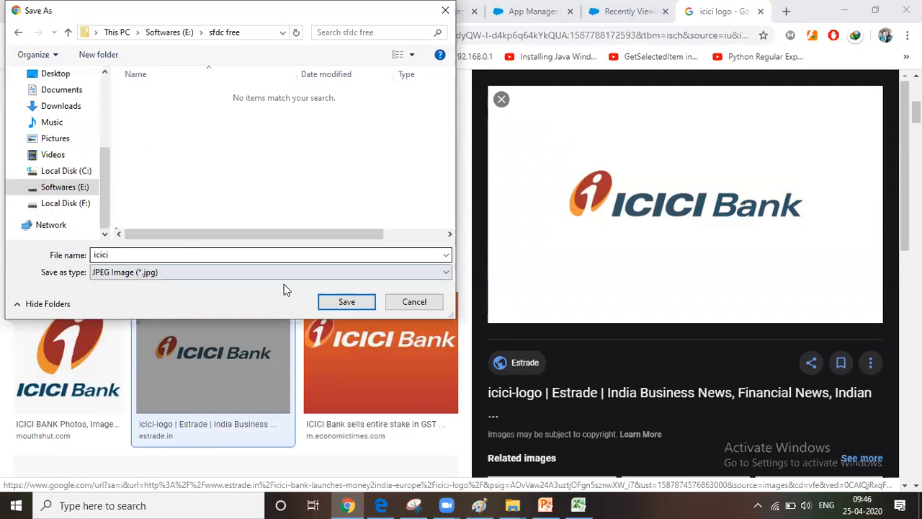
pyautogui.click(345, 302)
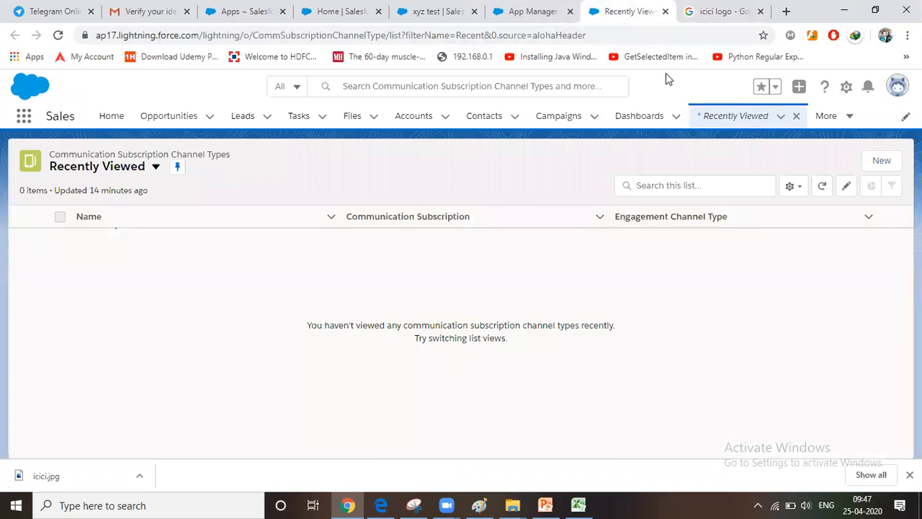
# Upload the icici image from the "sfdc free" folder on the E: drive as the new Lightning app's branding image
pyautogui.click(546, 20)
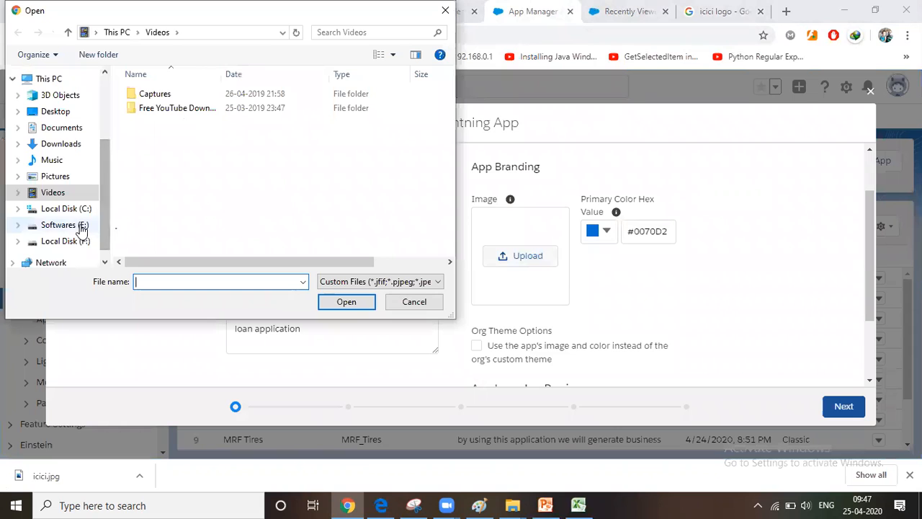
pyautogui.click(68, 225)
pyautogui.scroll(-1, 202, 148)
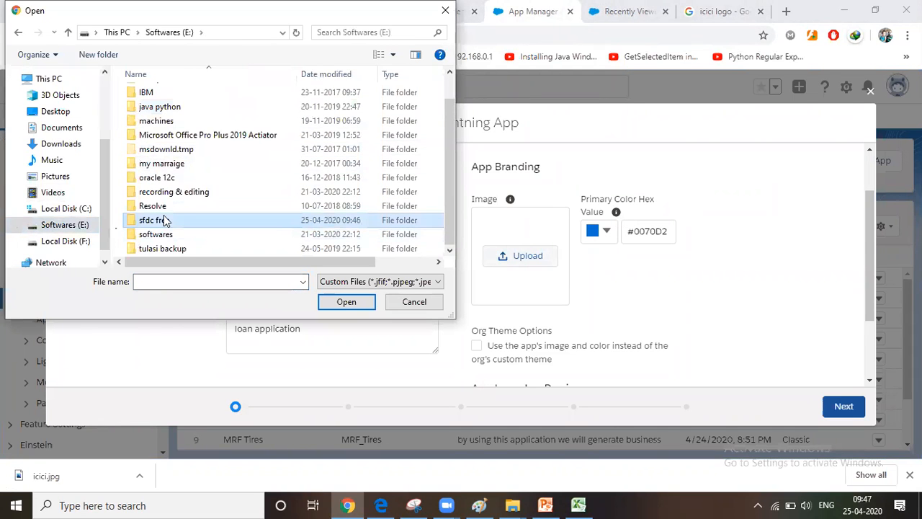
pyautogui.doubleClick(163, 160)
pyautogui.doubleClick(171, 128)
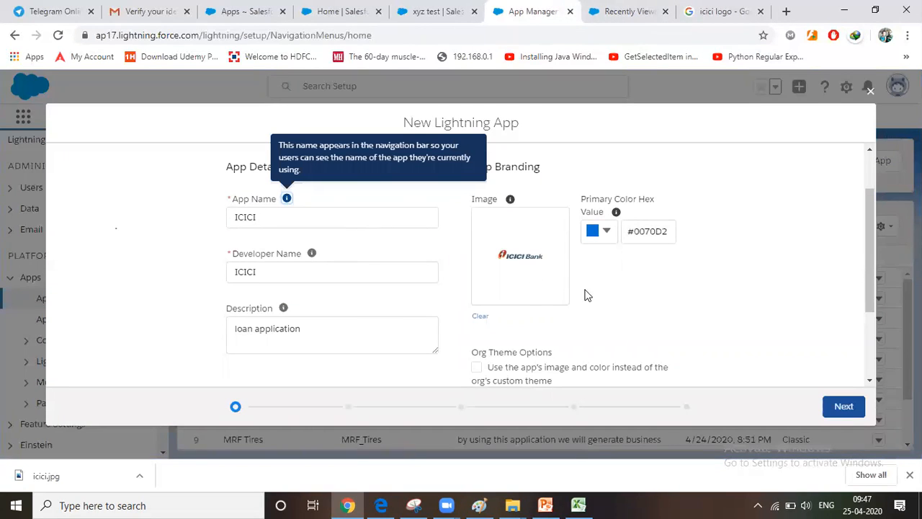
# Check the App Launcher preview, accept the app details, and keep the default navigation, form factor and setup options
pyautogui.scroll(-2, 589, 291)
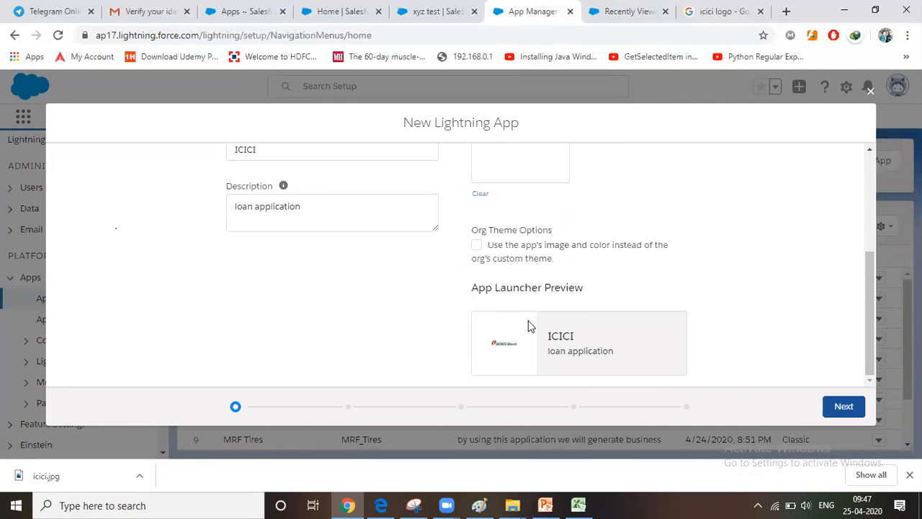
pyautogui.click(847, 407)
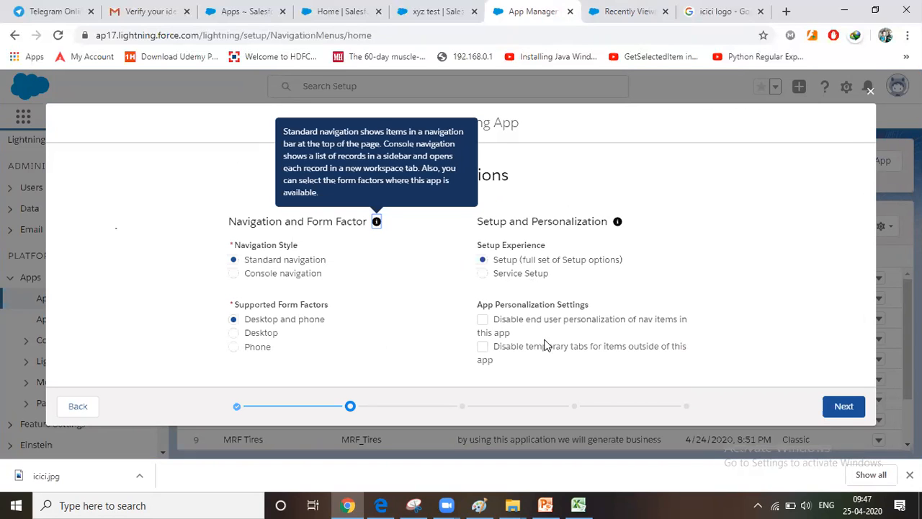
pyautogui.click(837, 408)
# Review the standard and custom utility items on offer and continue to the navigation items without adding any
pyautogui.scroll(-2, 233, 305)
pyautogui.scroll(2, 233, 306)
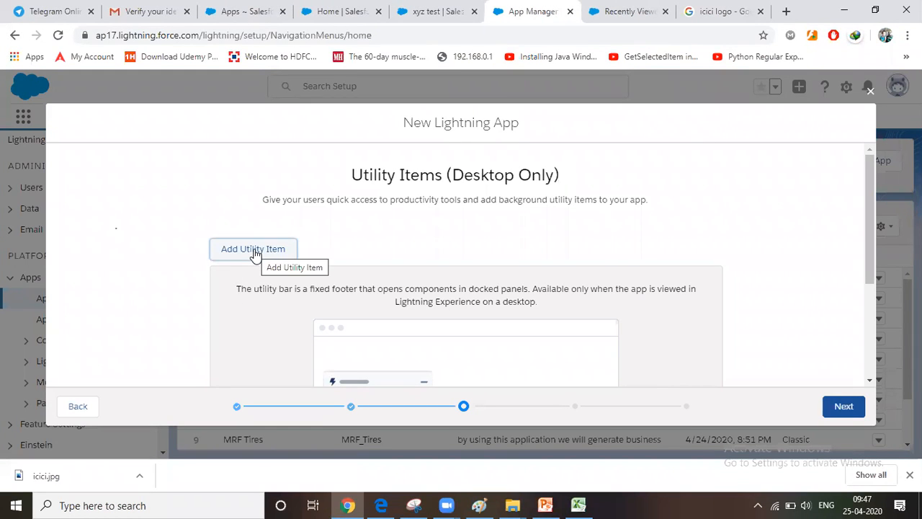
pyautogui.click(255, 254)
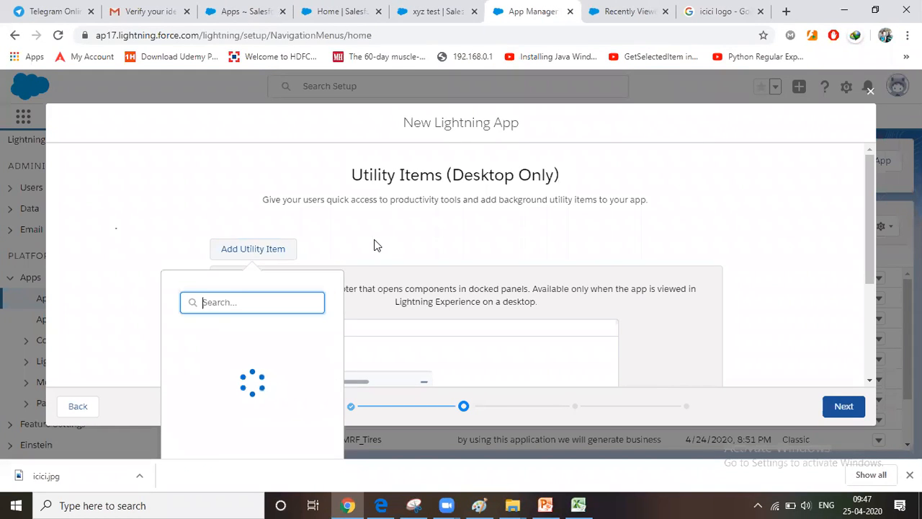
pyautogui.scroll(-2, 373, 243)
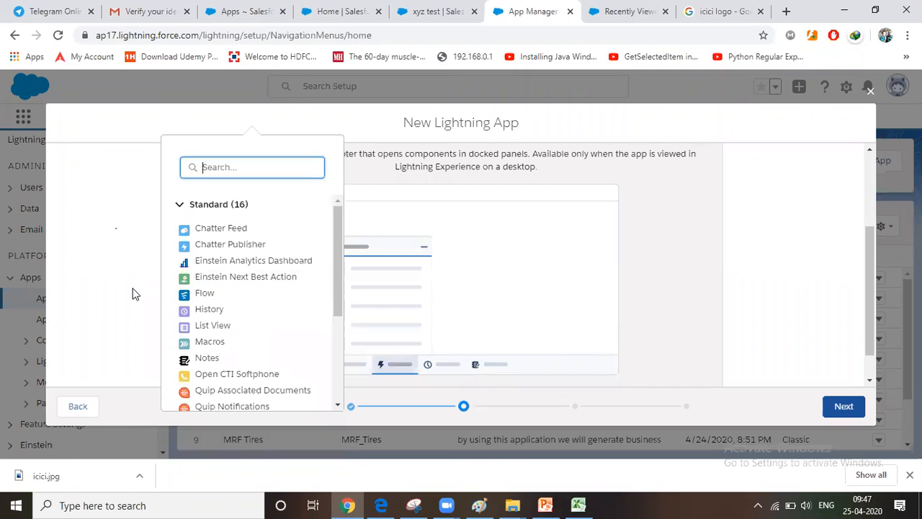
pyautogui.scroll(-5, 228, 311)
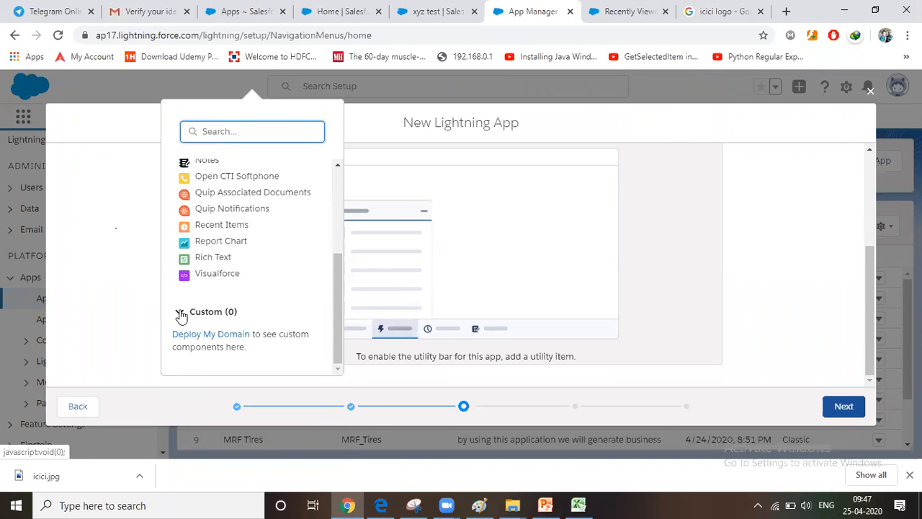
pyautogui.scroll(6, 189, 309)
pyautogui.click(126, 283)
pyautogui.scroll(-3, 555, 266)
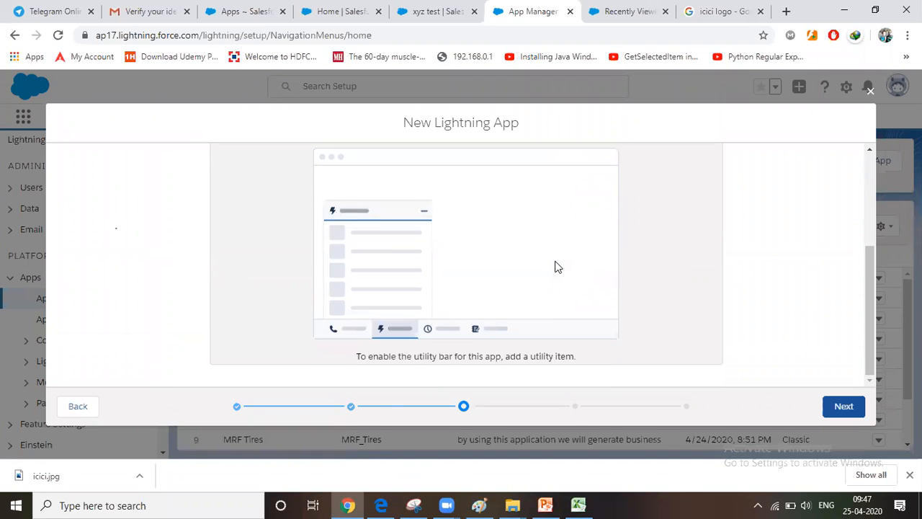
pyautogui.click(839, 403)
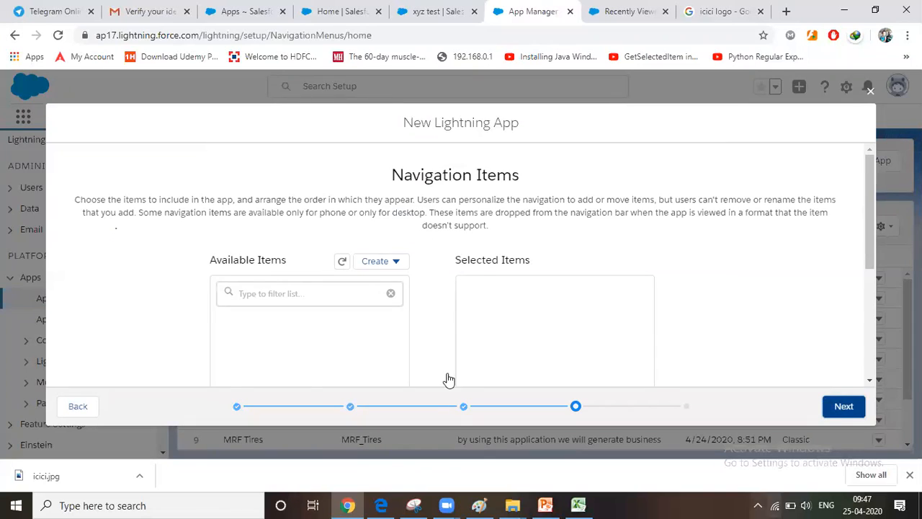
# Add Accounts and Contacts to the app's selected navigation items
pyautogui.scroll(-2, 474, 282)
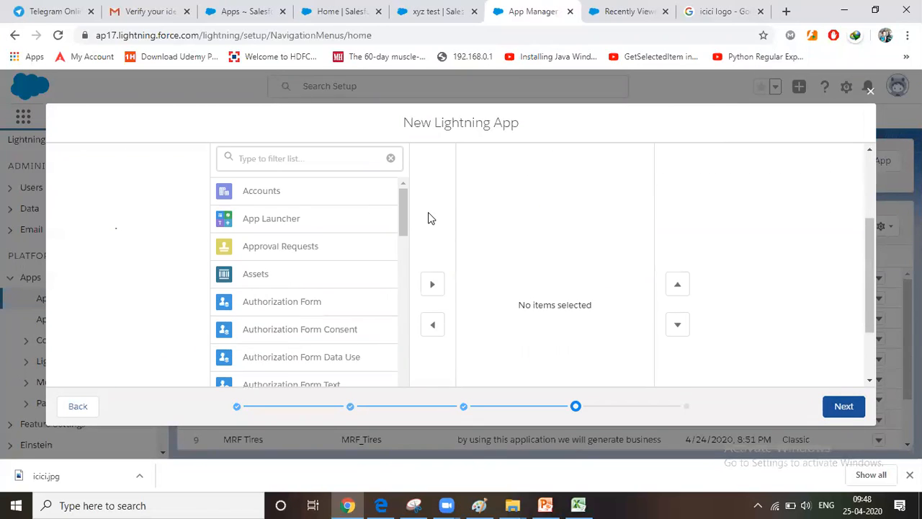
pyautogui.scroll(-1, 281, 196)
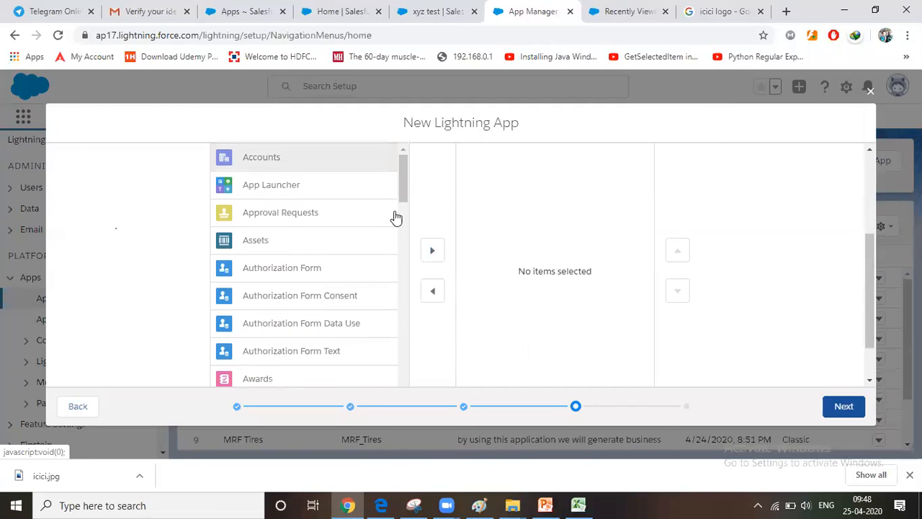
pyautogui.click(431, 251)
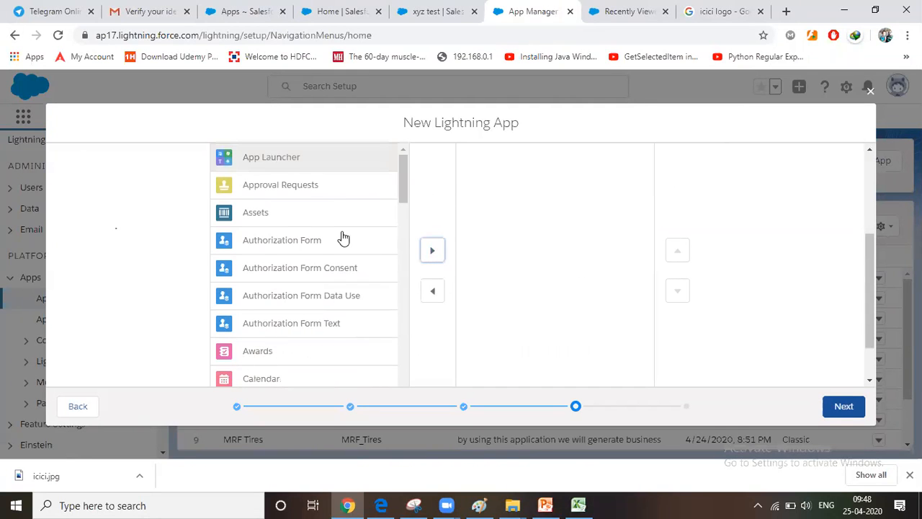
pyautogui.scroll(-3, 344, 306)
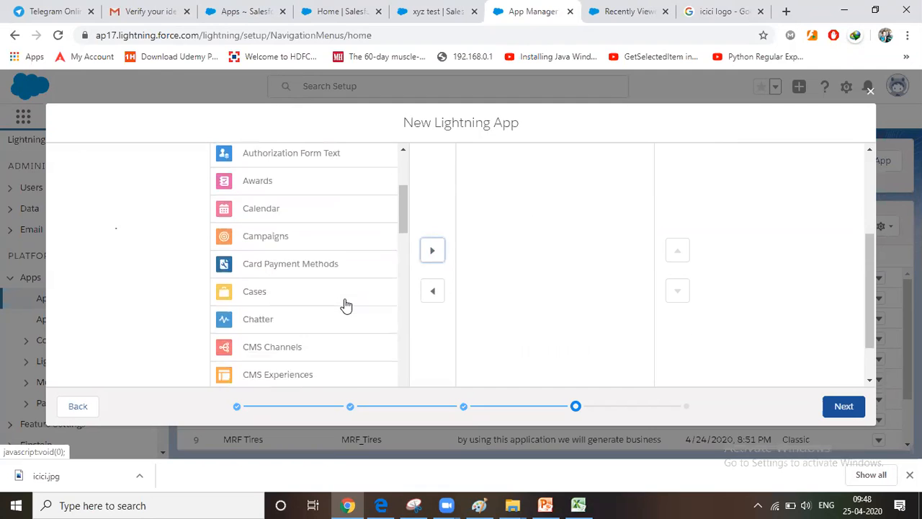
pyautogui.scroll(-2, 346, 306)
pyautogui.scroll(-5, 345, 306)
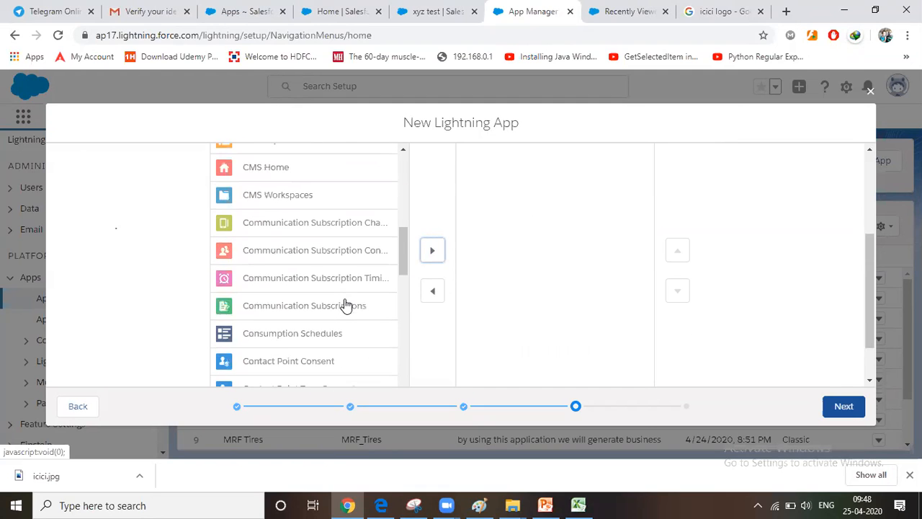
pyautogui.click(345, 307)
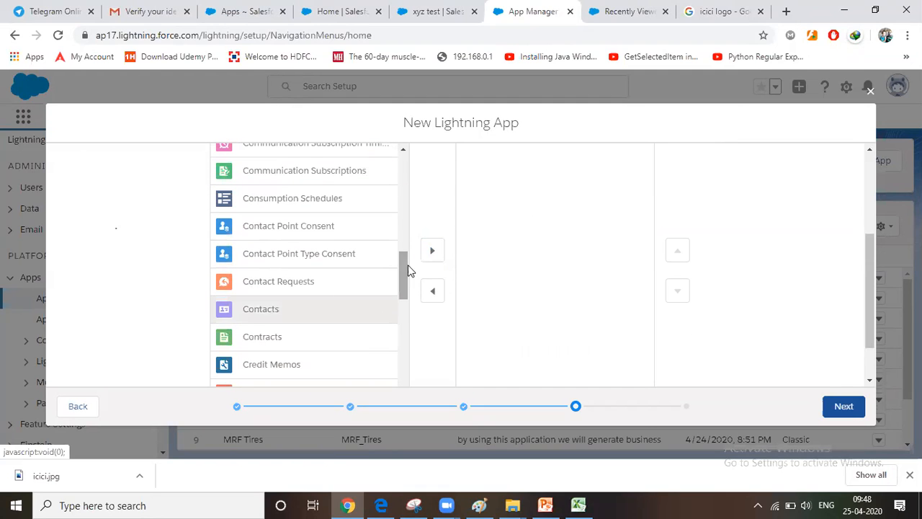
pyautogui.click(432, 250)
# Add Leads to the app's selected navigation items and continue to the user profiles
pyautogui.scroll(-4, 323, 314)
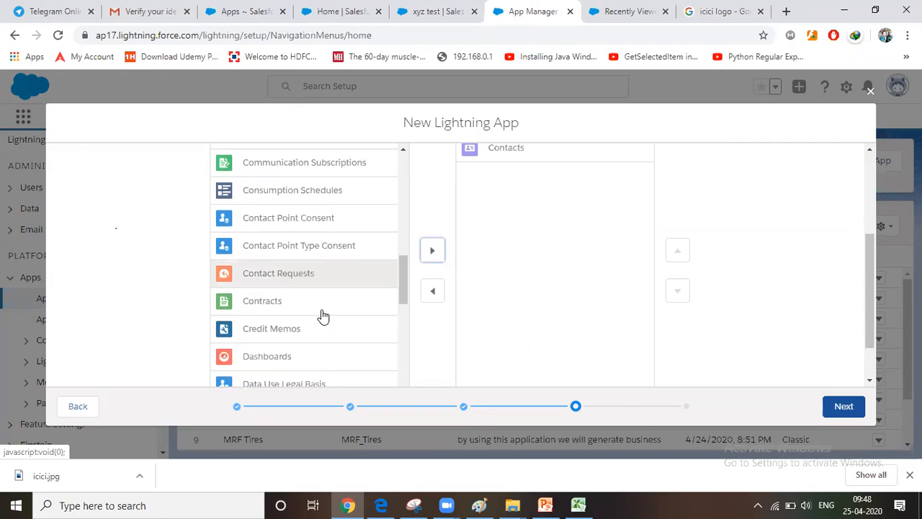
pyautogui.scroll(-3, 322, 316)
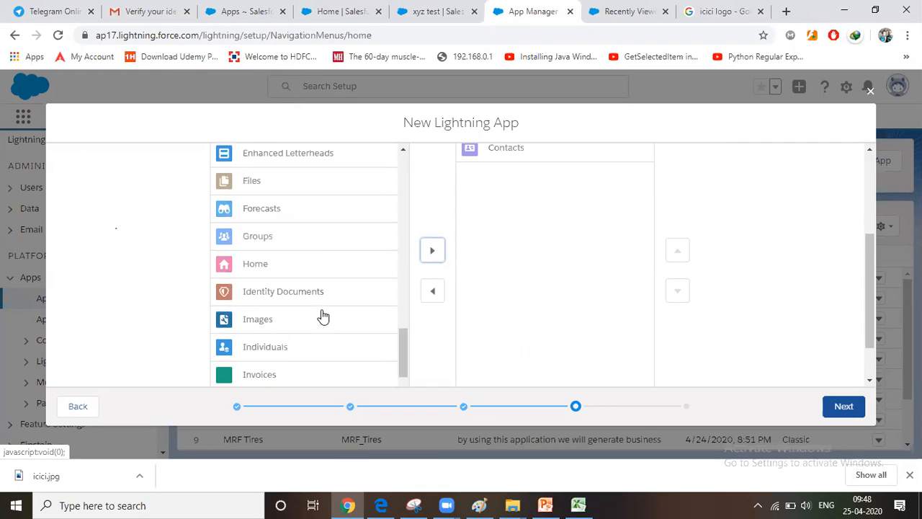
pyautogui.scroll(-4, 322, 317)
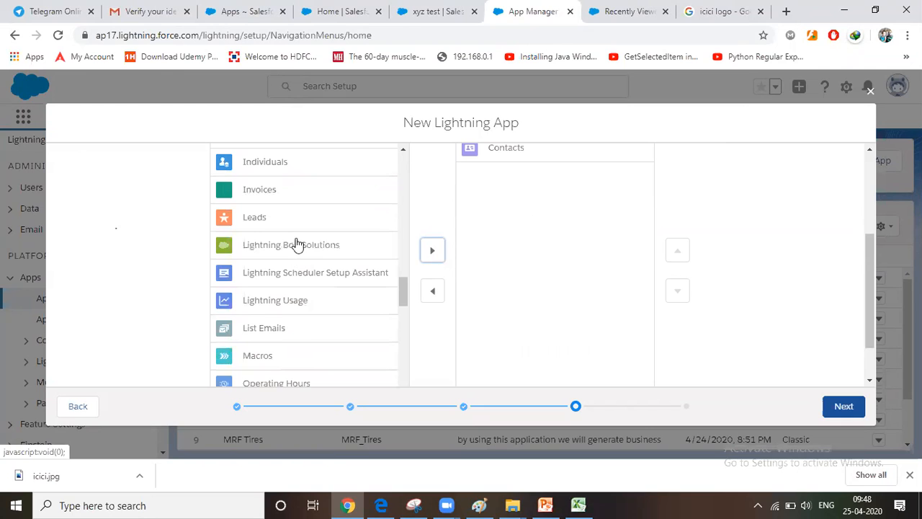
pyautogui.click(295, 216)
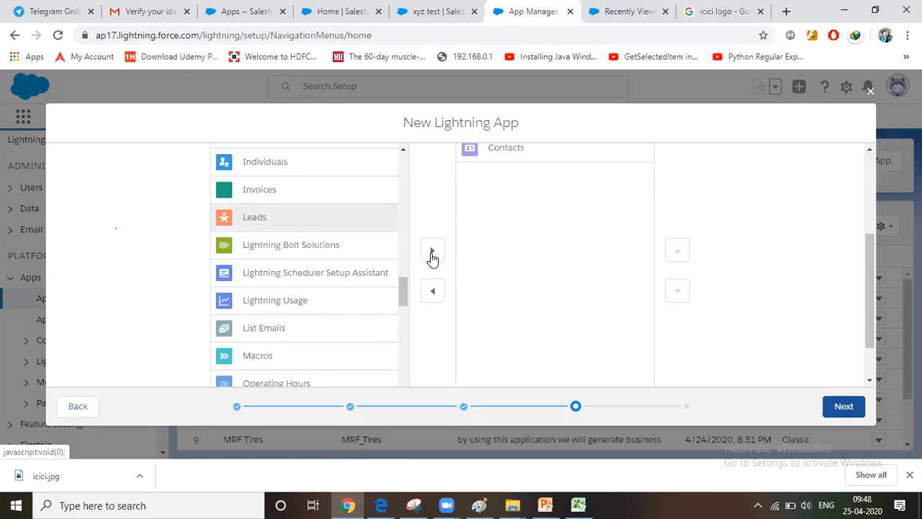
pyautogui.click(436, 251)
pyautogui.scroll(3, 706, 230)
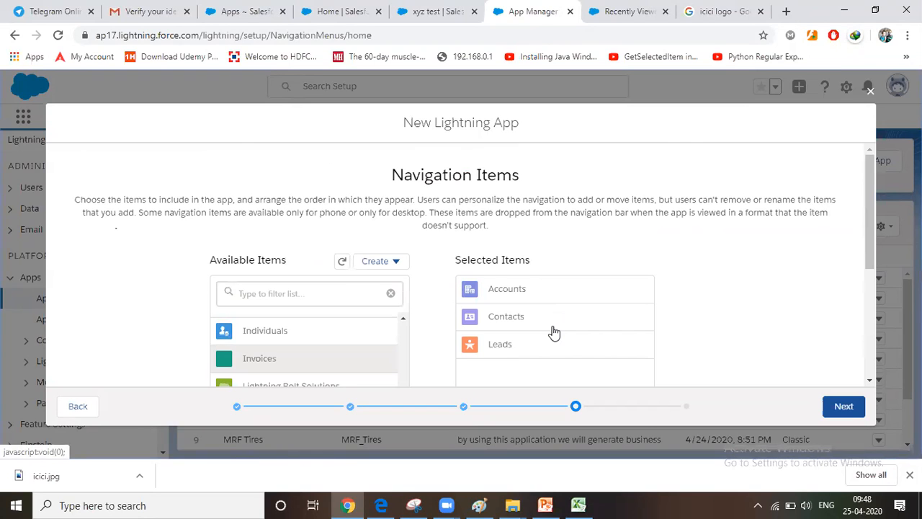
pyautogui.scroll(-5, 655, 317)
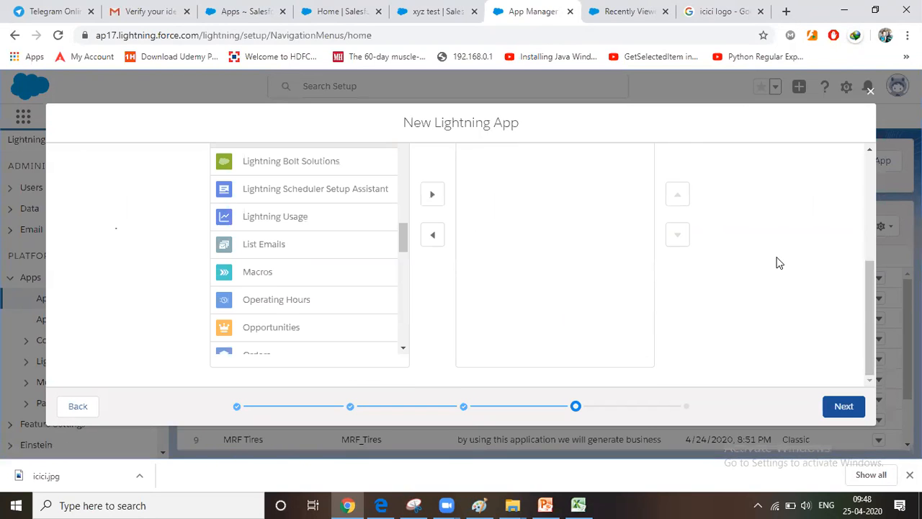
pyautogui.click(844, 408)
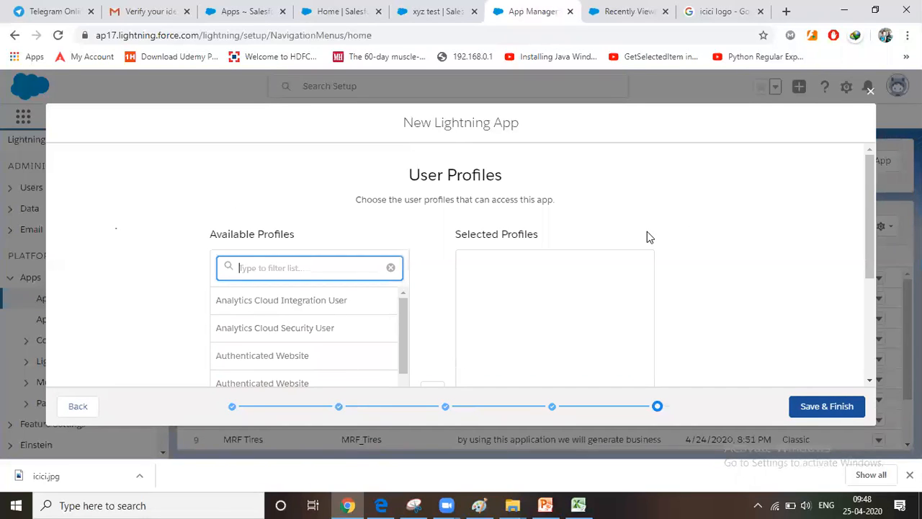
# Give all available user profiles, from Analytics Cloud Integration User to System Administrator, access to the app
pyautogui.scroll(-3, 435, 273)
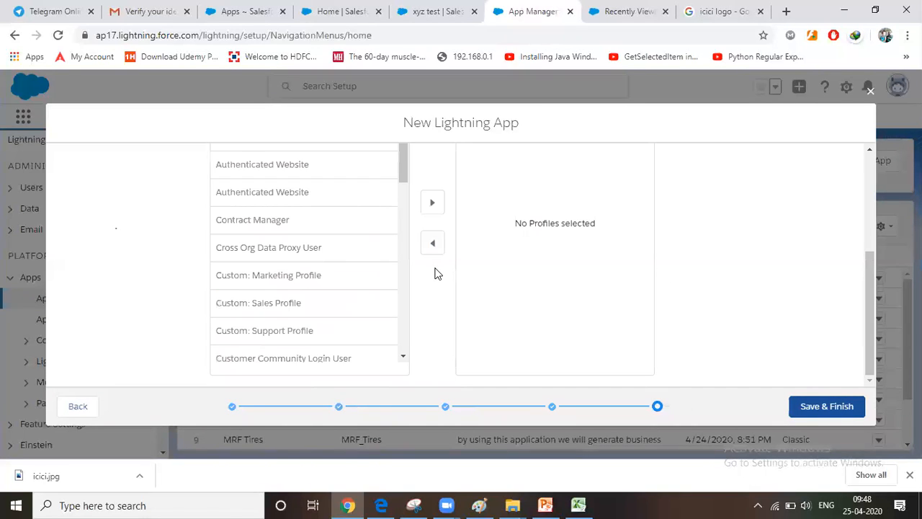
pyautogui.scroll(3, 435, 272)
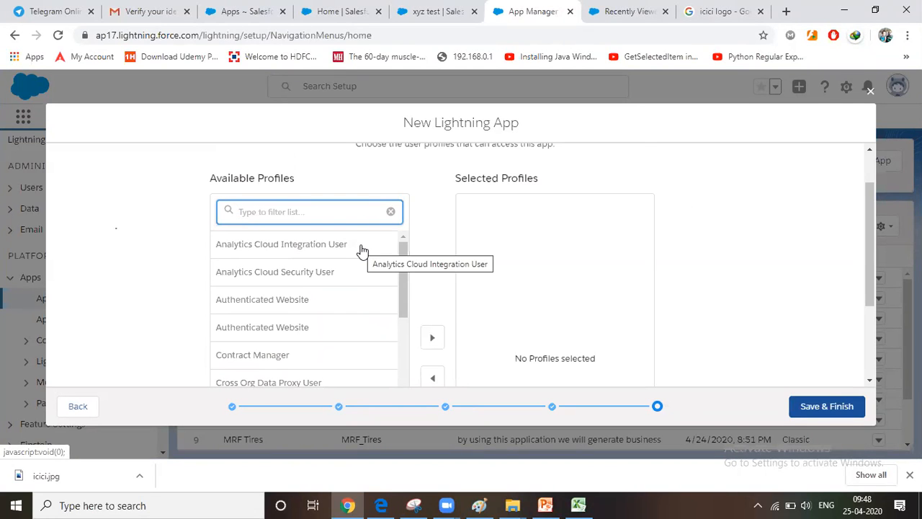
pyautogui.scroll(-1, 363, 250)
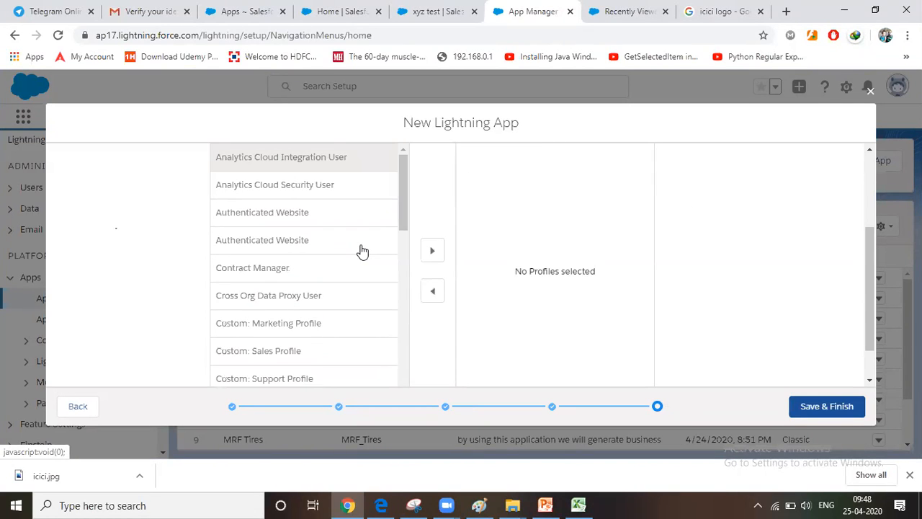
pyautogui.scroll(-6, 362, 250)
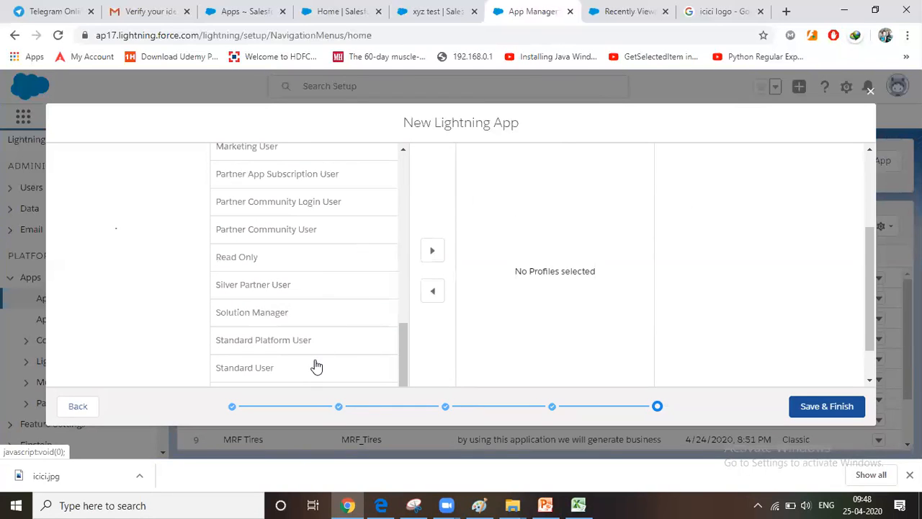
pyautogui.scroll(-1, 338, 360)
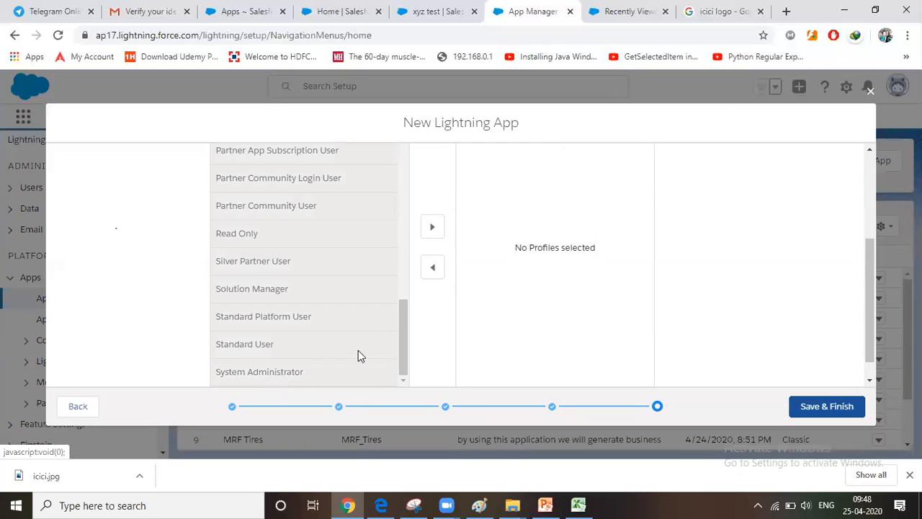
pyautogui.click(432, 229)
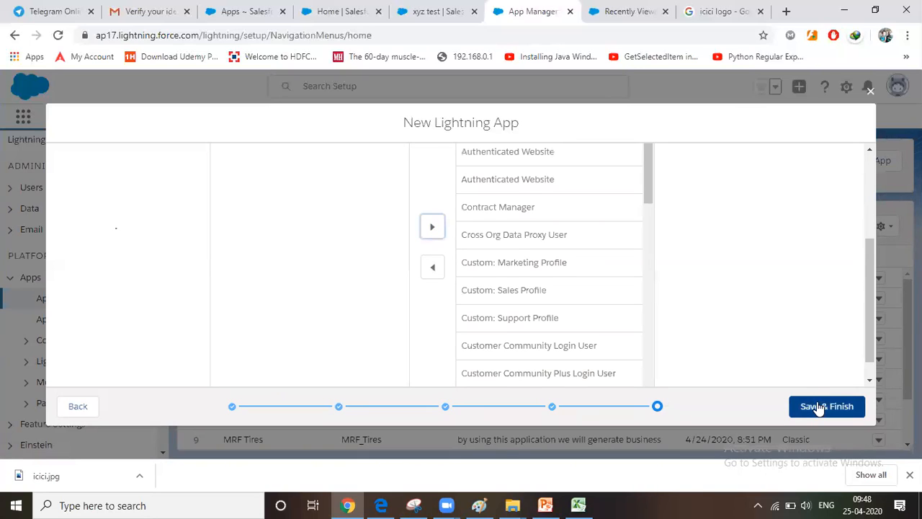
# Save the new Lightning app, search the App Launcher for "ic" and open the ICICI app, dismissing the pinned-list tip
pyautogui.click(818, 408)
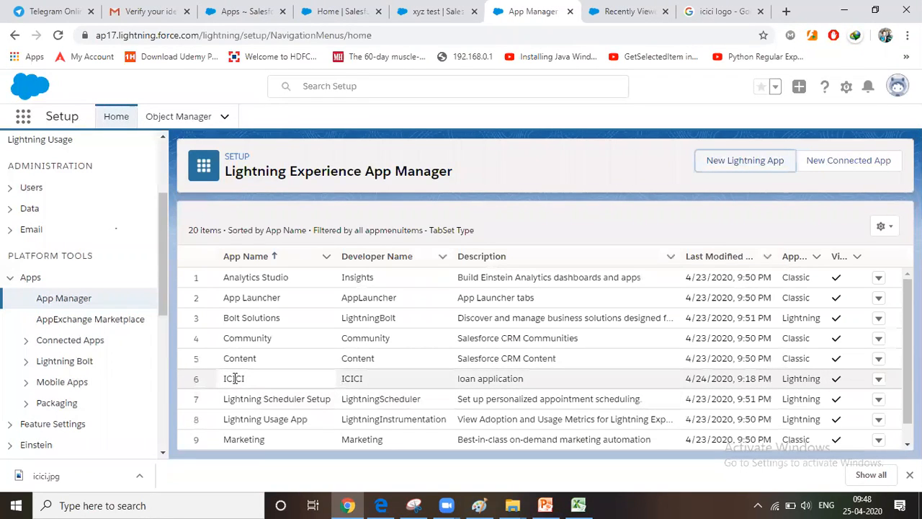
pyautogui.click(24, 115)
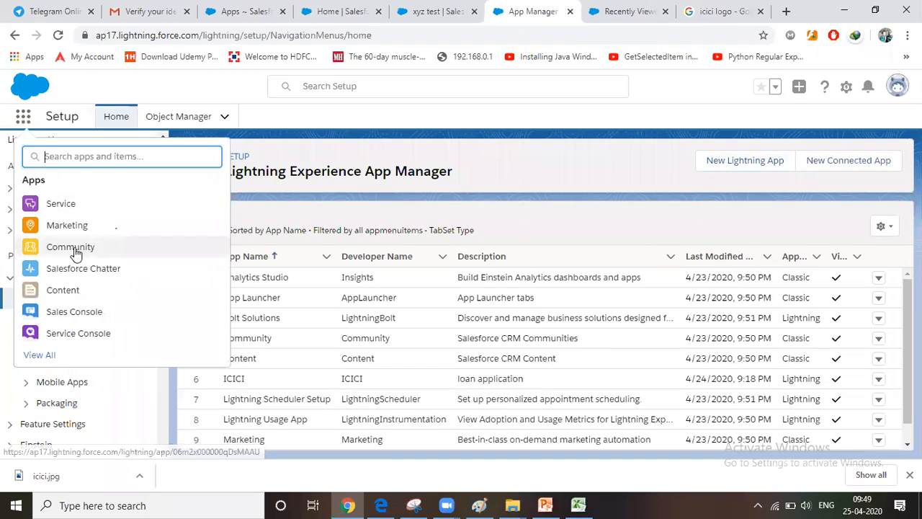
pyautogui.click(81, 160)
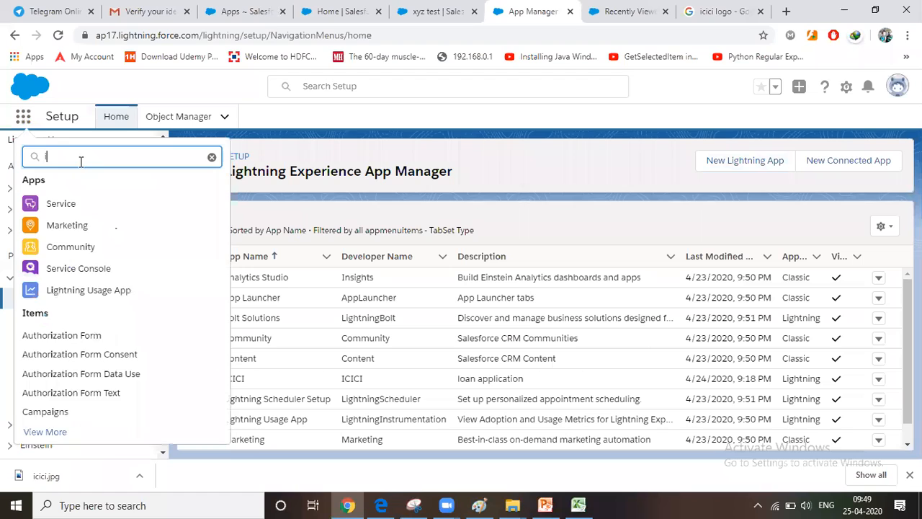
pyautogui.write('ic')
pyautogui.click(57, 247)
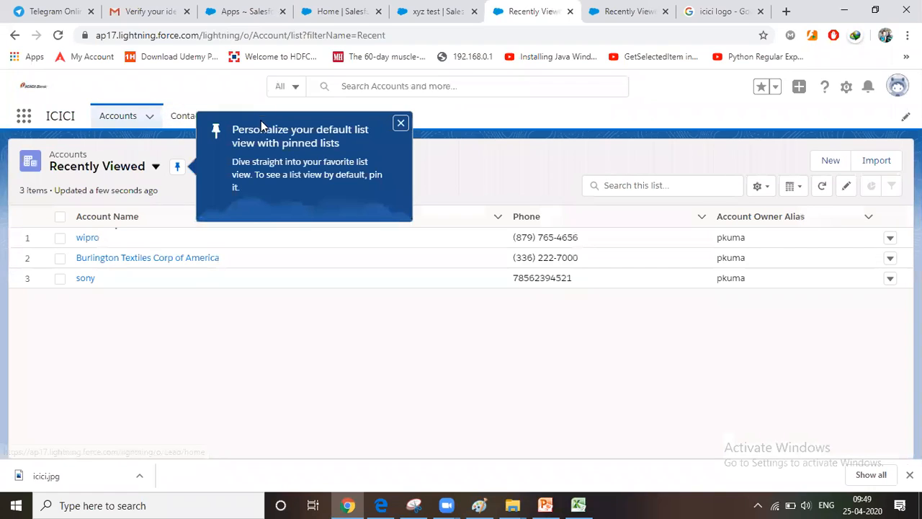
pyautogui.click(401, 123)
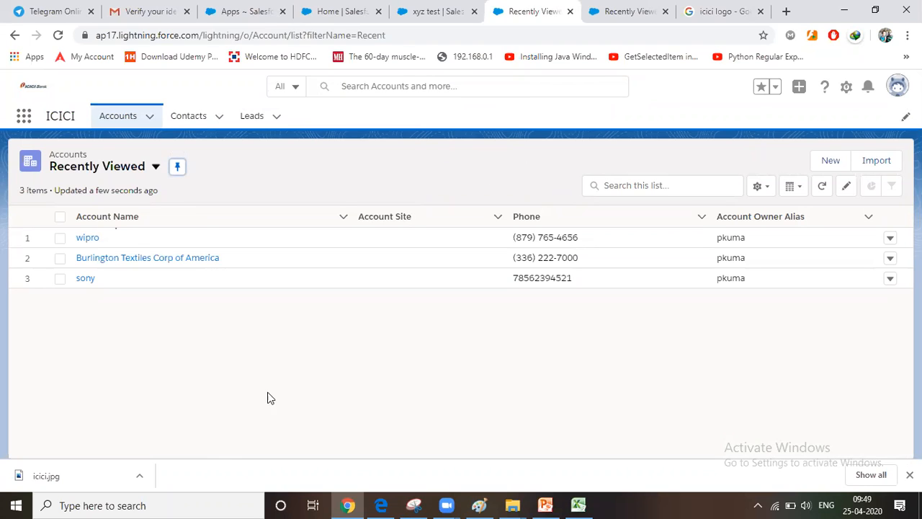
# Close the Communication Subscription Channel Types page and the ICICI logo image search, returning to the ICICI app's accounts
pyautogui.click(325, 14)
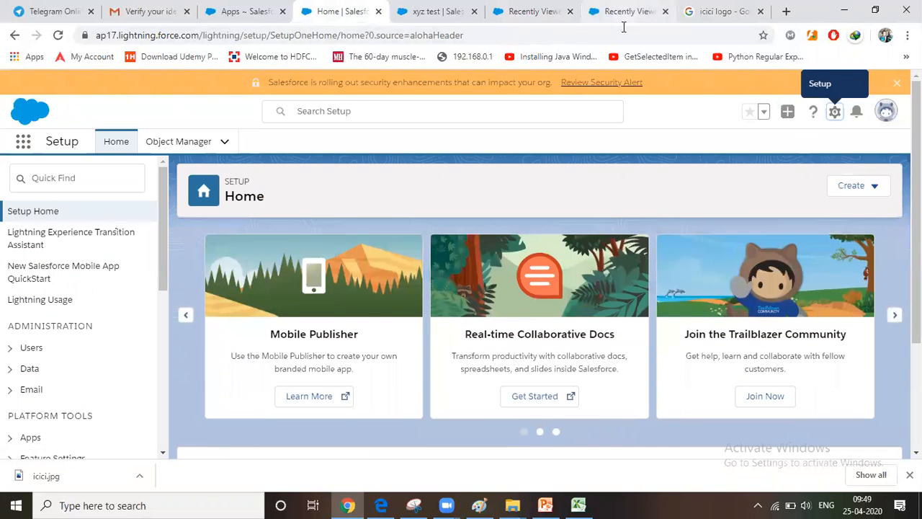
pyautogui.click(626, 12)
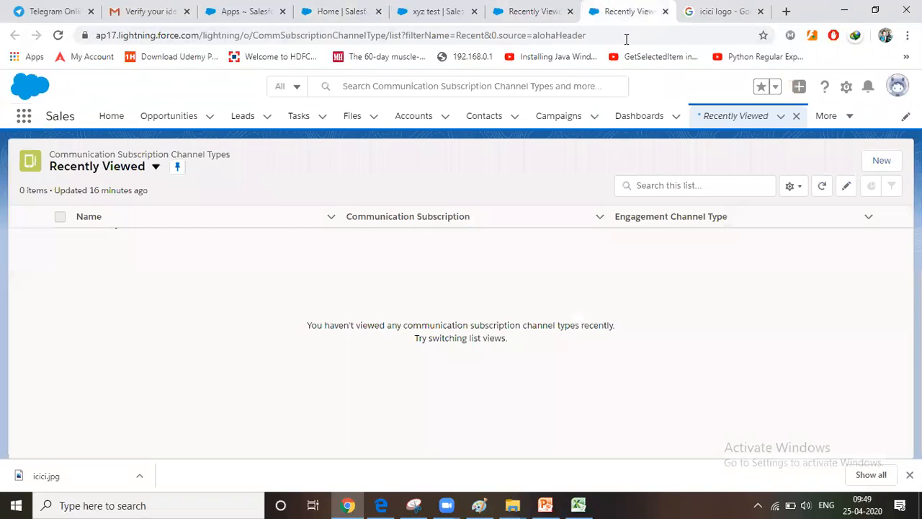
pyautogui.click(665, 11)
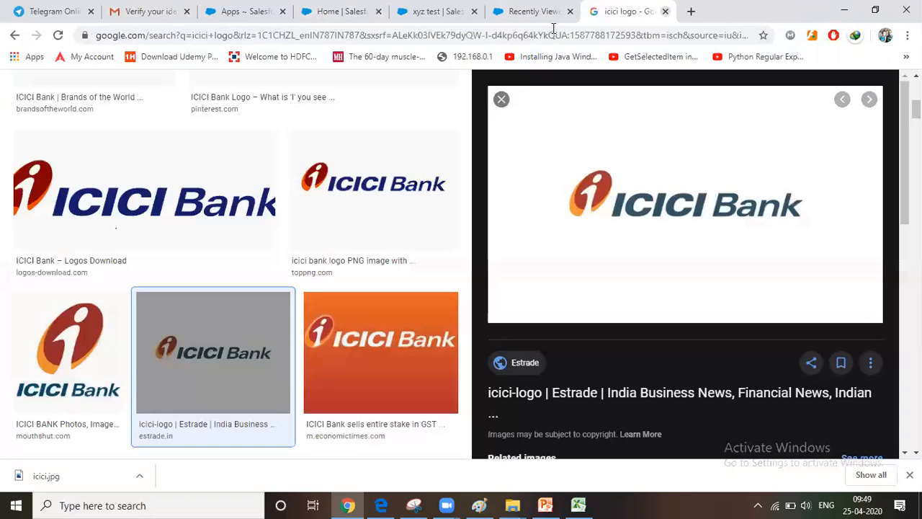
pyautogui.click(665, 11)
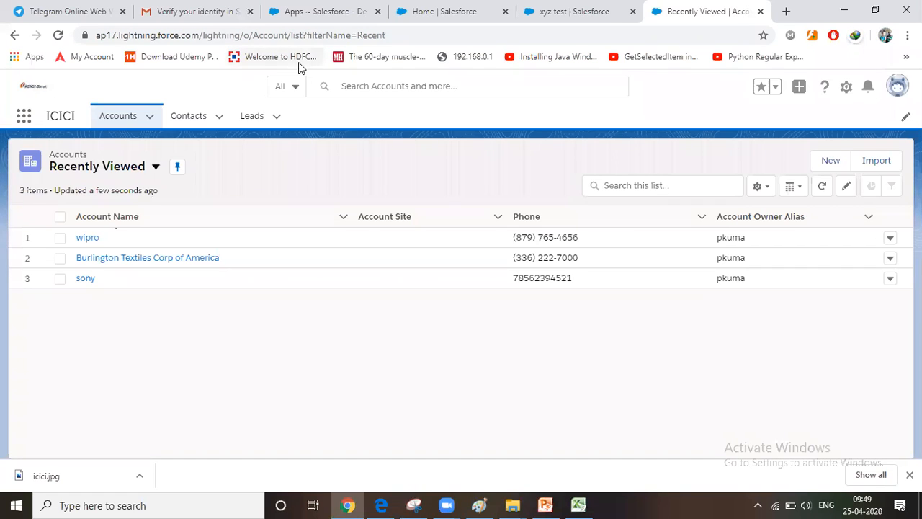
# Switch to Paint to review the task notes, start an empty text box under "service", and return to Chrome
pyautogui.click(482, 504)
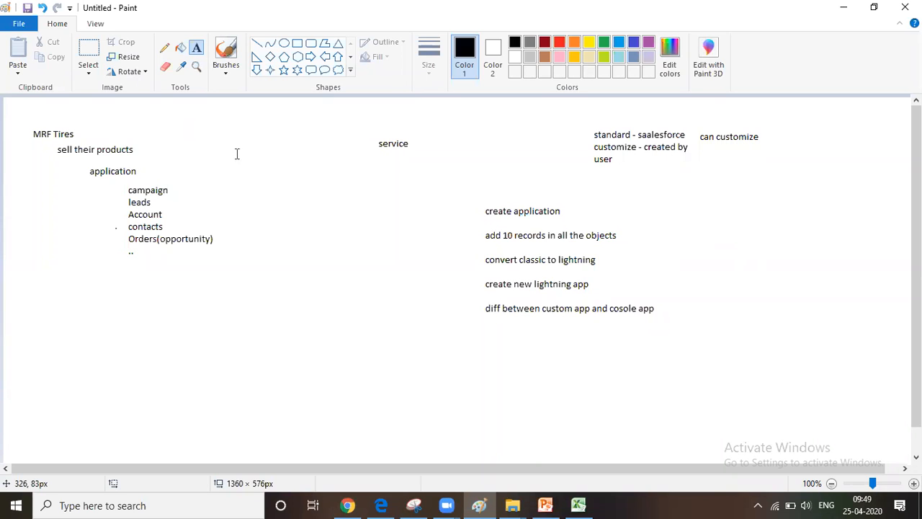
pyautogui.click(400, 153)
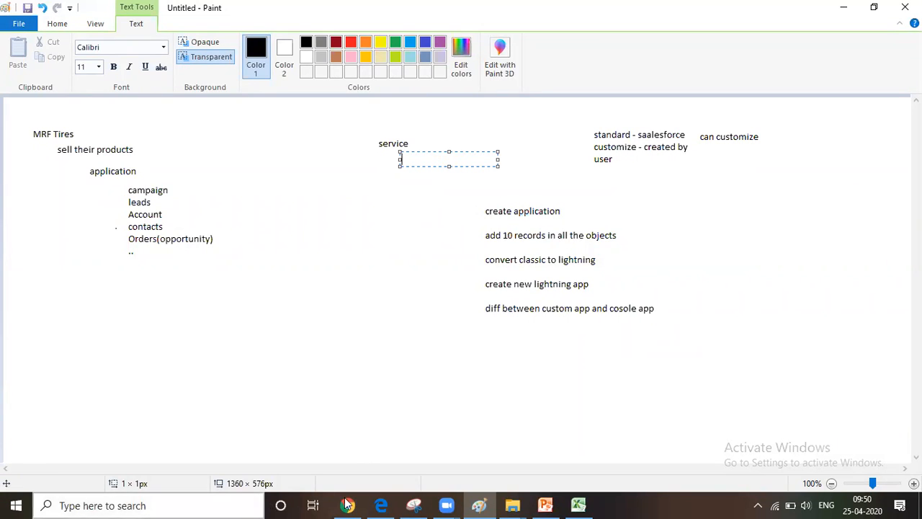
pyautogui.moveTo(350, 505)
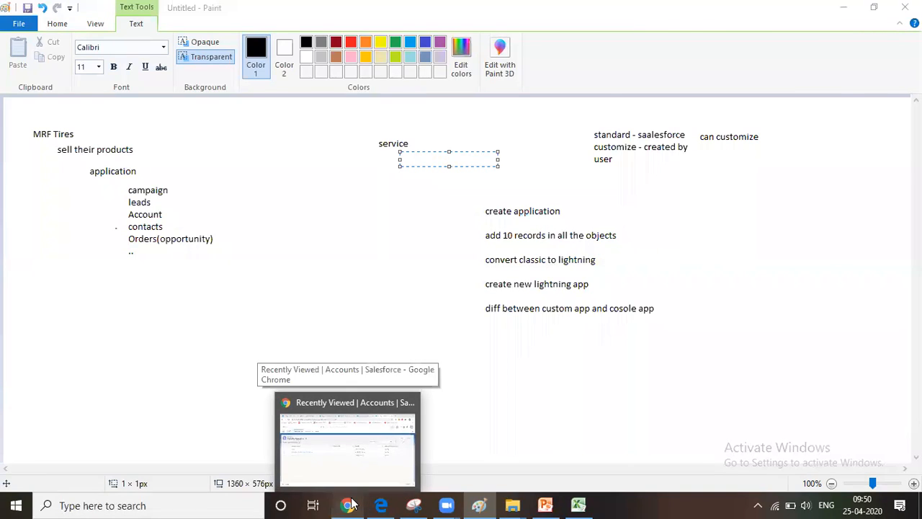
pyautogui.click(335, 476)
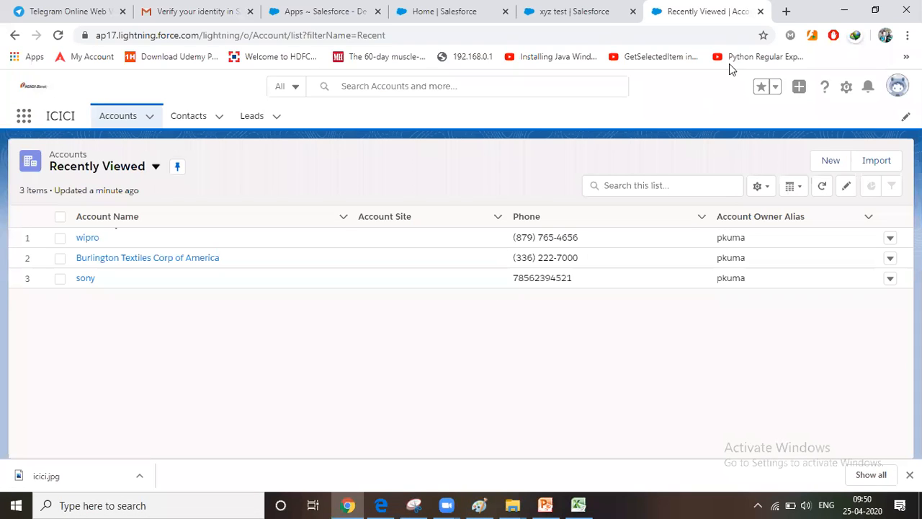
# Close the ICICI app page and every other open page except the Salesforce Classic Apps setup page
pyautogui.click(760, 12)
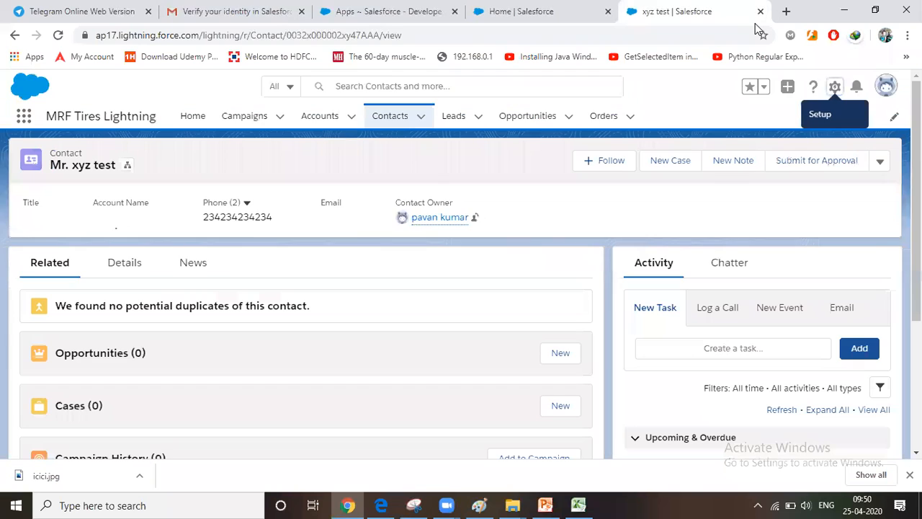
pyautogui.click(396, 24)
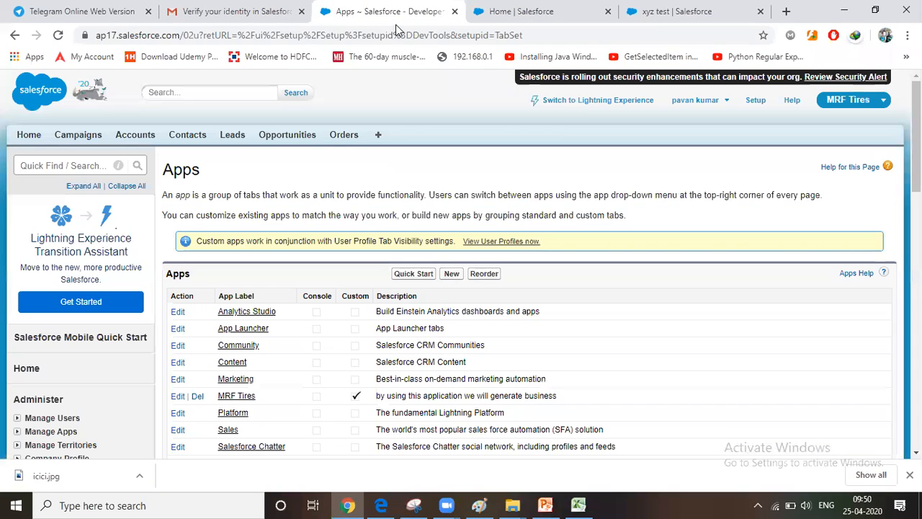
pyautogui.rightClick(346, 12)
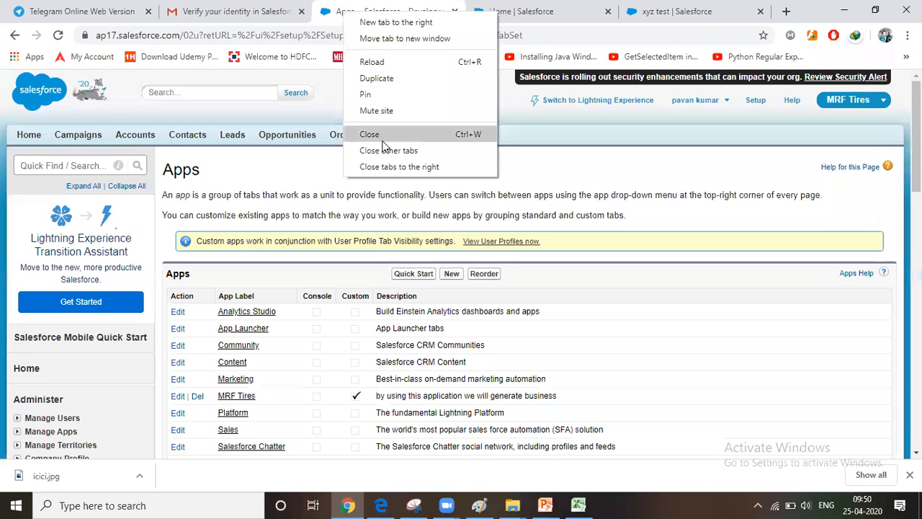
pyautogui.click(384, 152)
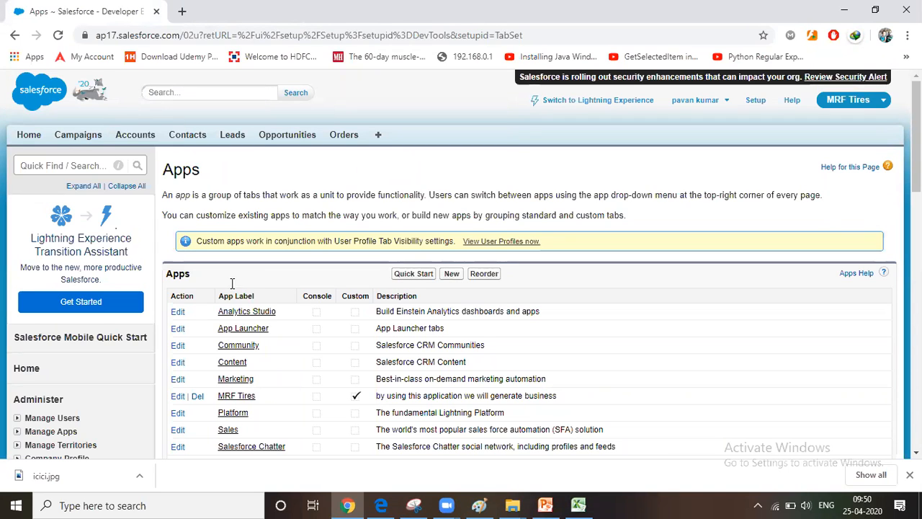
# Switch Salesforce Classic to the Sales app and list its accounts in the New This Week view
pyautogui.click(866, 101)
pyautogui.click(838, 128)
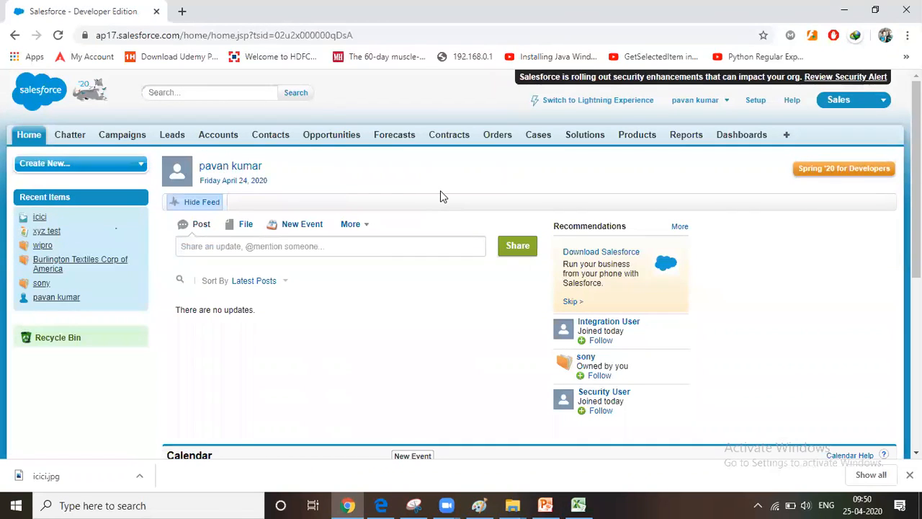
pyautogui.click(221, 138)
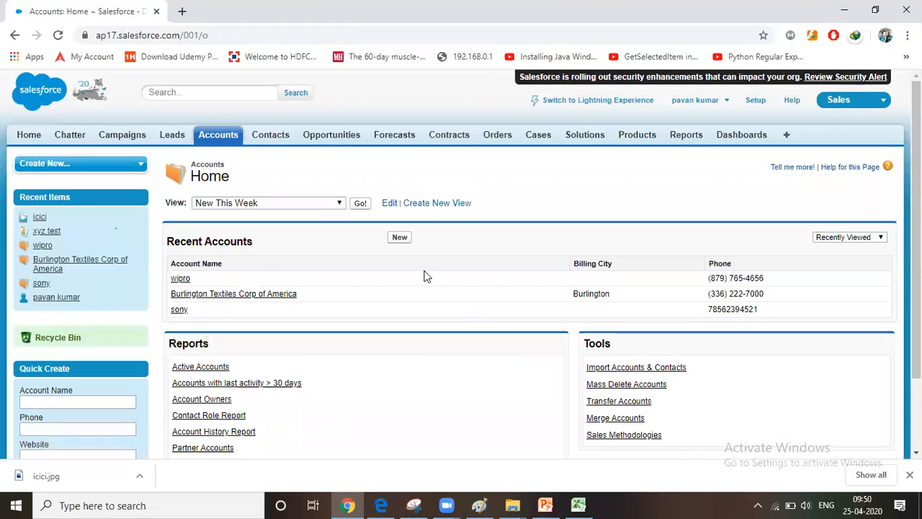
pyautogui.click(361, 204)
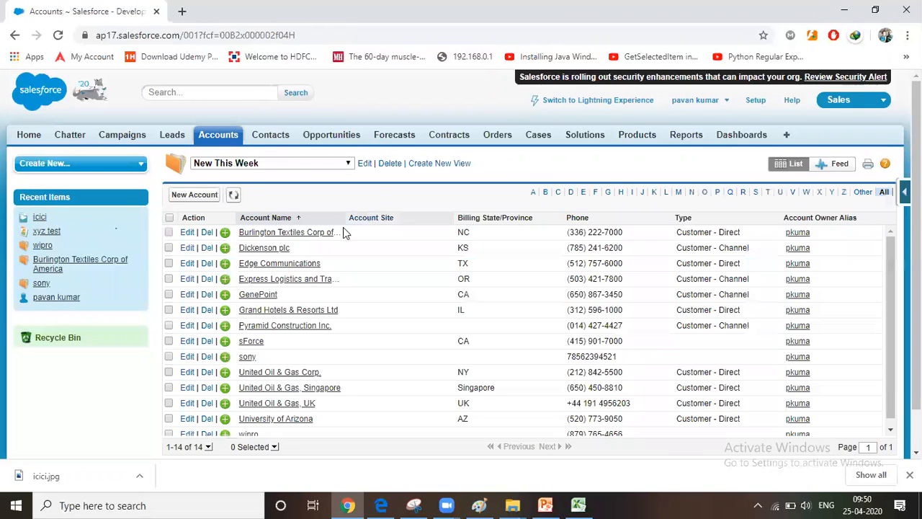
# Open the Burlington Textiles Corp of America account and review its details and related records
pyautogui.click(296, 237)
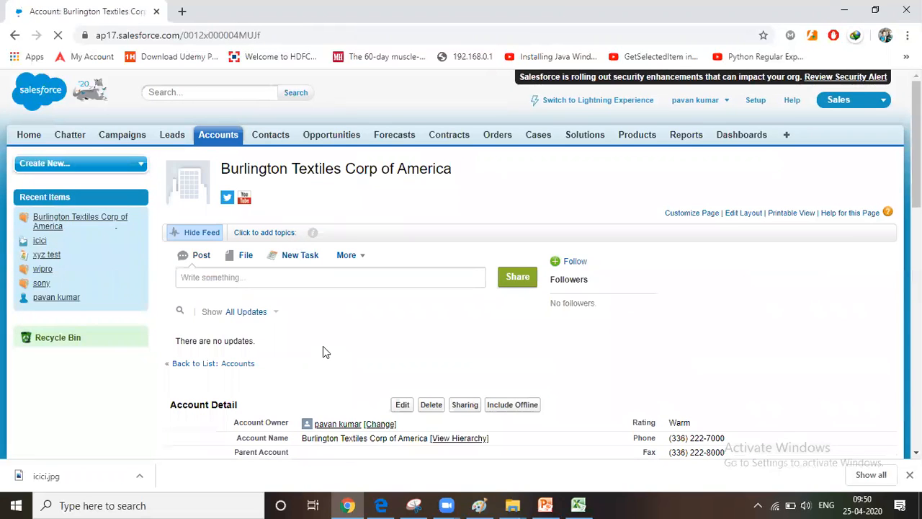
pyautogui.scroll(-3, 322, 346)
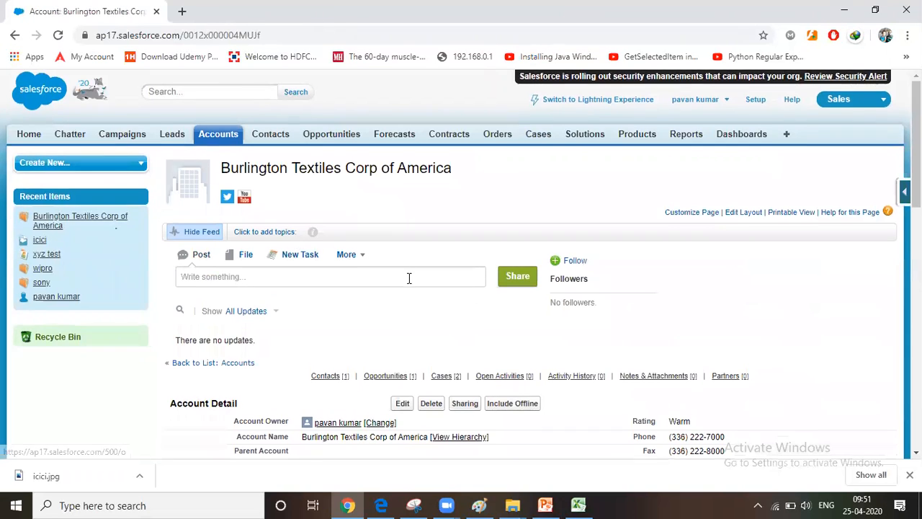
pyautogui.scroll(-5, 407, 276)
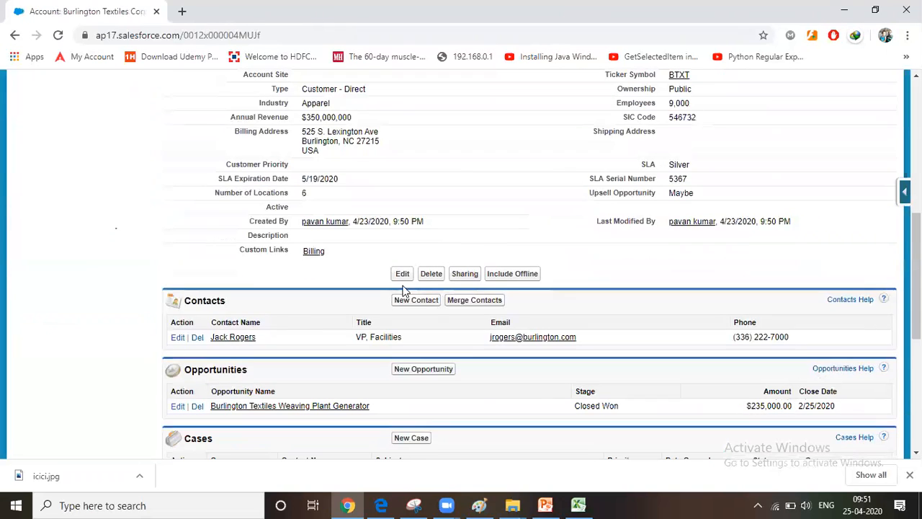
# Open the contact related to the Burlington Textiles account and examine its opportunities, cases and activities
pyautogui.click(240, 340)
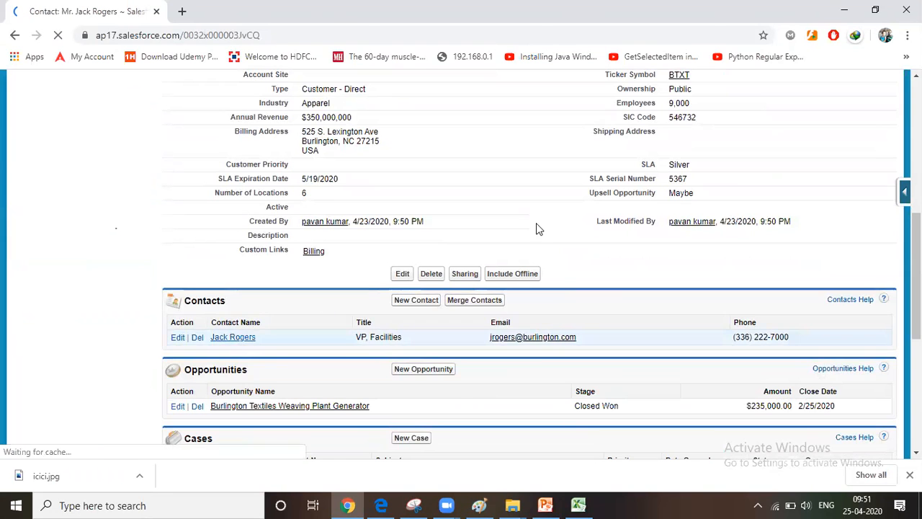
pyautogui.scroll(-10, 395, 315)
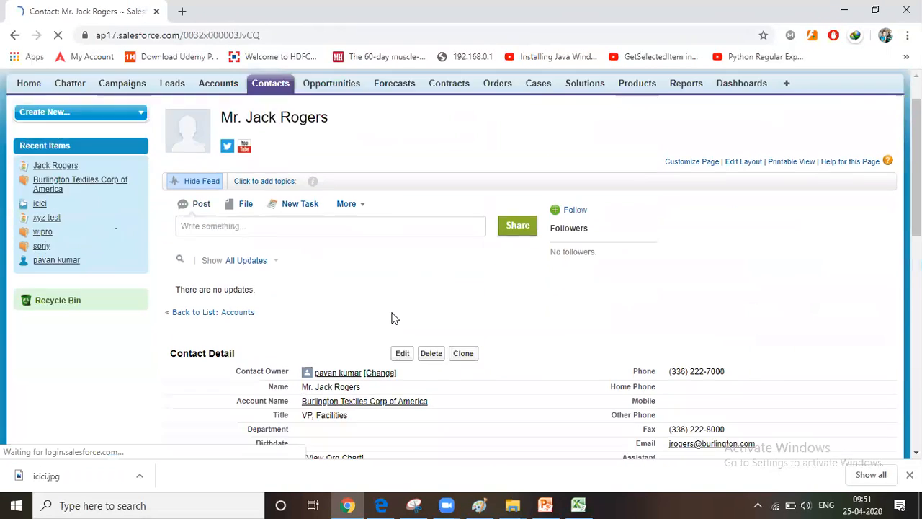
pyautogui.scroll(-1, 393, 315)
pyautogui.scroll(3, 395, 317)
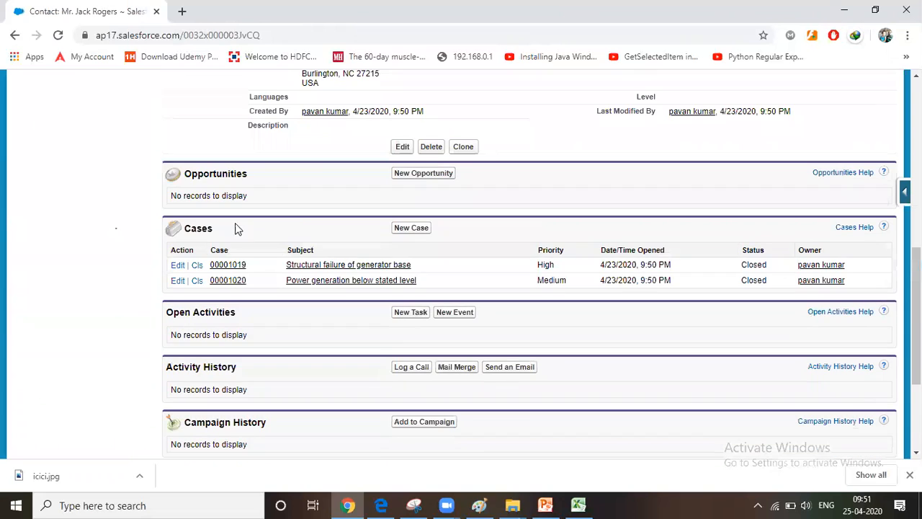
# Open the contact's high-priority "Structural failure of generator base" case and look through its page
pyautogui.click(236, 265)
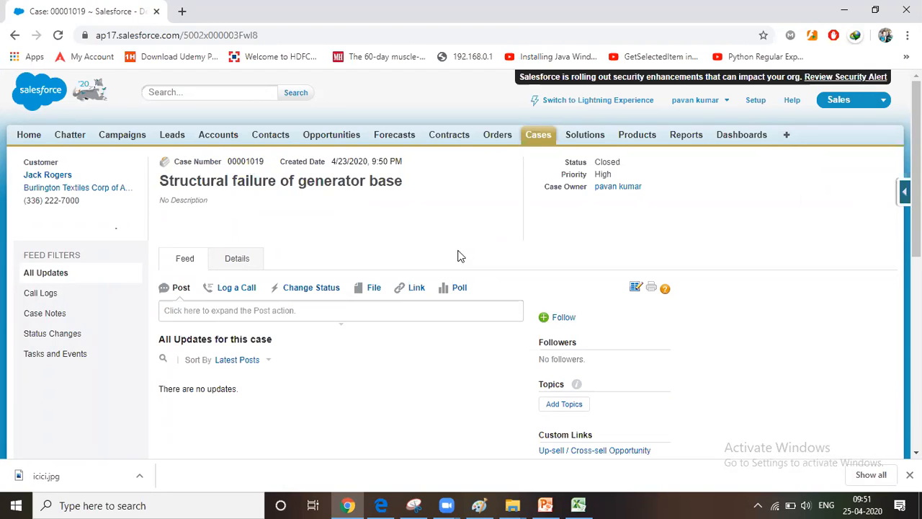
pyautogui.scroll(-5, 463, 240)
pyautogui.scroll(5, 463, 240)
# Compare the Cases and Contacts home pages and reopen the "Structural failure of generator base" case from the recent cases
pyautogui.click(533, 140)
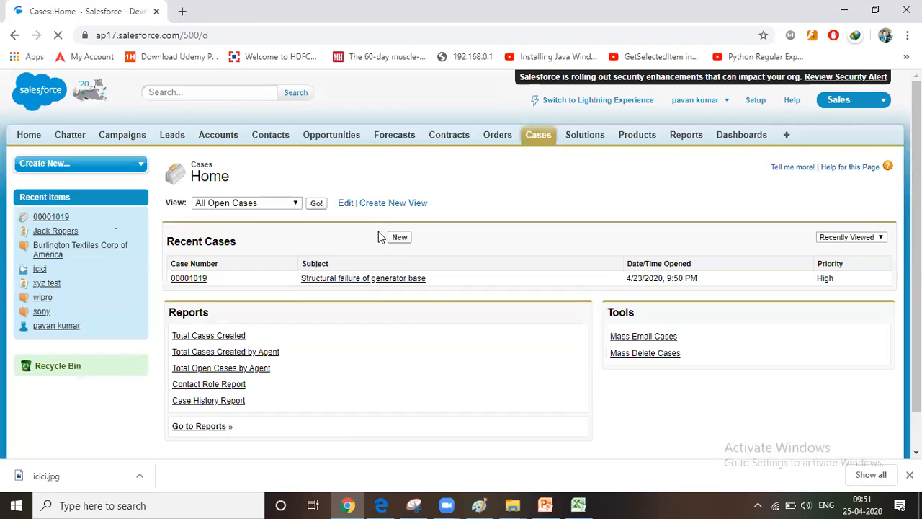
pyautogui.click(271, 142)
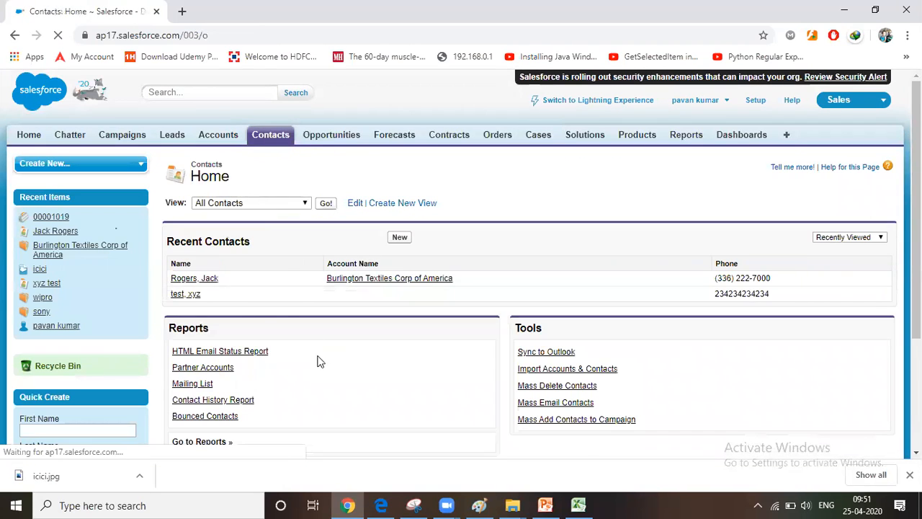
pyautogui.click(533, 140)
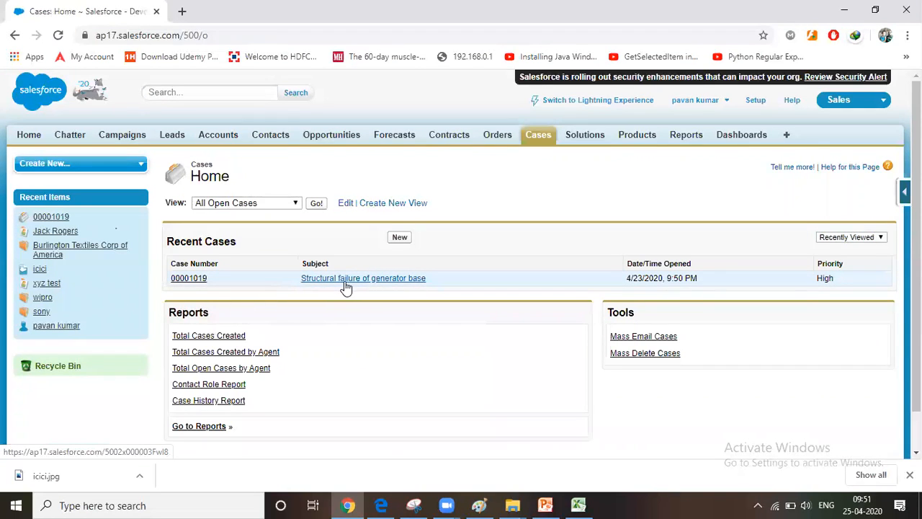
pyautogui.click(355, 281)
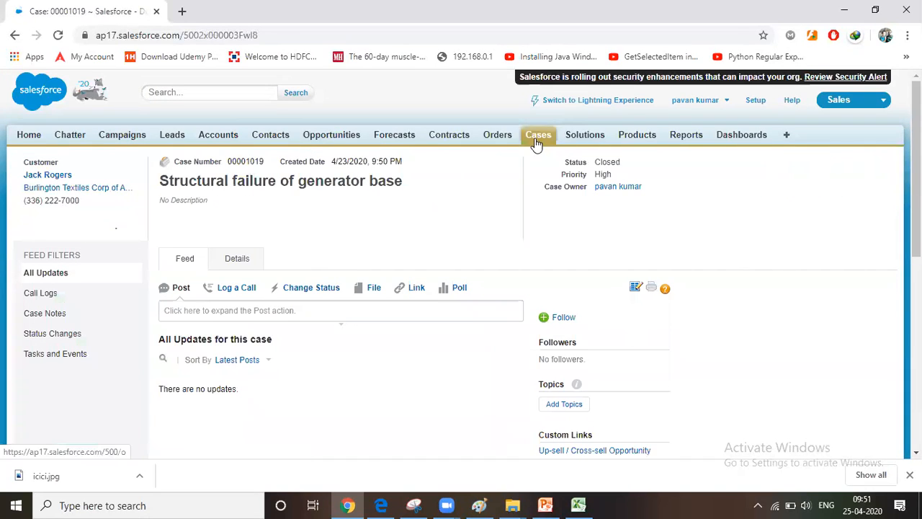
# List the cases in the All Open Cases view and open the one seeking guidance on electrical wiring installation
pyautogui.click(536, 141)
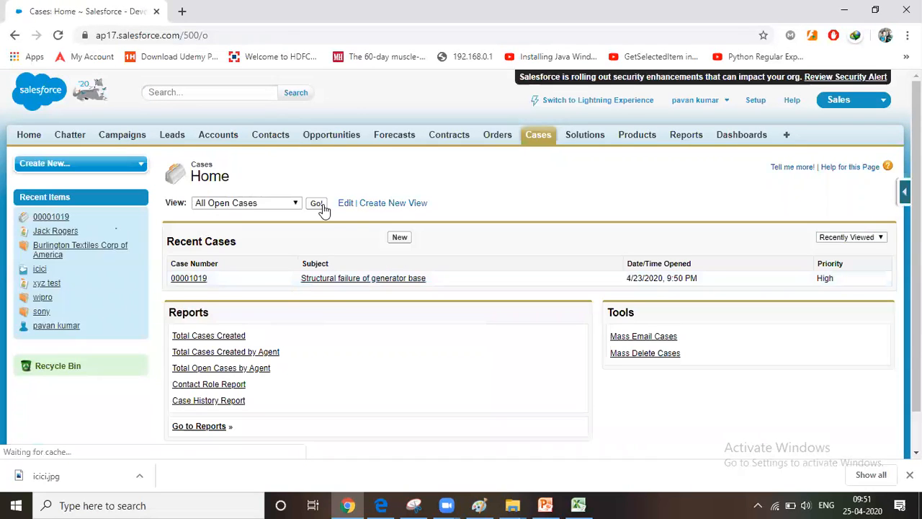
pyautogui.click(317, 204)
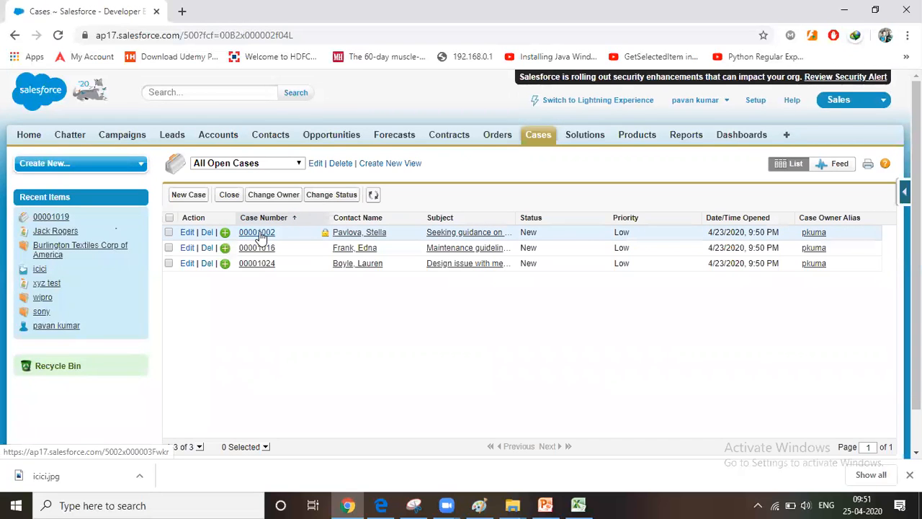
pyautogui.click(259, 231)
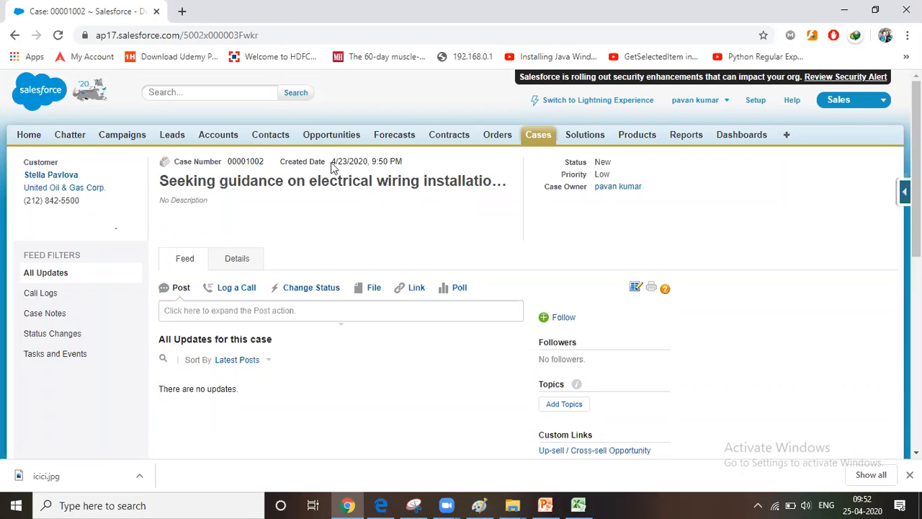
# List all contacts, open the first Grand Hotels & Resorts Ltd contact and view its "Structural breakdown of rotor assembly" case
pyautogui.click(278, 135)
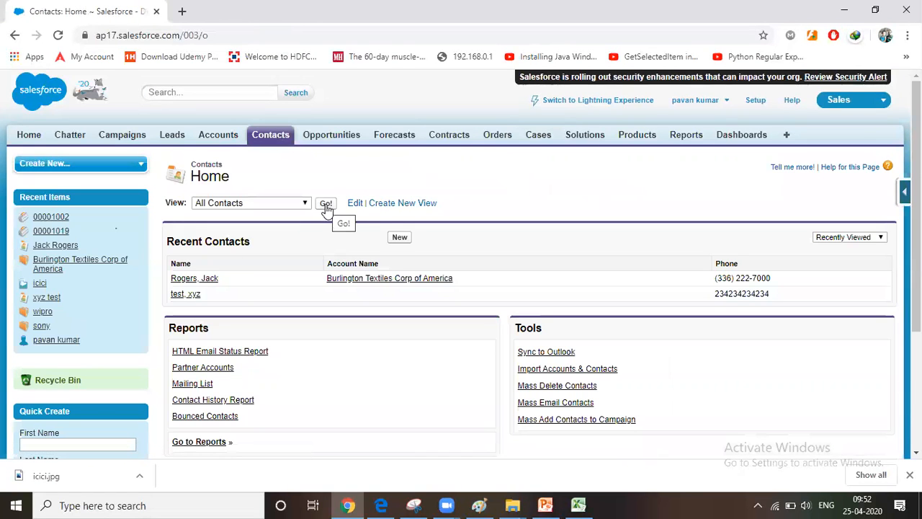
pyautogui.click(326, 206)
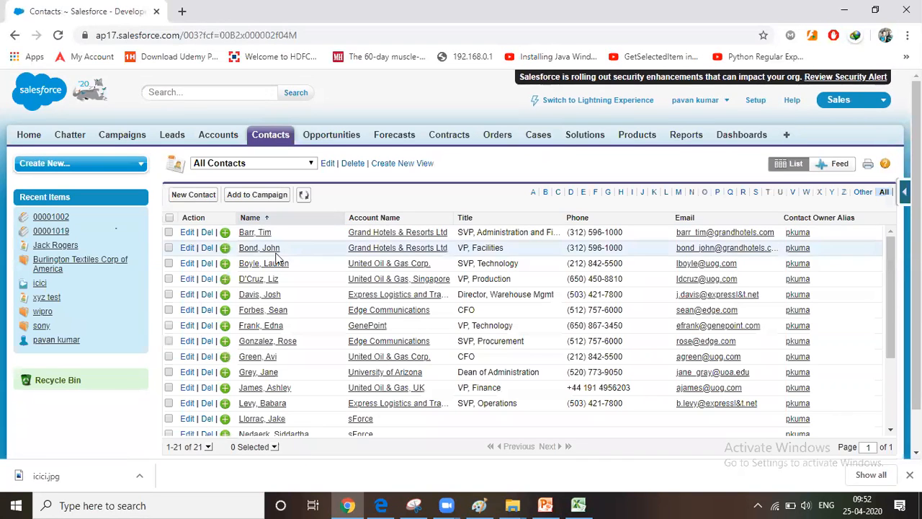
pyautogui.click(250, 233)
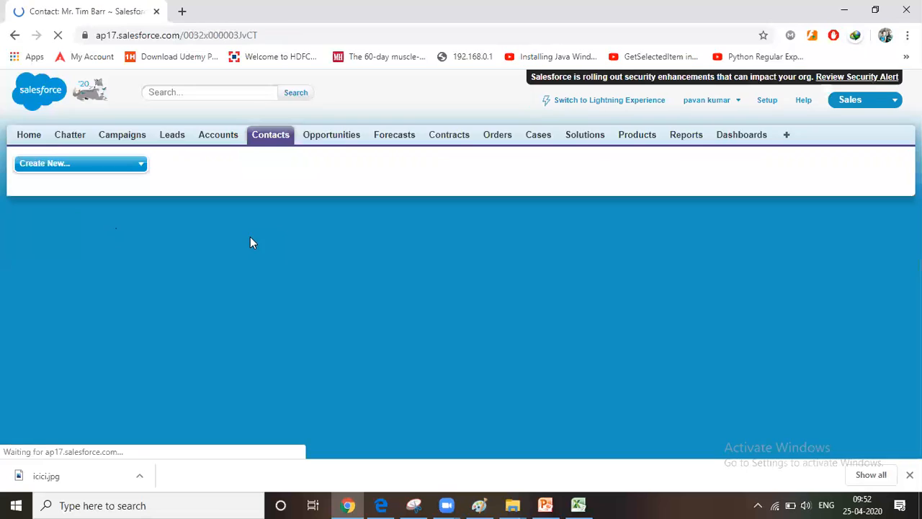
pyautogui.scroll(-5, 323, 286)
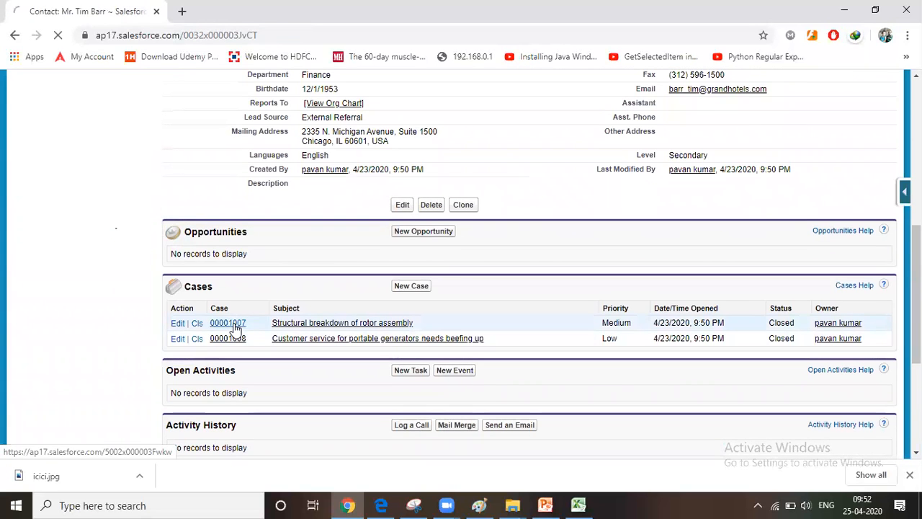
pyautogui.click(234, 324)
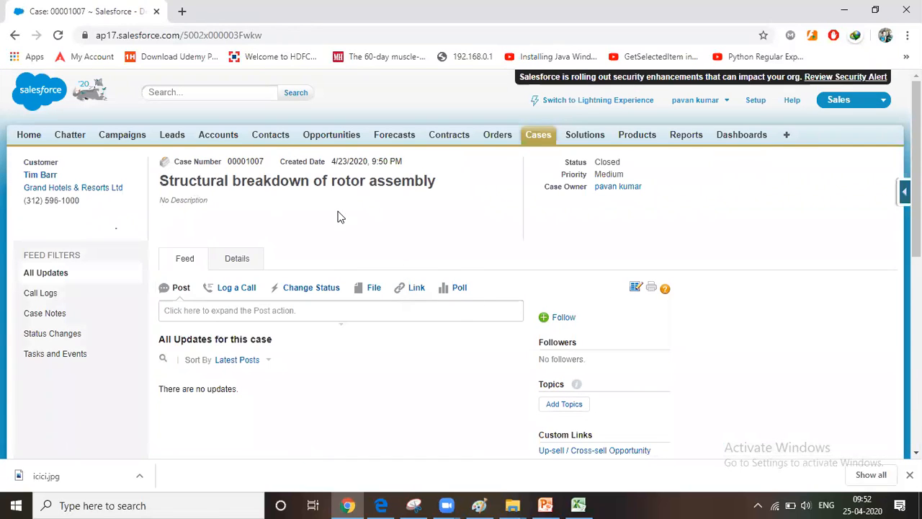
# Return to the All Contacts list and open the Grand Hotels & Resorts Ltd account related to the first contact
pyautogui.click(280, 136)
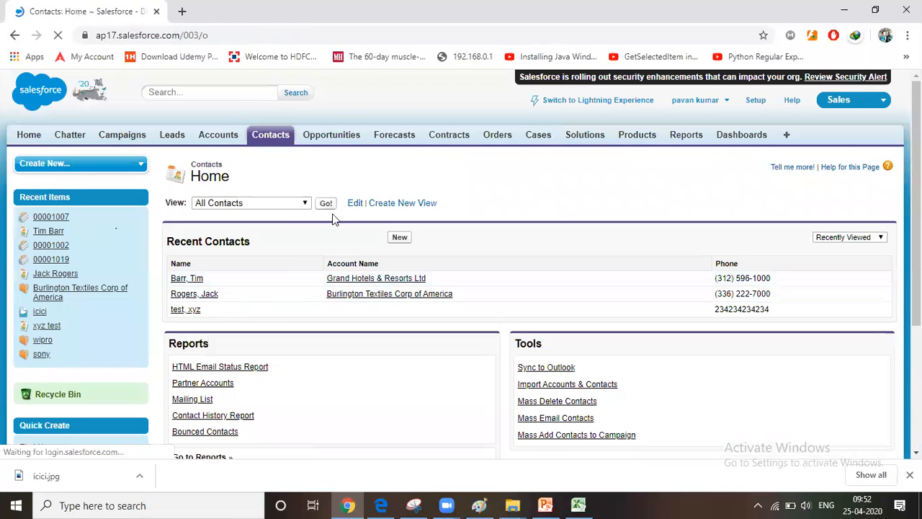
pyautogui.click(330, 204)
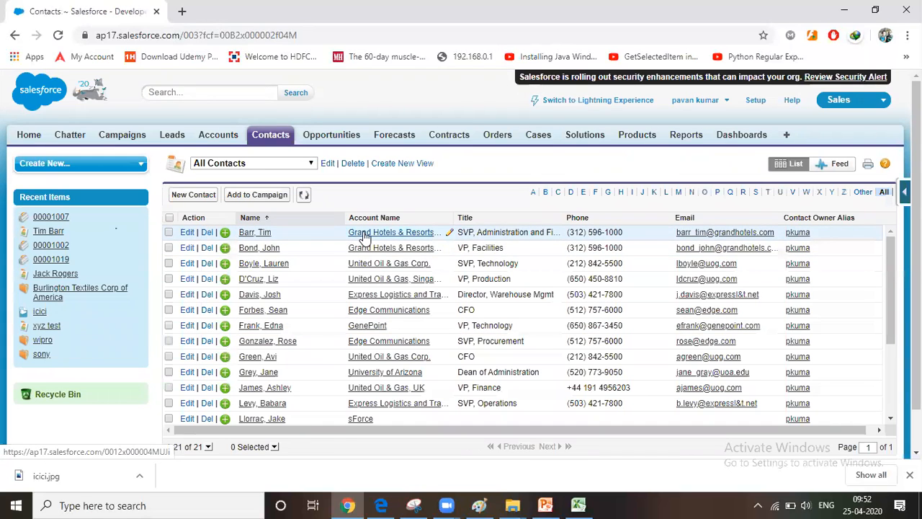
pyautogui.click(360, 232)
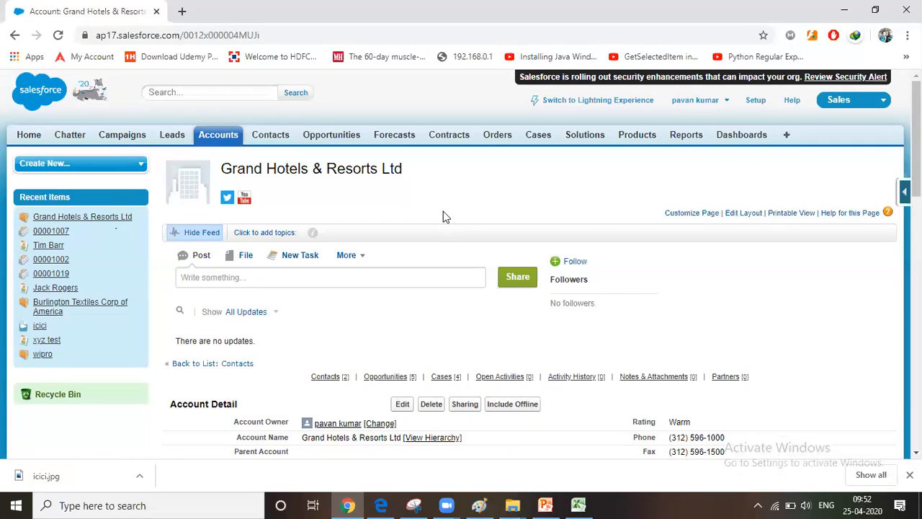
# Open the Apps page in Setup and begin a new app of type Console
pyautogui.click(754, 102)
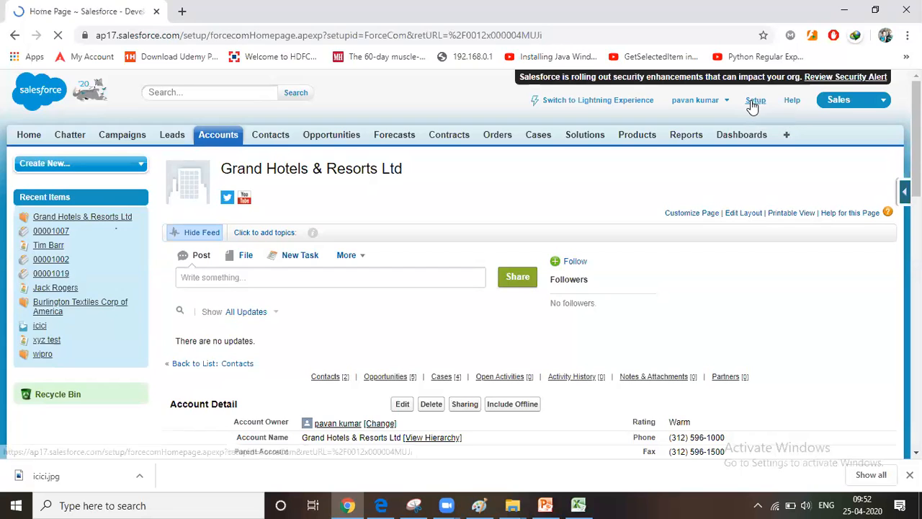
pyautogui.scroll(-5, 72, 402)
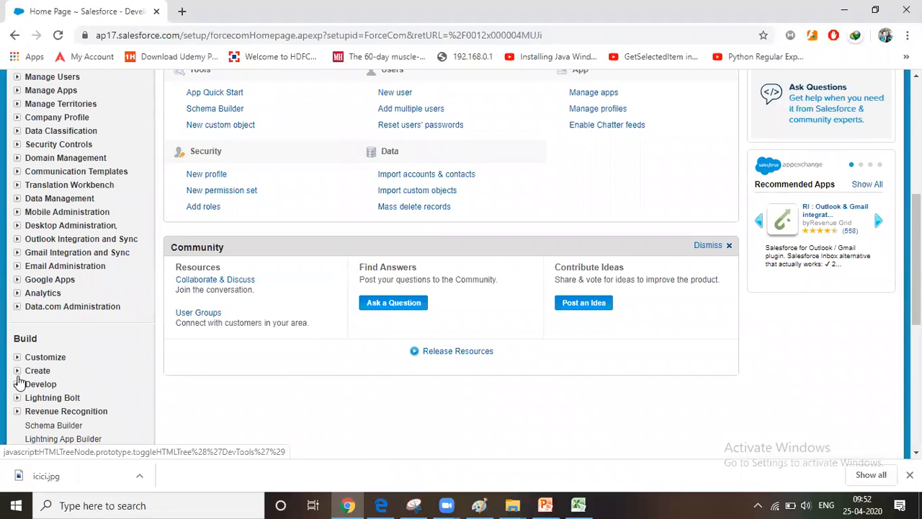
pyautogui.click(17, 371)
pyautogui.click(45, 385)
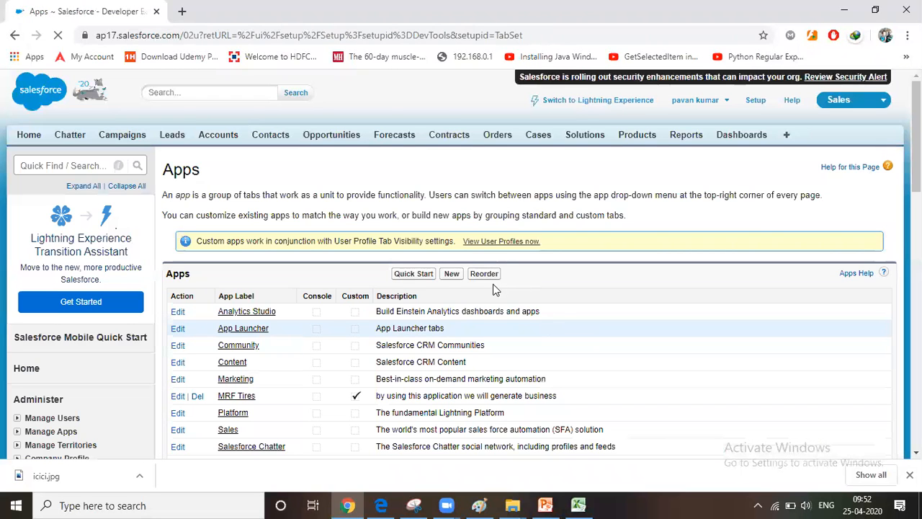
pyautogui.click(451, 273)
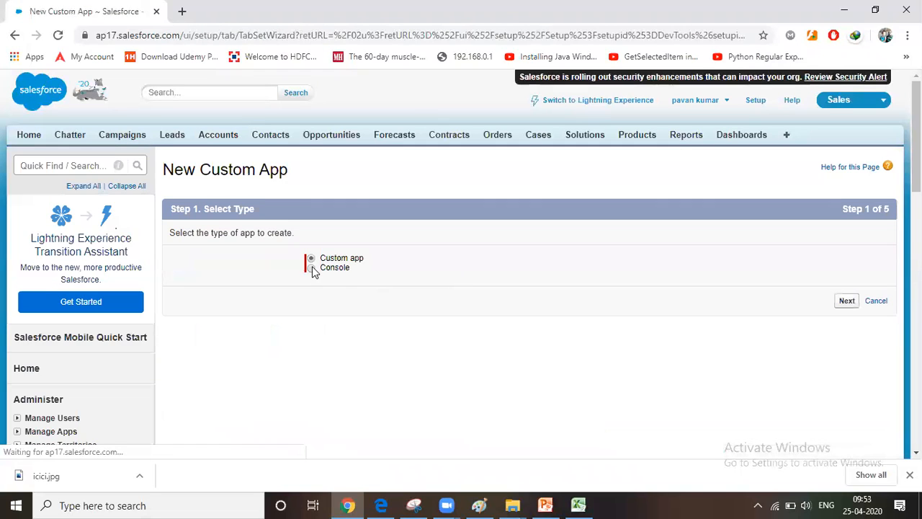
pyautogui.click(311, 268)
pyautogui.click(845, 300)
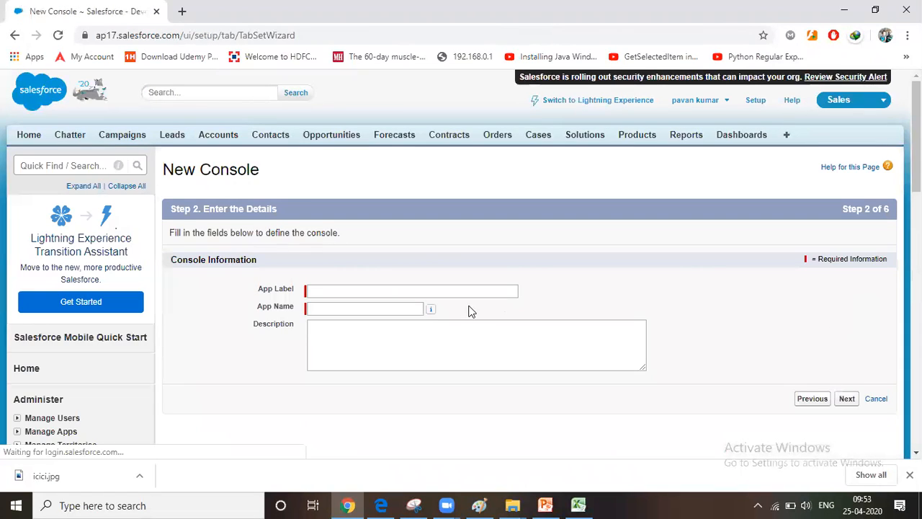
# Label the console "Ally wheels" with the app name Ally_wheels, leave the description empty and keep the default logo
pyautogui.click(433, 291)
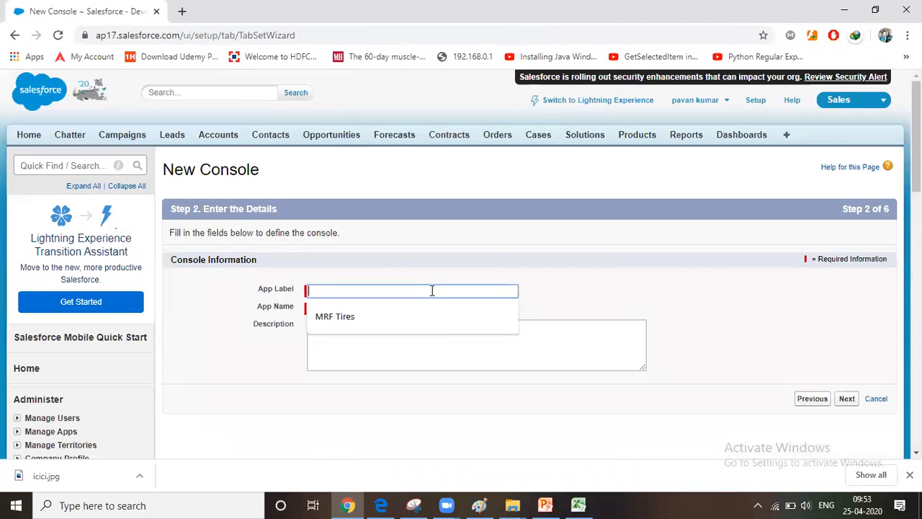
pyautogui.press('Down')
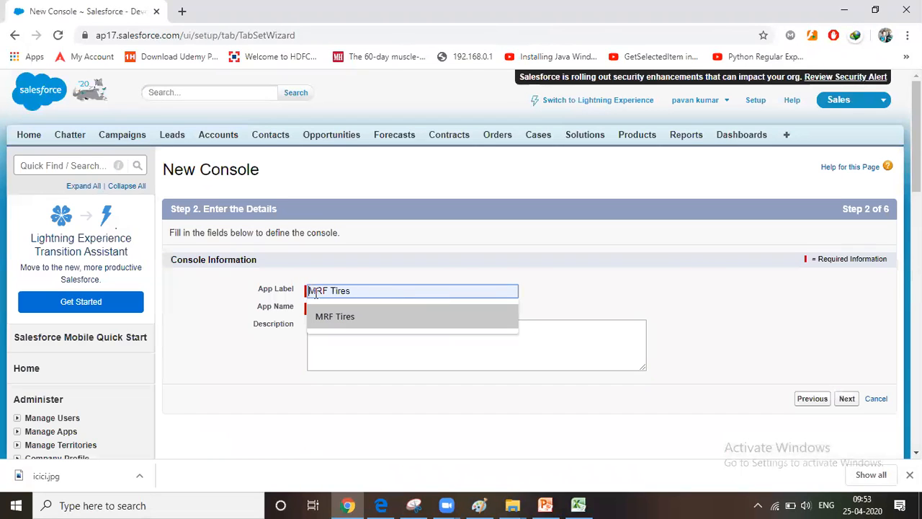
pyautogui.click(358, 282)
pyautogui.click(364, 291)
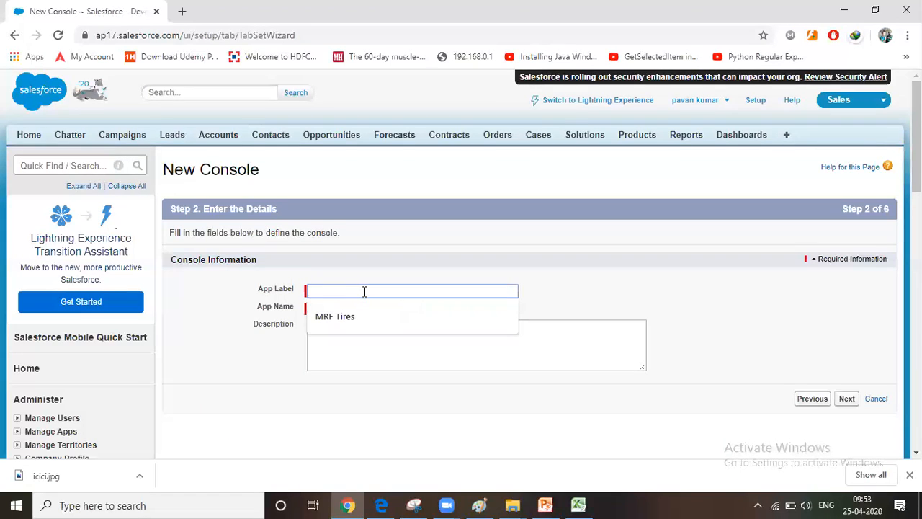
pyautogui.write('Ally wheels')
pyautogui.press('Tab')
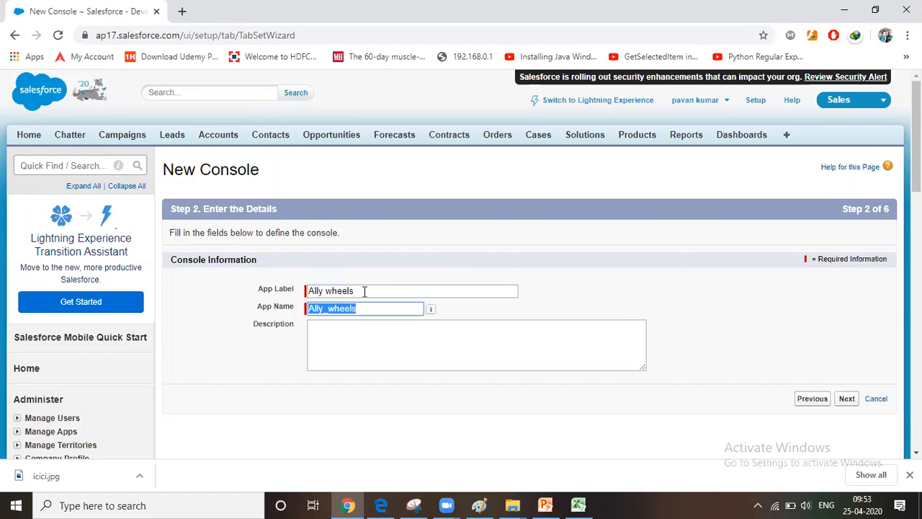
pyautogui.press('Tab')
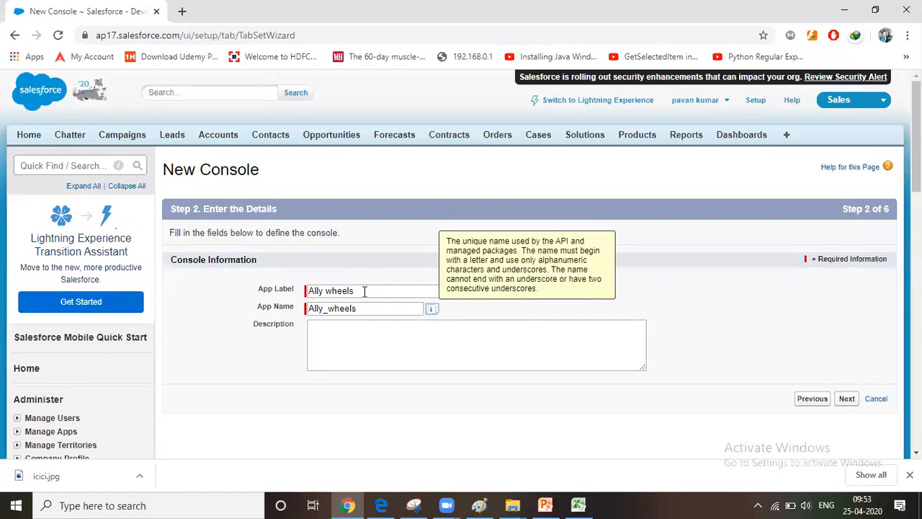
pyautogui.click(847, 400)
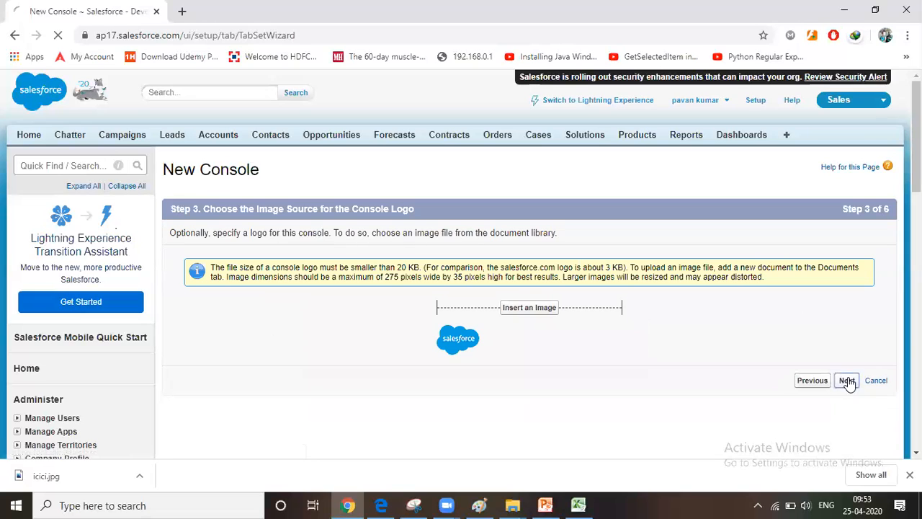
pyautogui.click(846, 381)
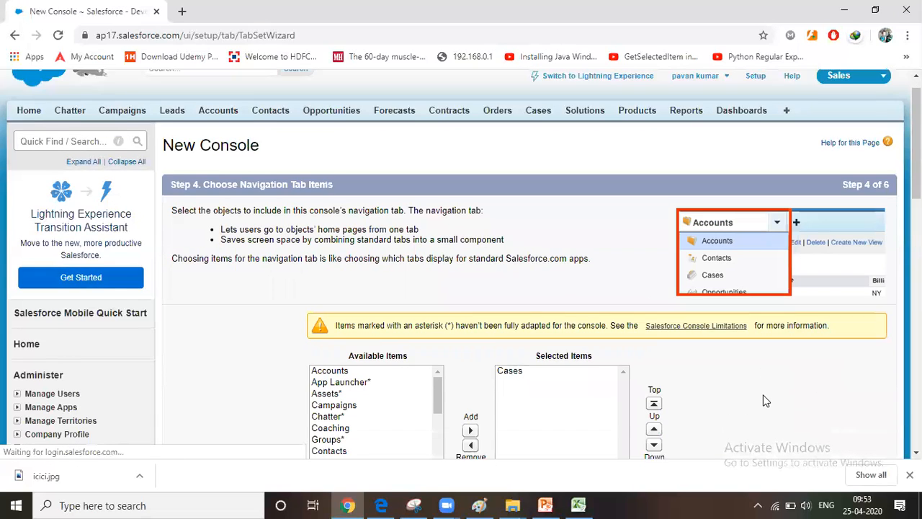
# Add Contacts and Accounts after Cases in the console's selected navigation tab items and accept the selection
pyautogui.scroll(-1, 763, 401)
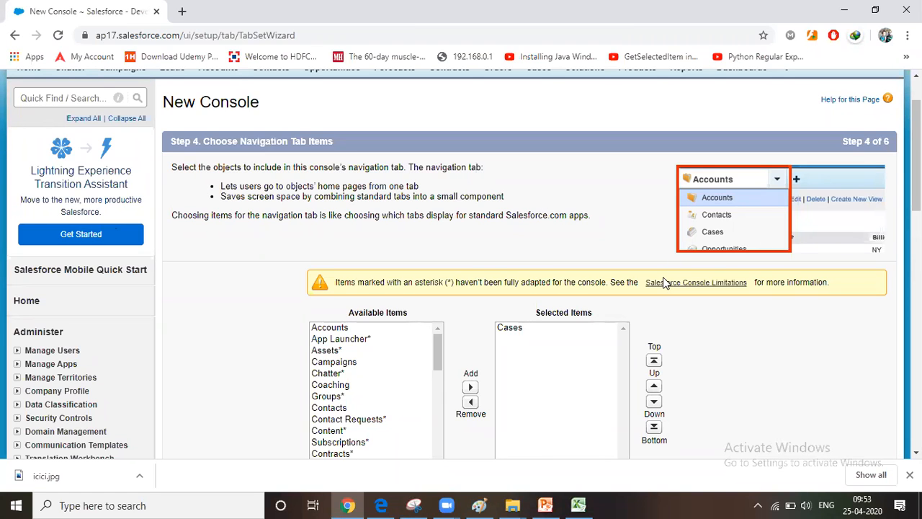
pyautogui.scroll(-3, 189, 224)
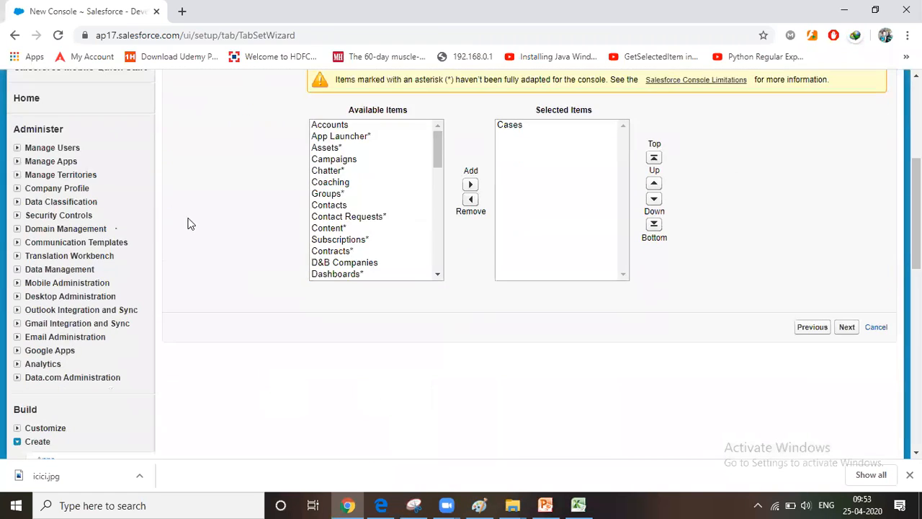
pyautogui.scroll(1, 475, 309)
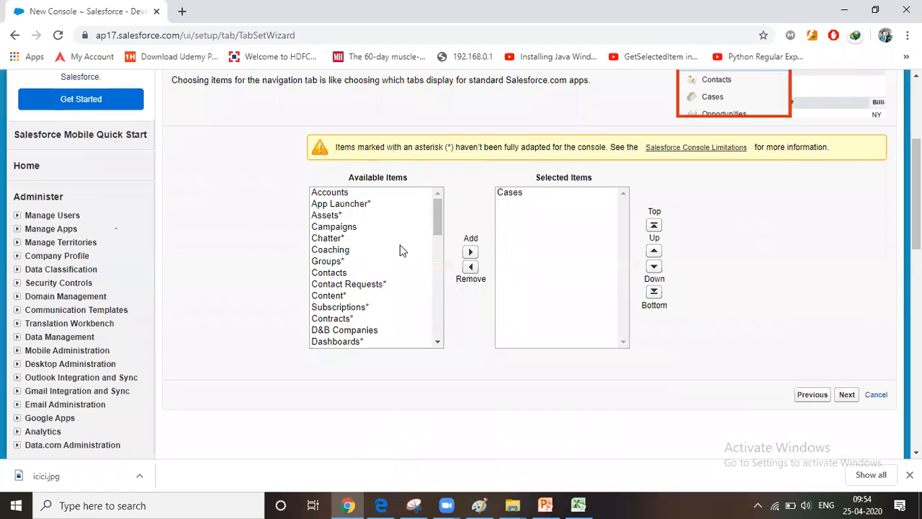
pyautogui.click(338, 274)
pyautogui.click(470, 252)
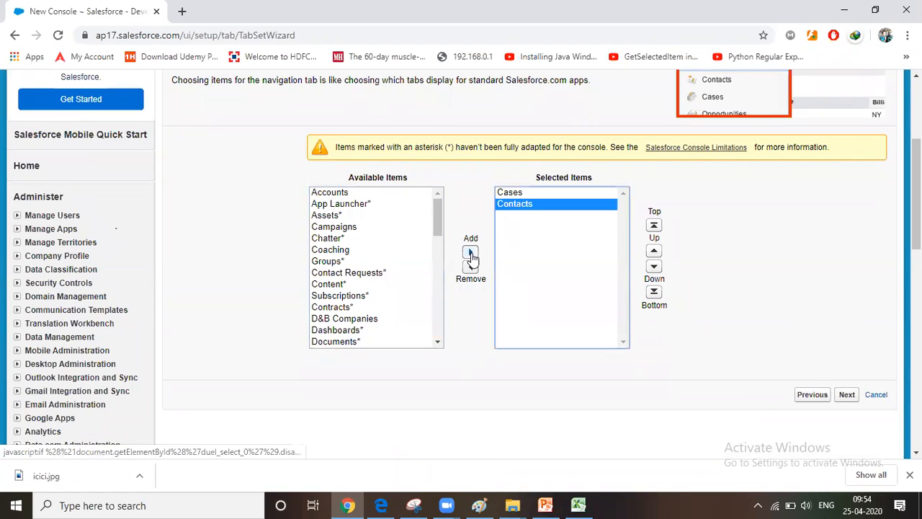
pyautogui.click(347, 193)
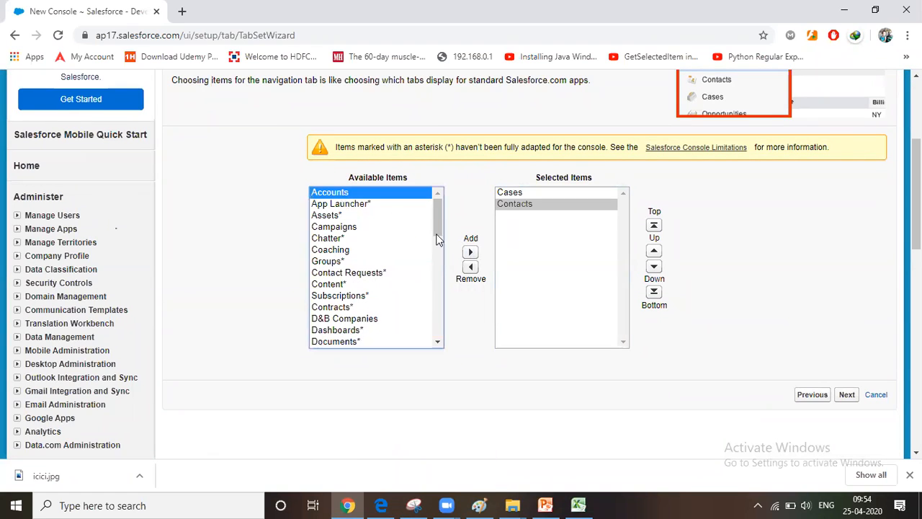
pyautogui.click(470, 252)
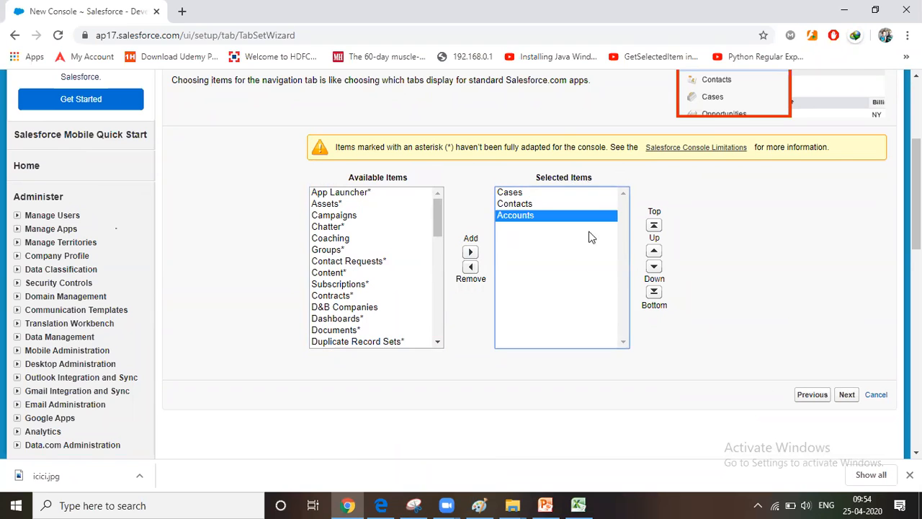
pyautogui.click(847, 394)
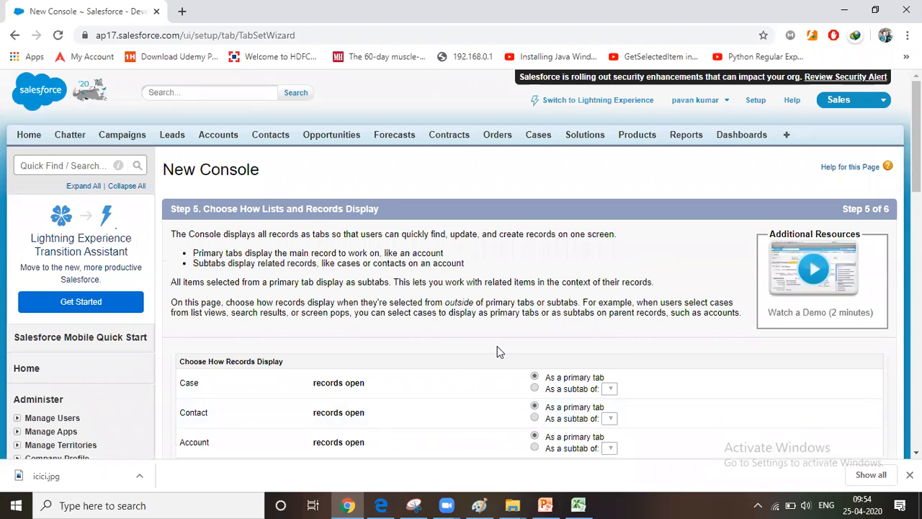
# Keep case, contact and account records opening as primary tabs, make the console visible to all profiles and save it
pyautogui.scroll(-3, 497, 347)
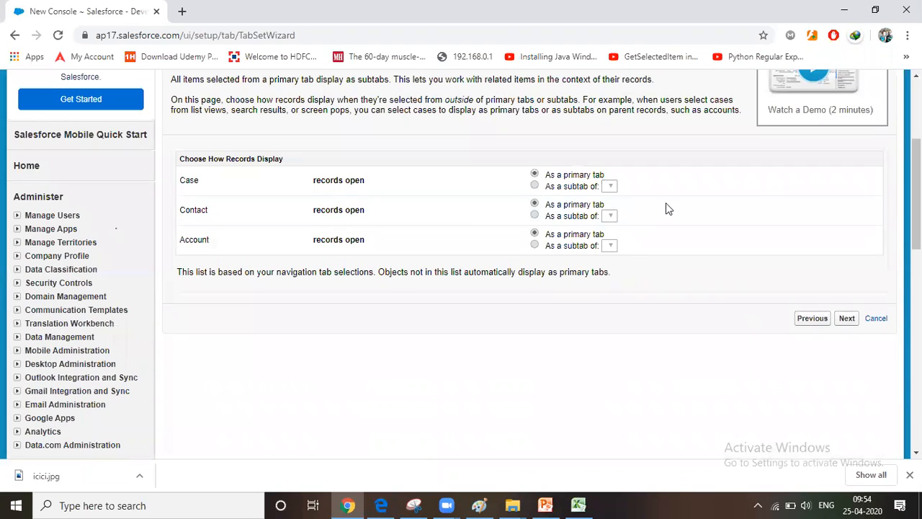
pyautogui.click(847, 319)
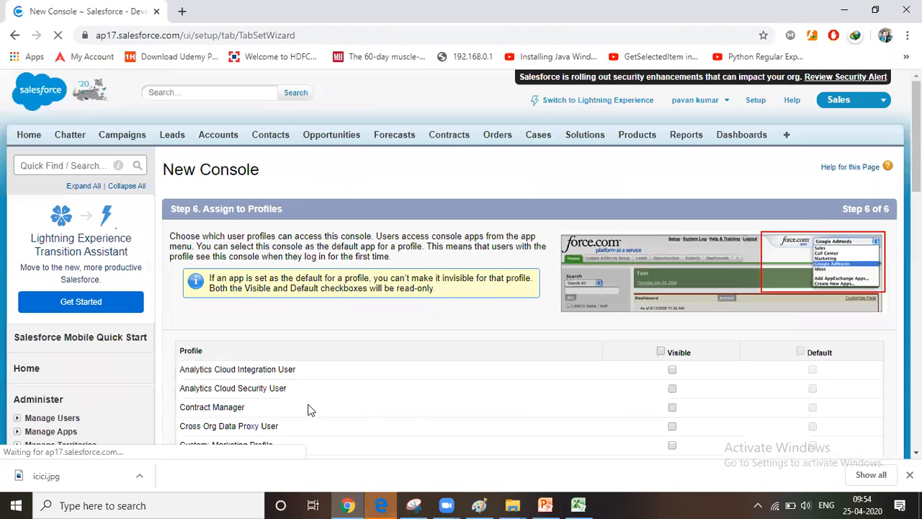
pyautogui.click(661, 351)
pyautogui.scroll(-10, 524, 376)
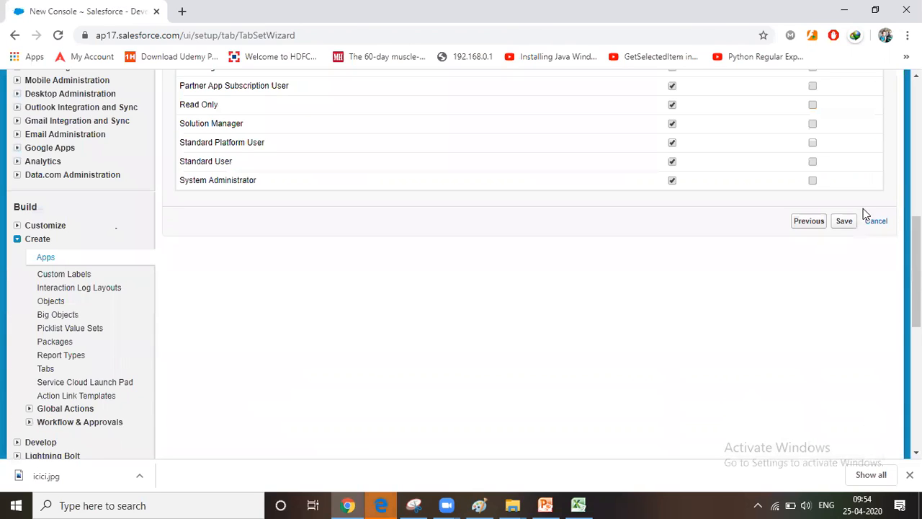
pyautogui.click(843, 221)
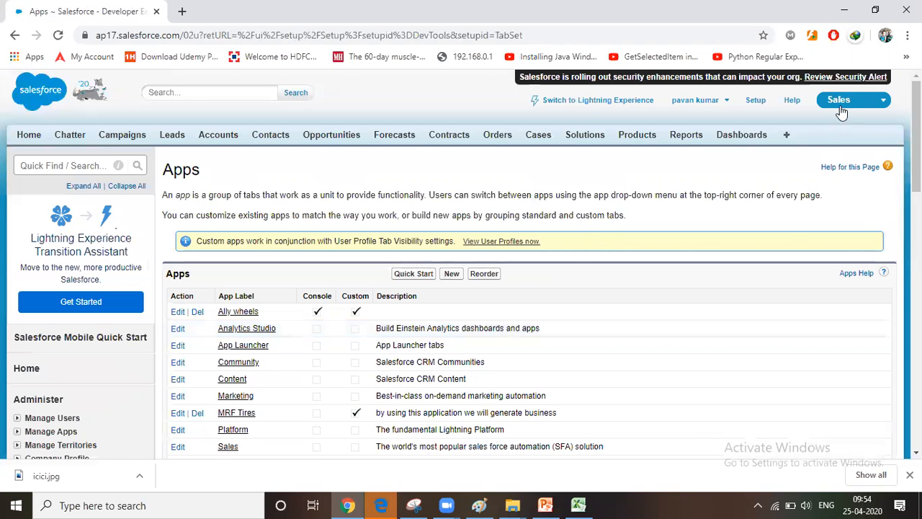
# Switch to the Ally wheels console app and open the case seeking guidance on electrical wiring installation
pyautogui.click(844, 102)
pyautogui.click(817, 247)
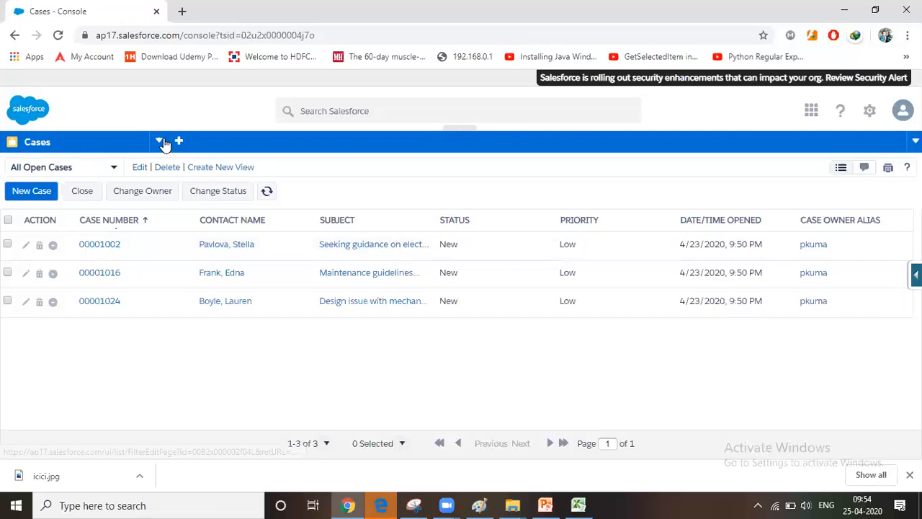
pyautogui.click(101, 248)
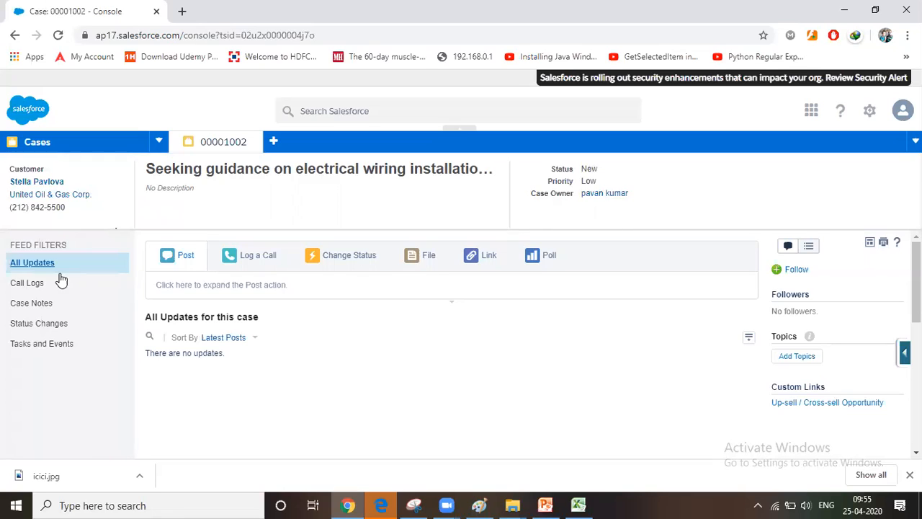
# Switch the console to the Contacts list and open the SVP, Administration and Finance contact of Grand Hotels & Resorts Ltd
pyautogui.click(159, 143)
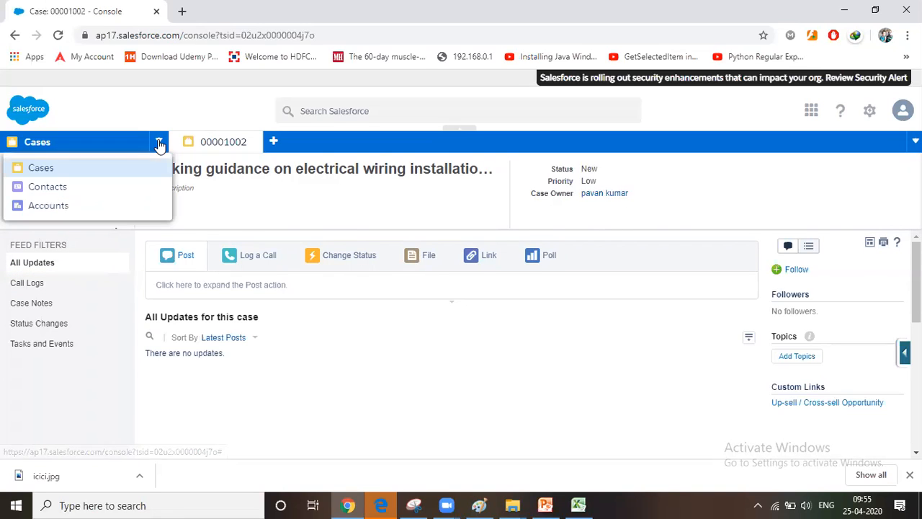
pyautogui.click(83, 193)
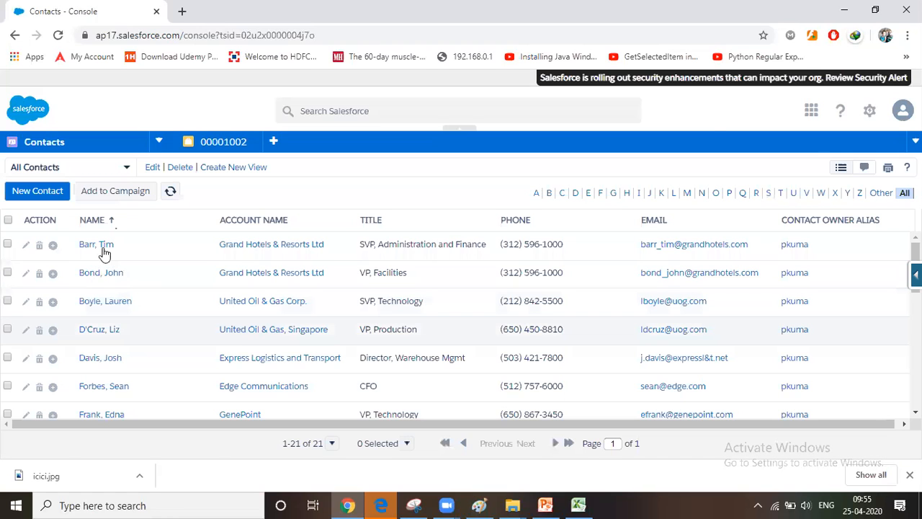
pyautogui.click(95, 245)
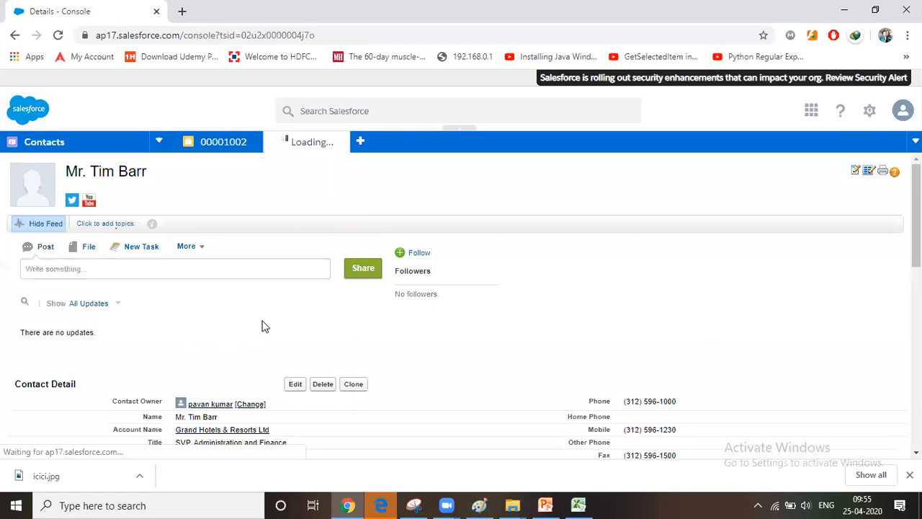
# Open the contact's related cases on structural breakdown of rotor assembly and customer service for portable generators as subtabs
pyautogui.scroll(-6, 263, 326)
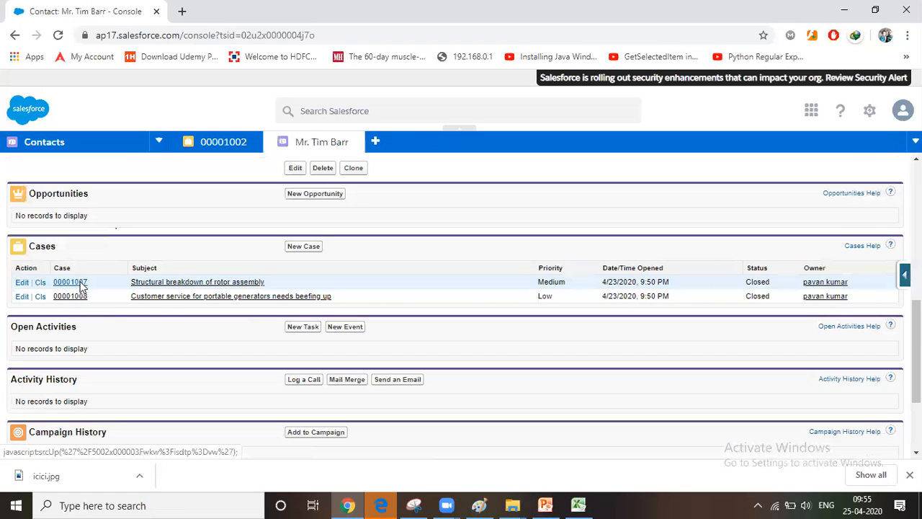
pyautogui.click(80, 282)
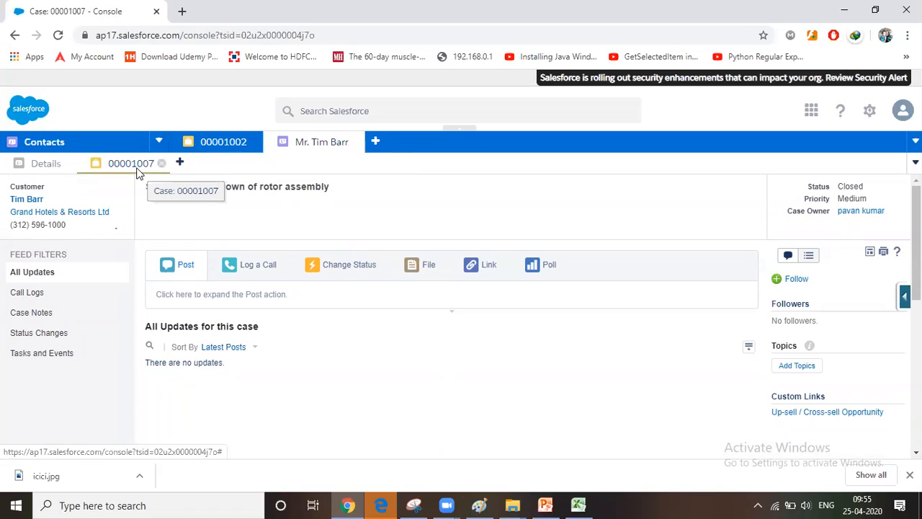
pyautogui.click(41, 164)
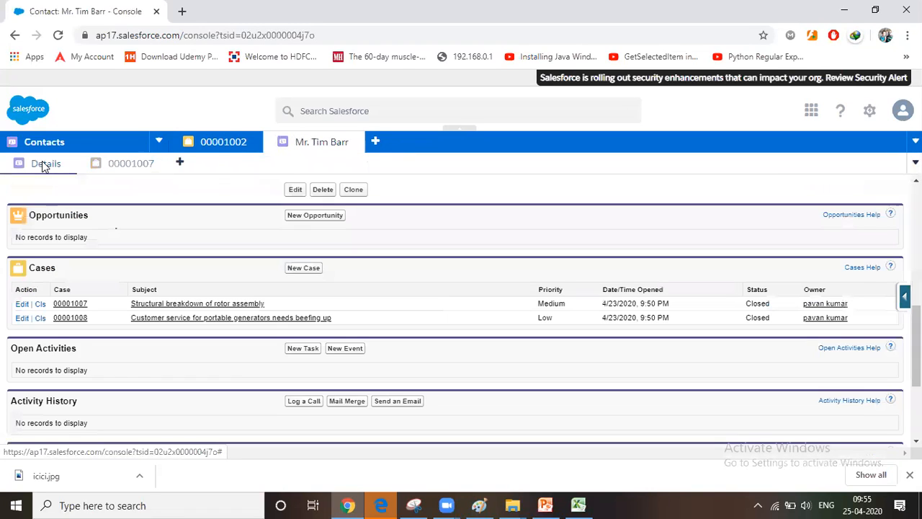
pyautogui.click(75, 317)
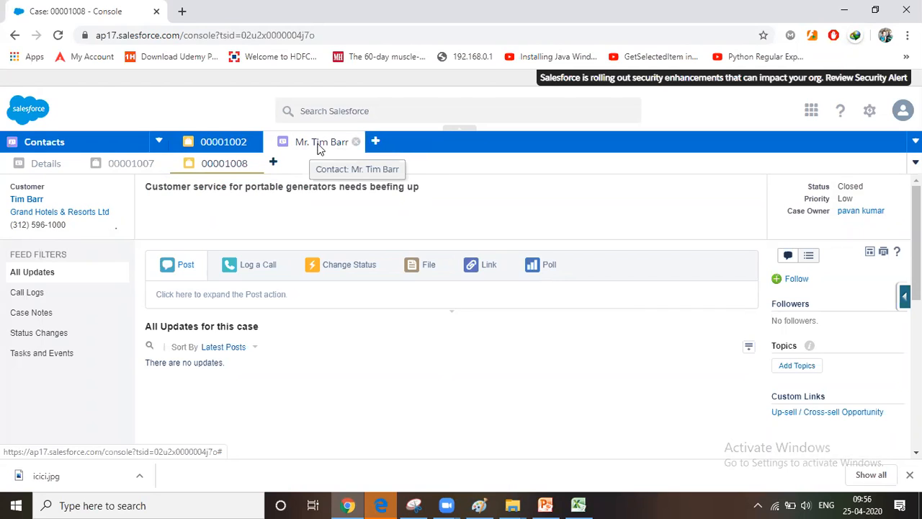
# Close the electrical wiring case tab and open the United Oil & Gas, Singapore contact from the Contacts list
pyautogui.click(229, 142)
pyautogui.click(253, 142)
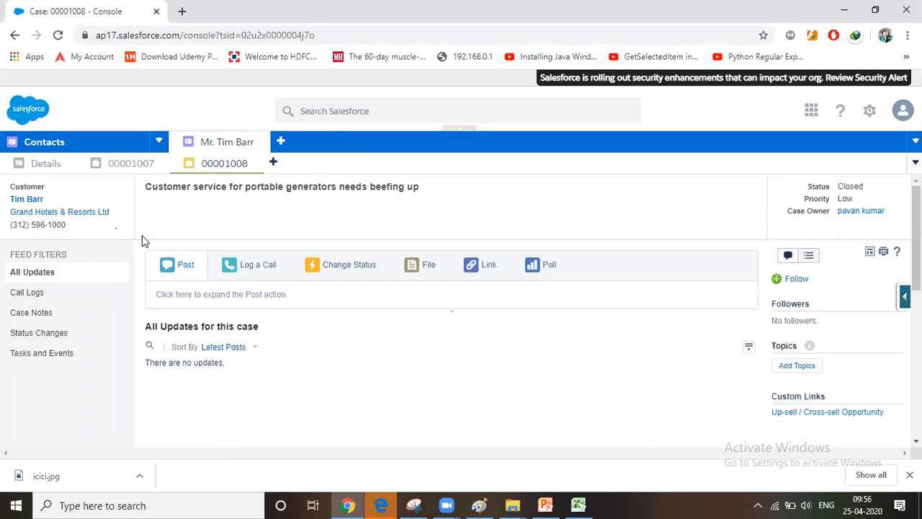
pyautogui.click(159, 141)
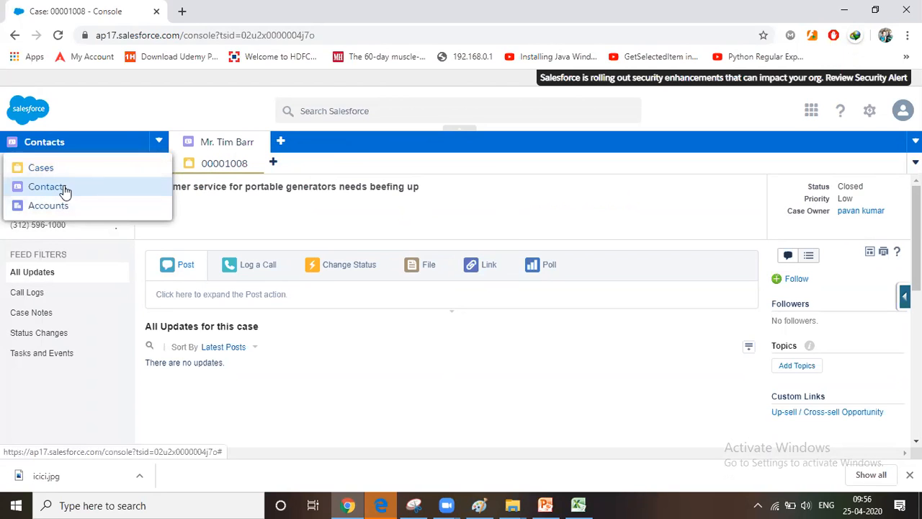
pyautogui.click(65, 185)
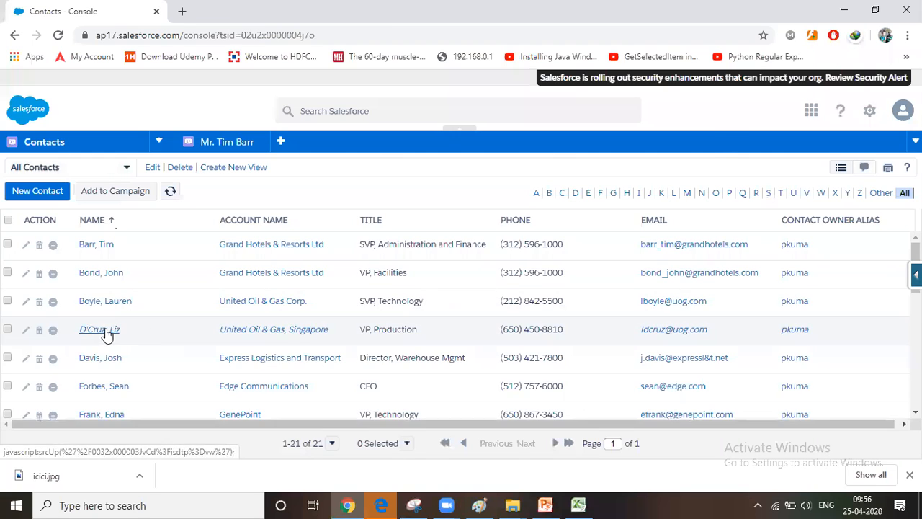
pyautogui.click(104, 329)
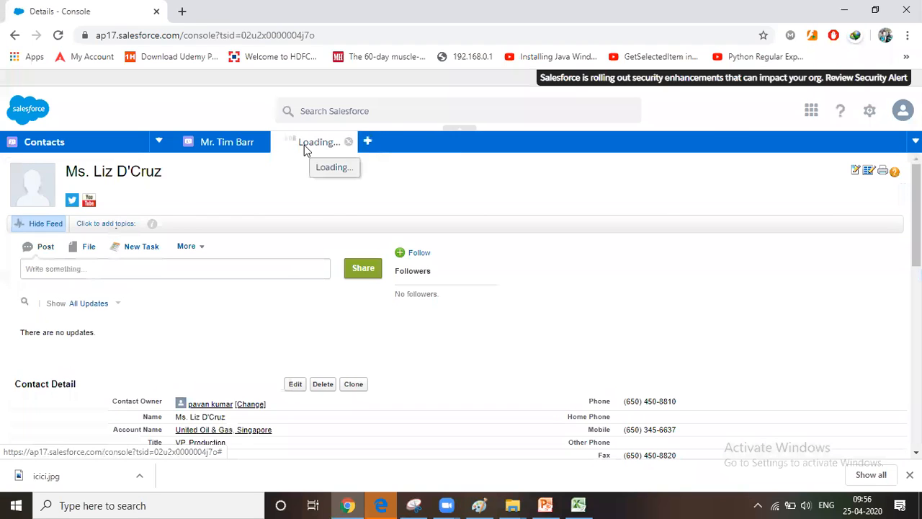
# Open this contact's "Frequent mechanical breakdown" case as a subtab and compare the subtabs of the two open contacts
pyautogui.scroll(-4, 216, 321)
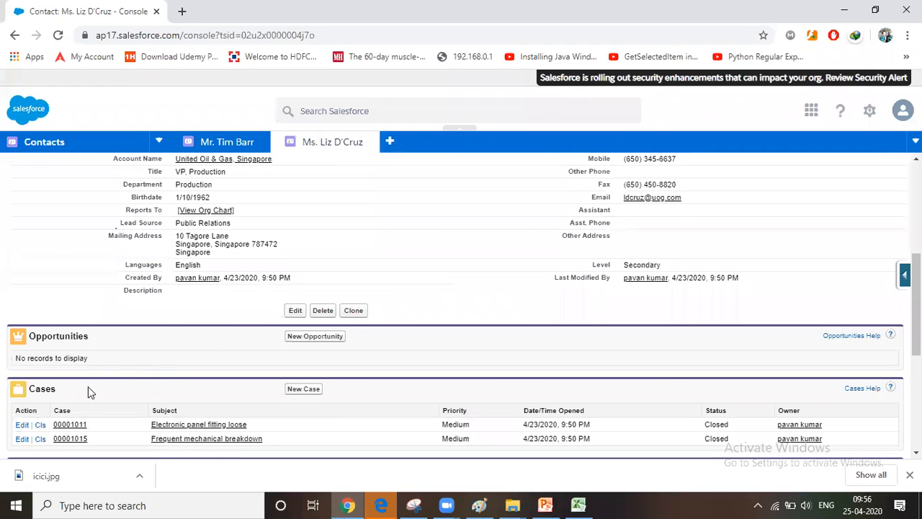
pyautogui.scroll(-2, 86, 386)
pyautogui.click(70, 304)
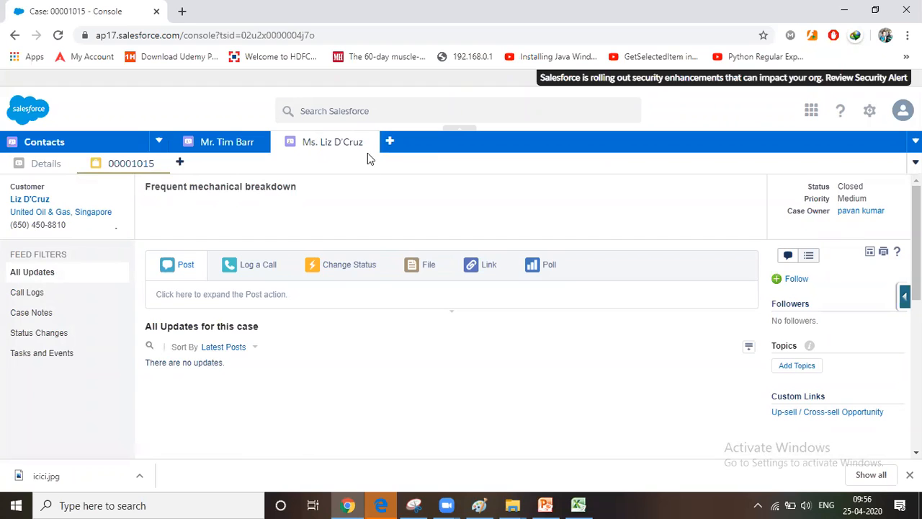
pyautogui.click(210, 147)
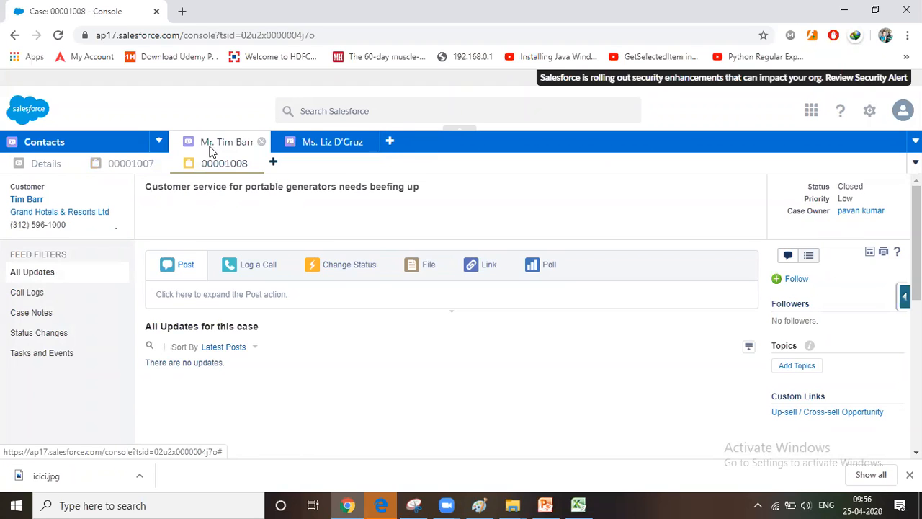
pyautogui.click(339, 148)
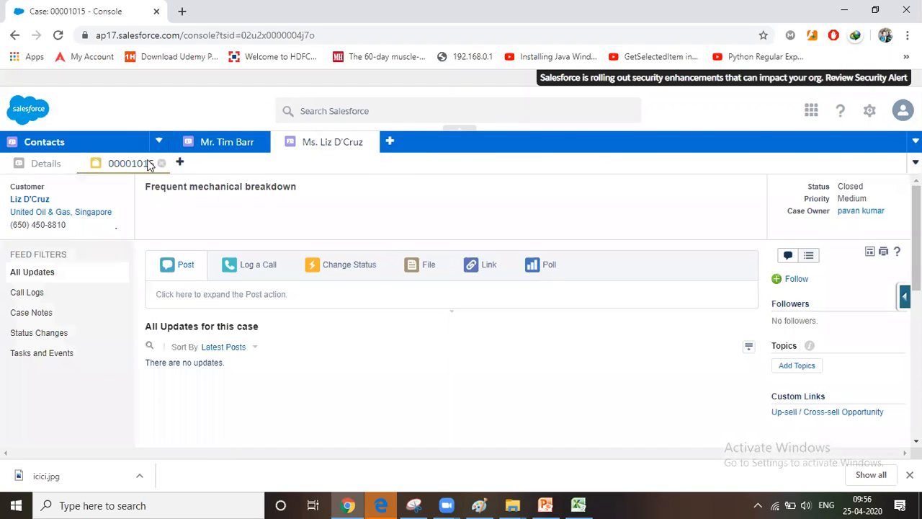
# Open the Edge Communications CFO from the Contacts list, with the related "Shutting down of generator" case as a subtab
pyautogui.click(63, 147)
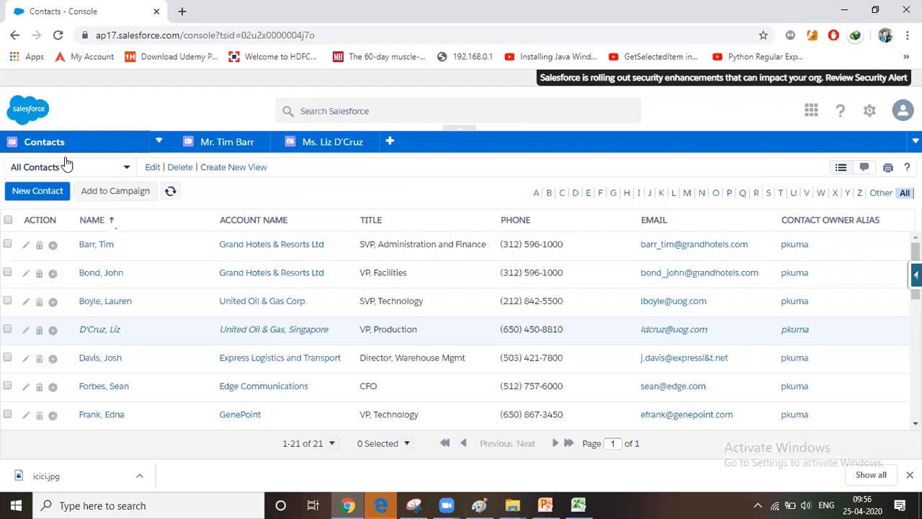
pyautogui.click(107, 392)
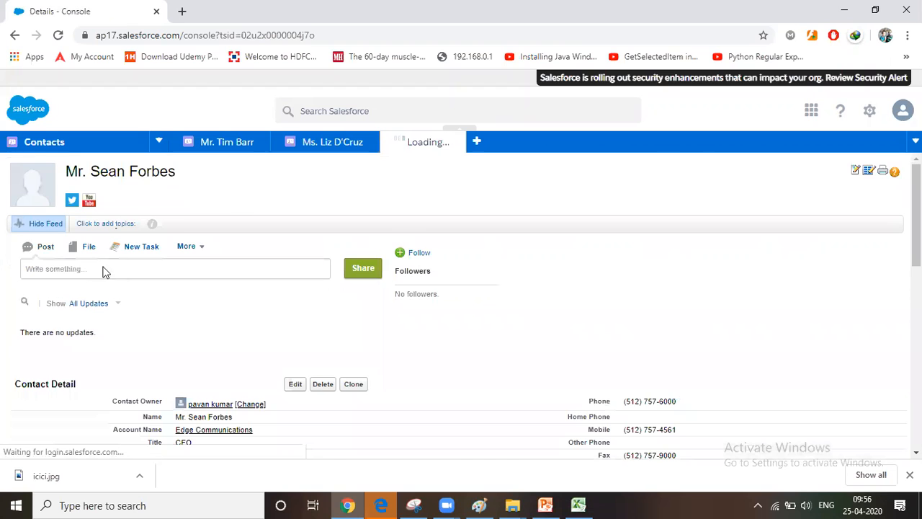
pyautogui.scroll(-3, 181, 345)
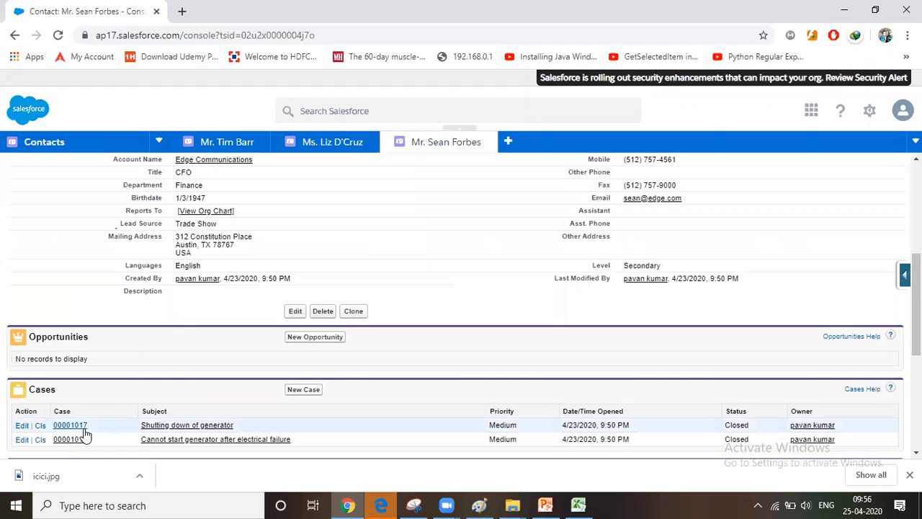
pyautogui.click(115, 423)
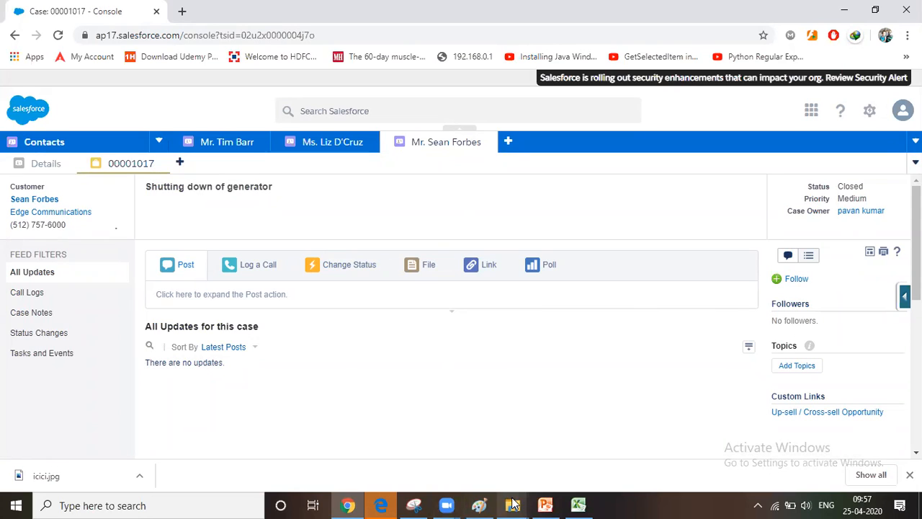
# Review the task list on creating apps and comparing custom and console apps in Paint, and return to the Salesforce console in Chrome
pyautogui.click(479, 505)
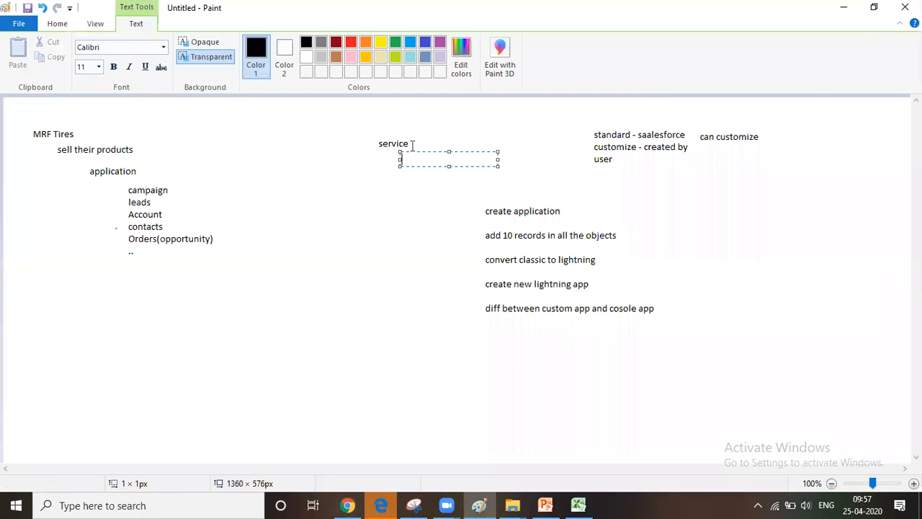
pyautogui.click(477, 504)
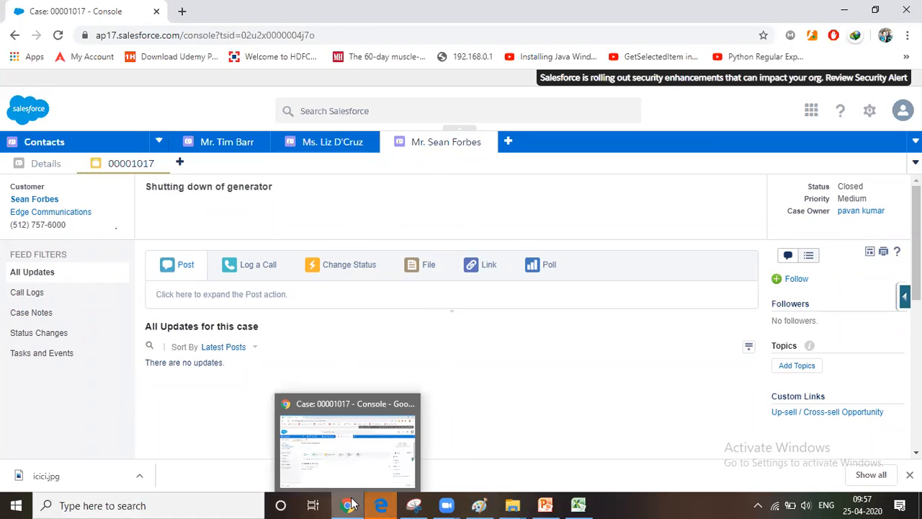
pyautogui.click(479, 504)
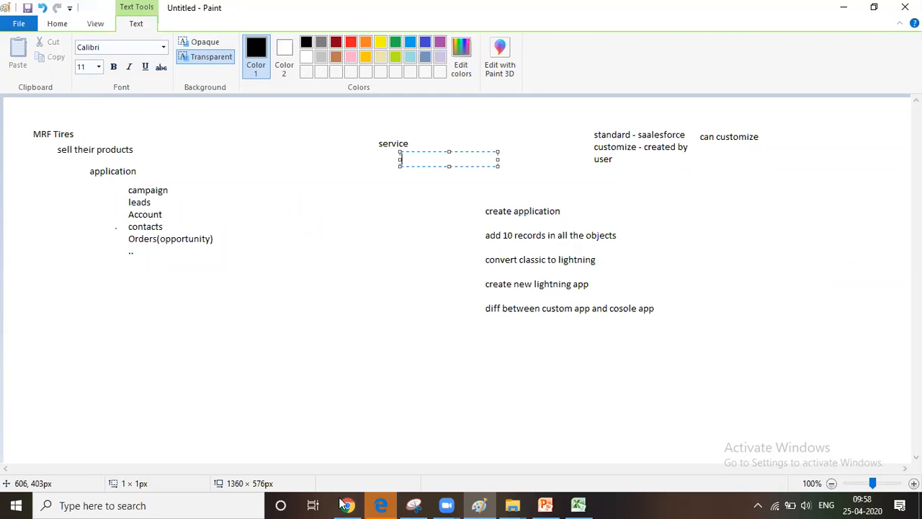
pyautogui.click(382, 504)
pyautogui.click(382, 504)
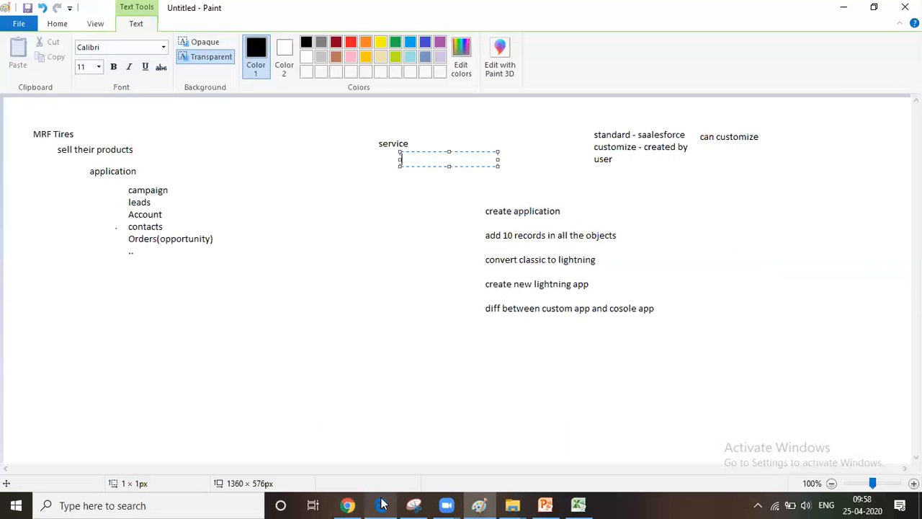
pyautogui.click(345, 504)
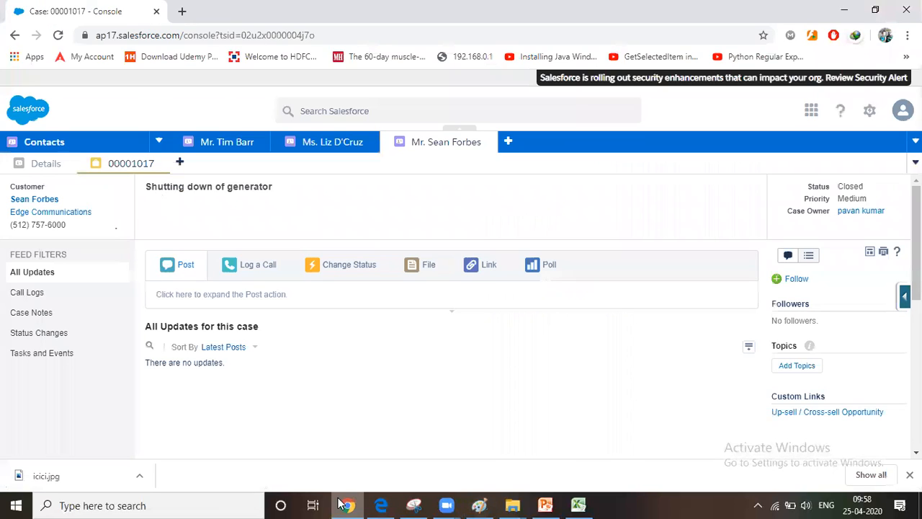
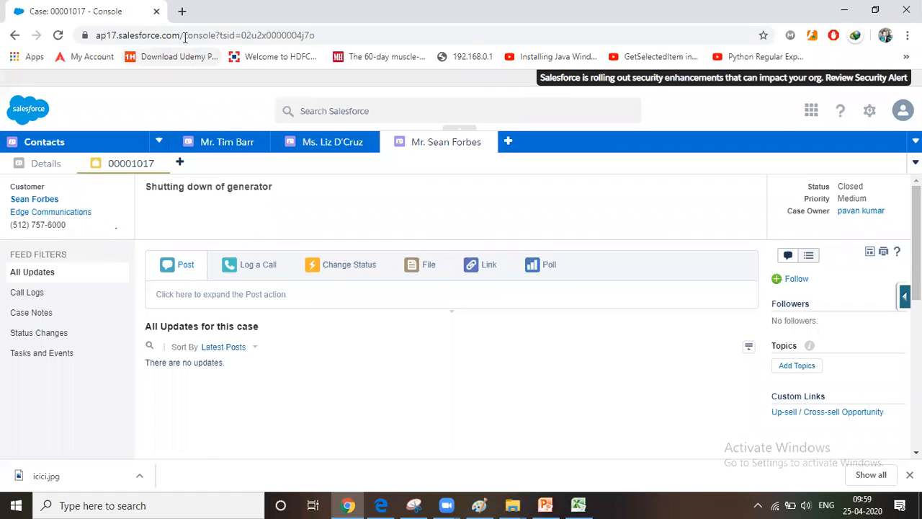
# Search Google for "salesforce editions and licenses" in a new browser tab and return to the Salesforce console
pyautogui.hotkey('ctrl', 't')
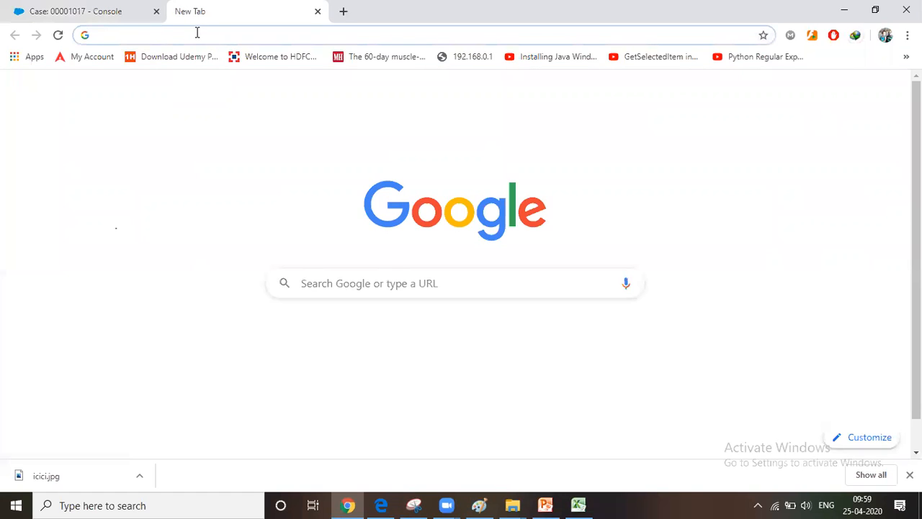
pyautogui.write('editions')
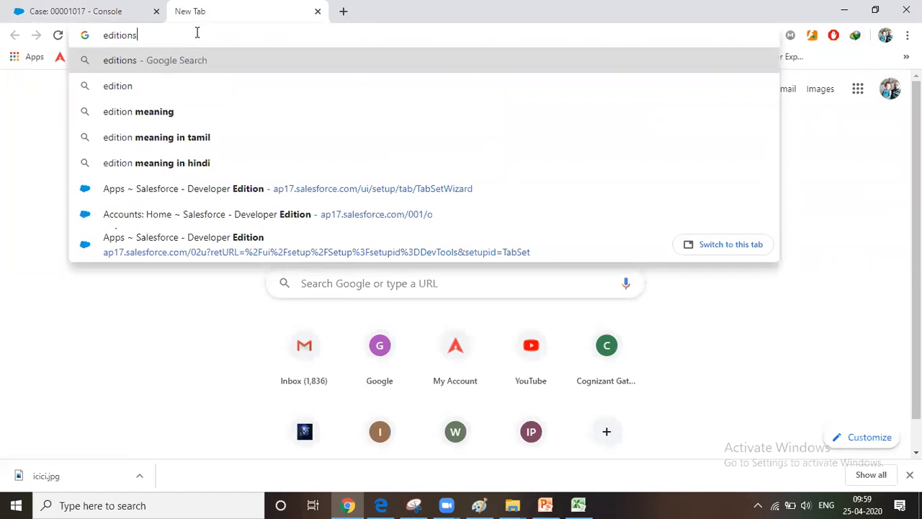
pyautogui.write(' and lic')
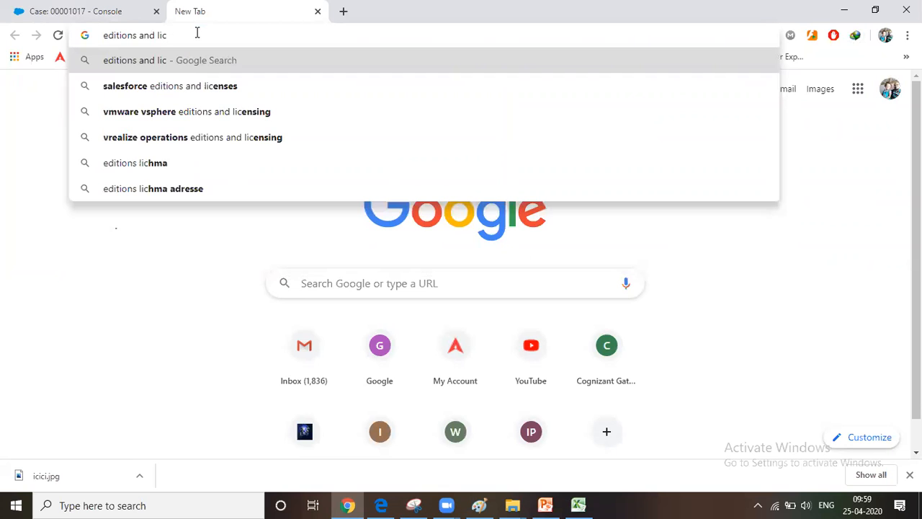
pyautogui.write('e')
pyautogui.press('Down')
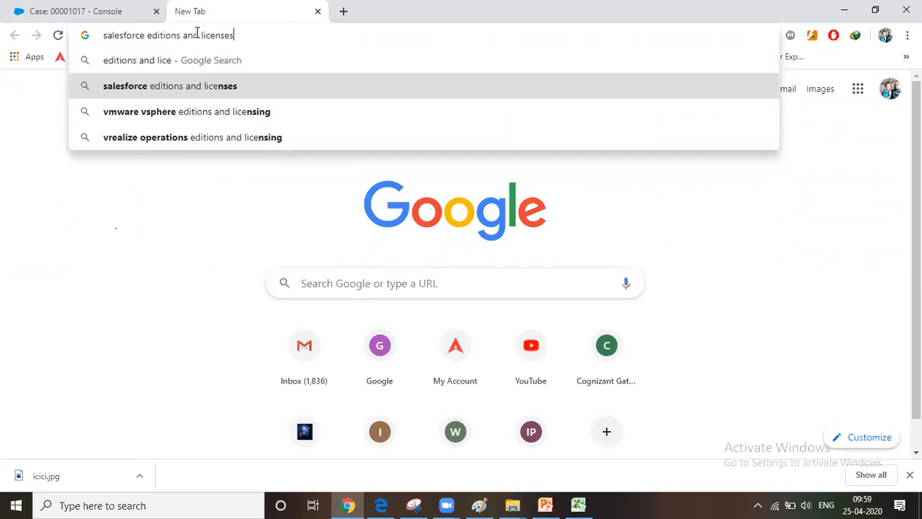
pyautogui.press('Return')
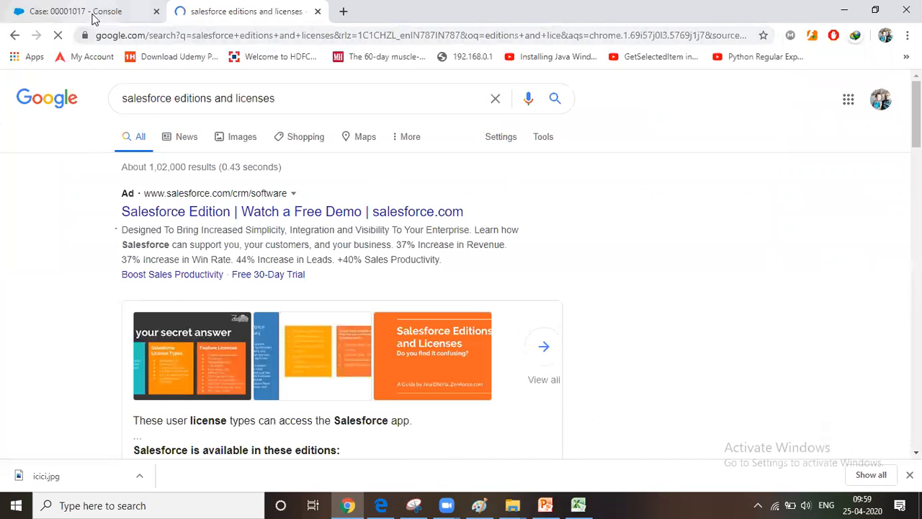
pyautogui.click(93, 13)
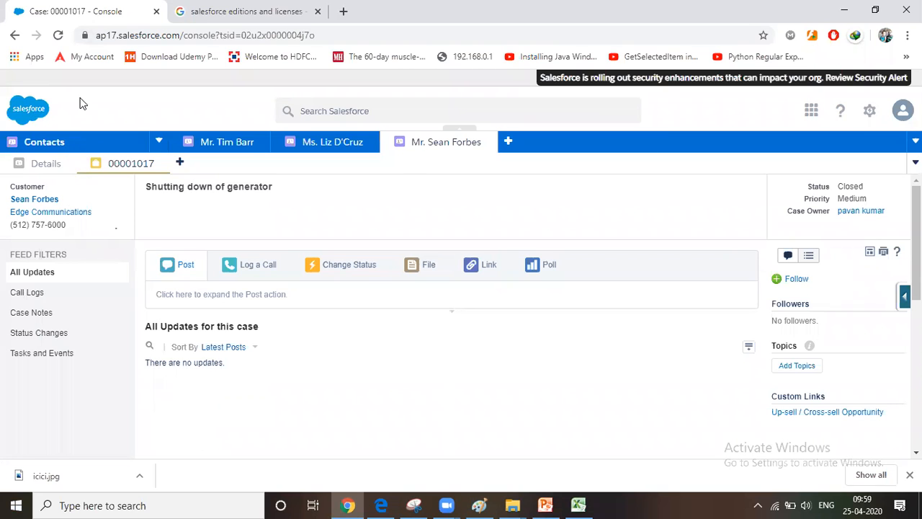
pyautogui.hotkey('ctrl', 'Tab')
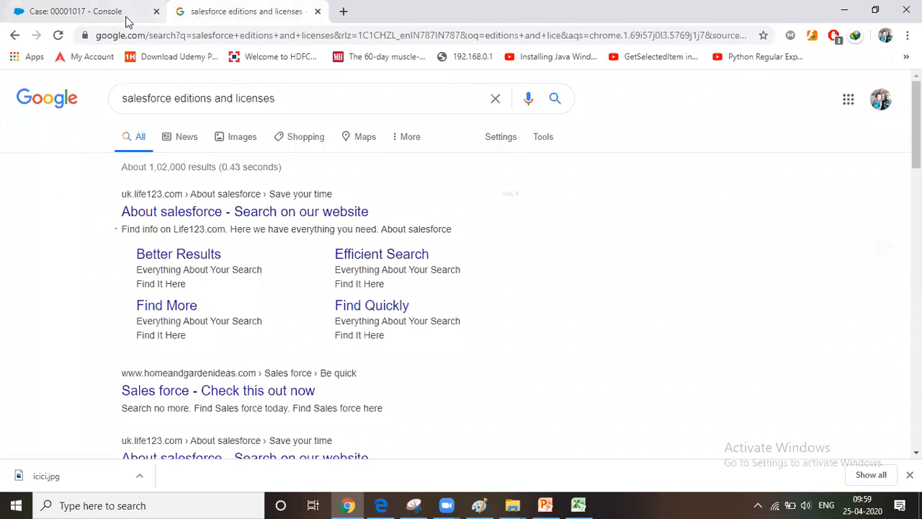
pyautogui.click(98, 19)
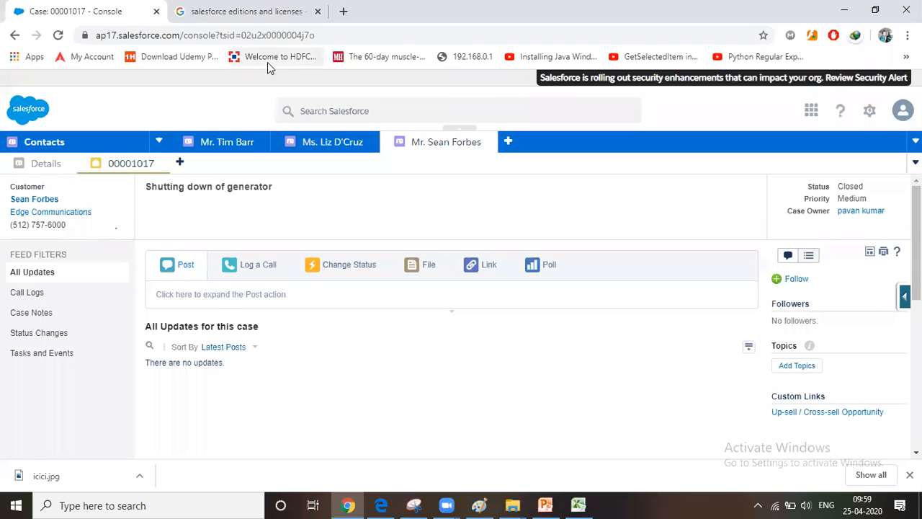
# Open the Developer Console, create a new Apex class named dfgdfg, and return to the main Salesforce console window
pyautogui.click(900, 113)
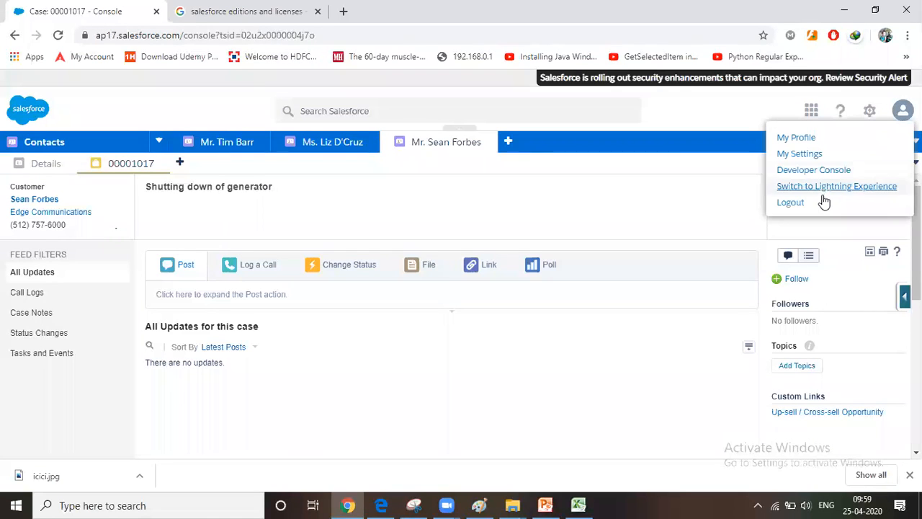
pyautogui.click(812, 172)
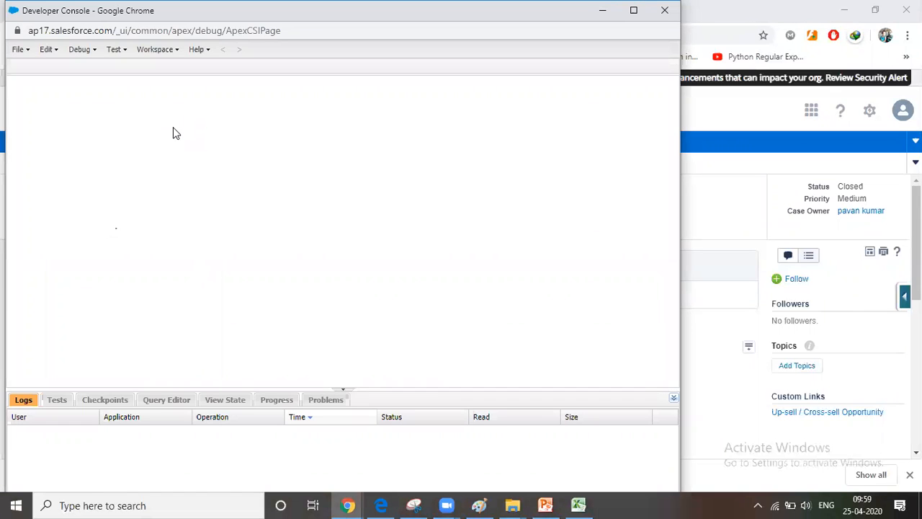
pyautogui.click(21, 49)
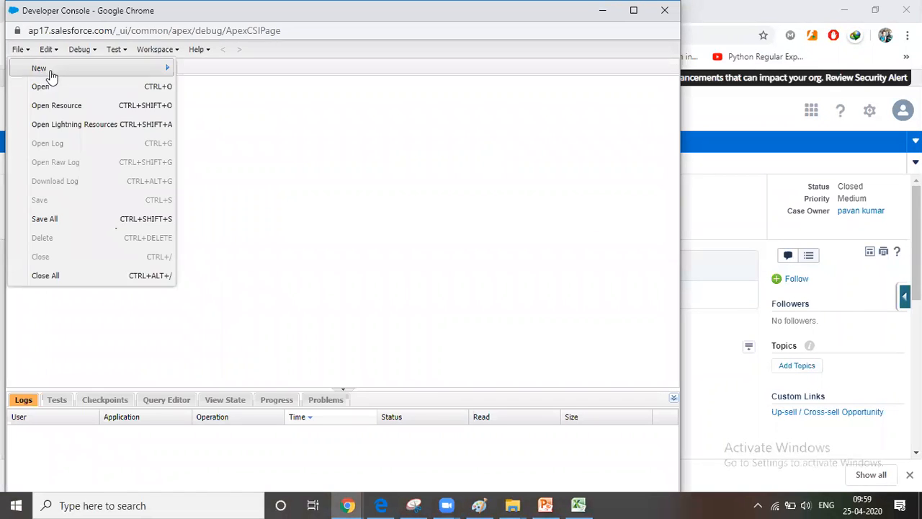
pyautogui.moveTo(51, 72)
pyautogui.click(224, 68)
pyautogui.write('dfgdfg')
pyautogui.click(315, 314)
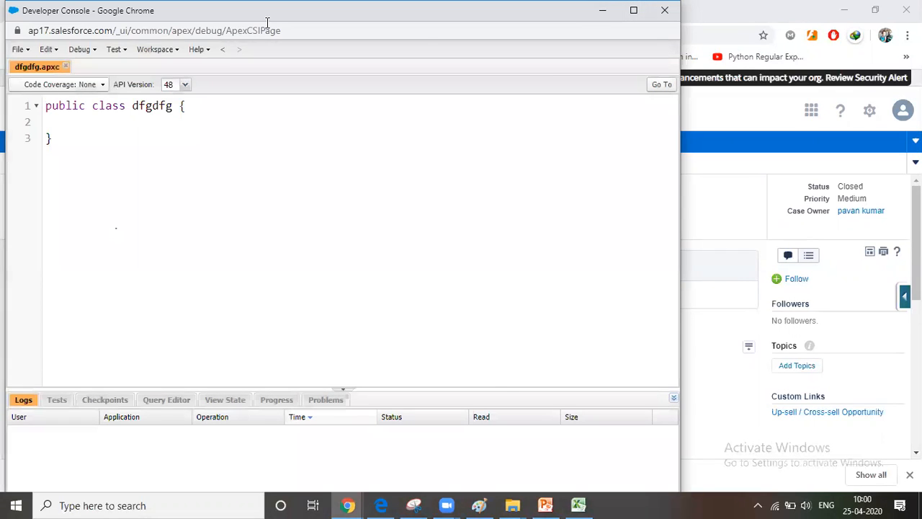
pyautogui.moveTo(266, 18); pyautogui.dragTo(451, 42)
pyautogui.click(790, 36)
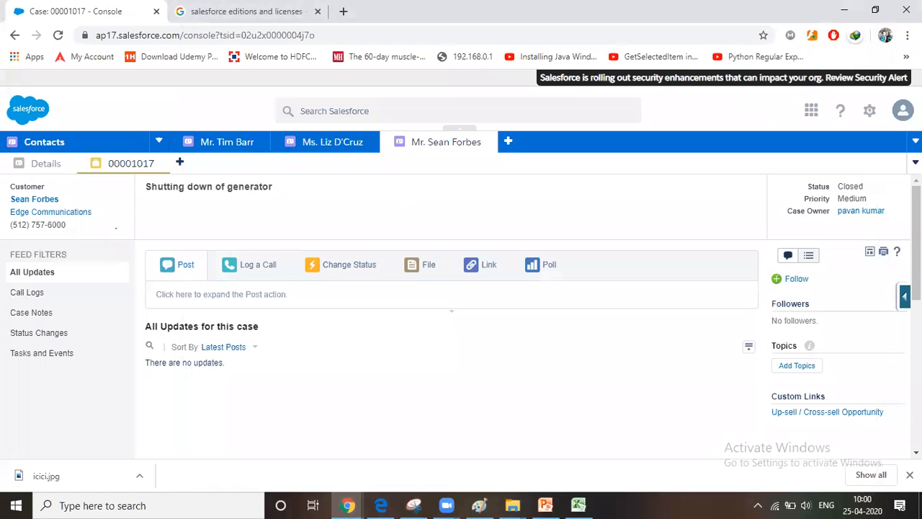
# Switch the org from the Classic console to Lightning Experience
pyautogui.click(902, 110)
pyautogui.click(871, 110)
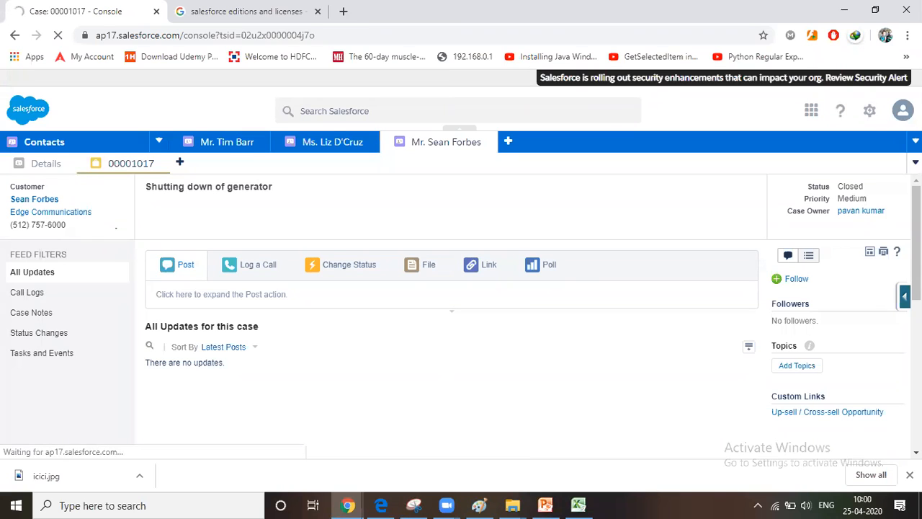
pyautogui.click(896, 117)
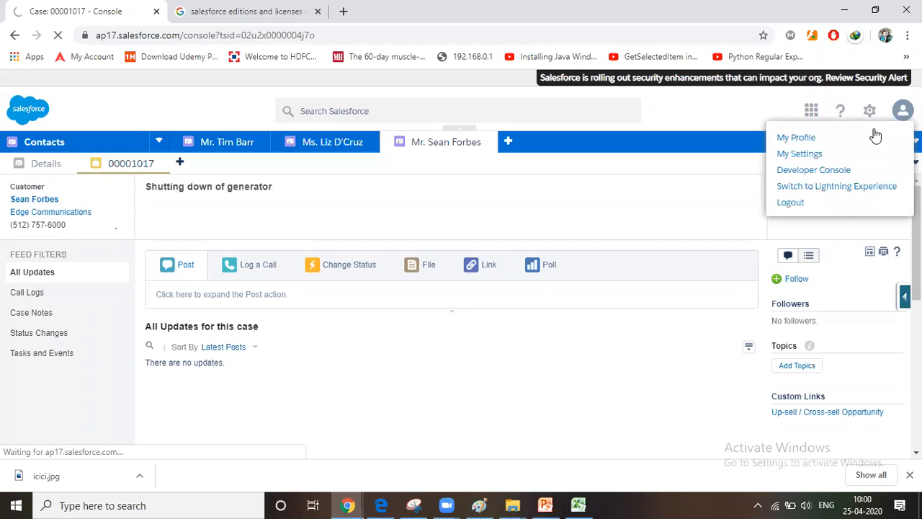
pyautogui.click(833, 187)
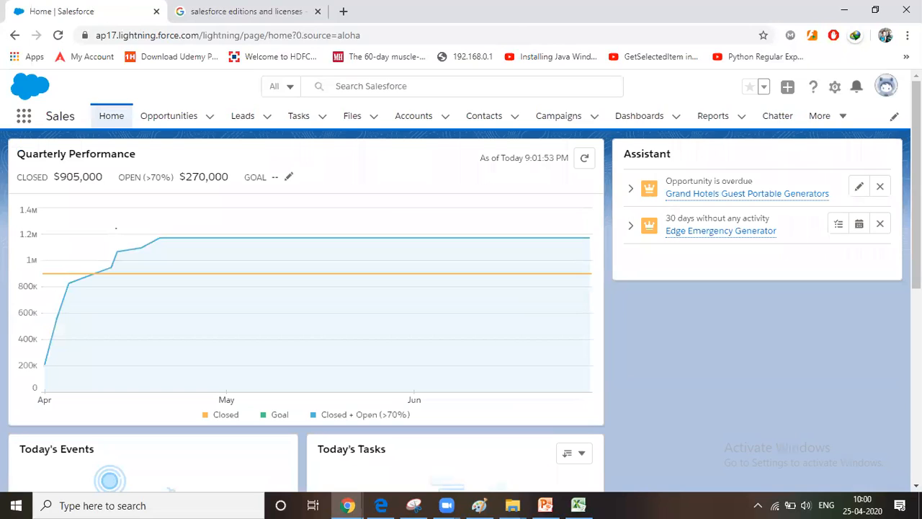
# Switch the org from Lightning Experience back to Salesforce Classic
pyautogui.click(856, 87)
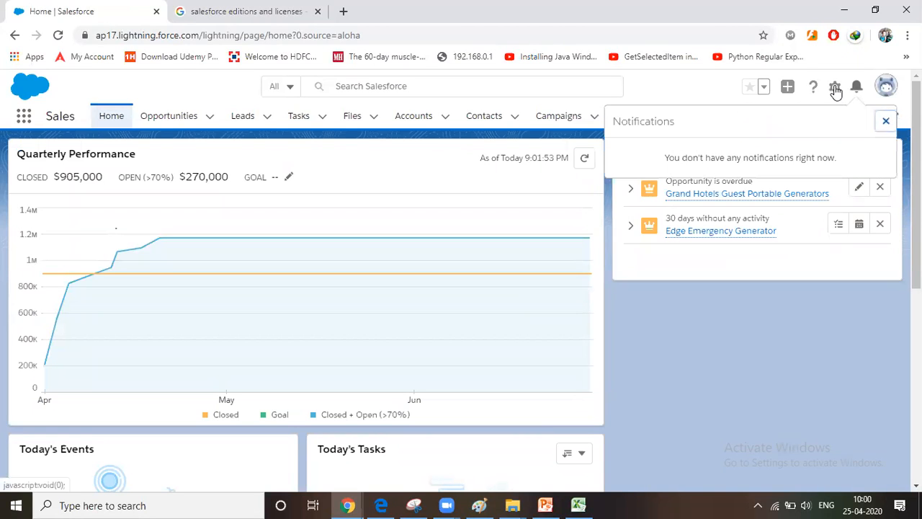
pyautogui.click(886, 88)
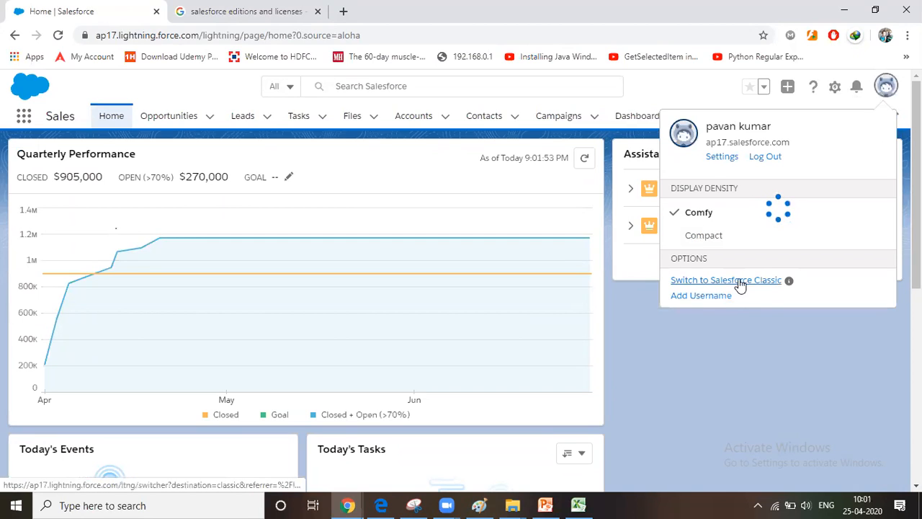
pyautogui.click(738, 281)
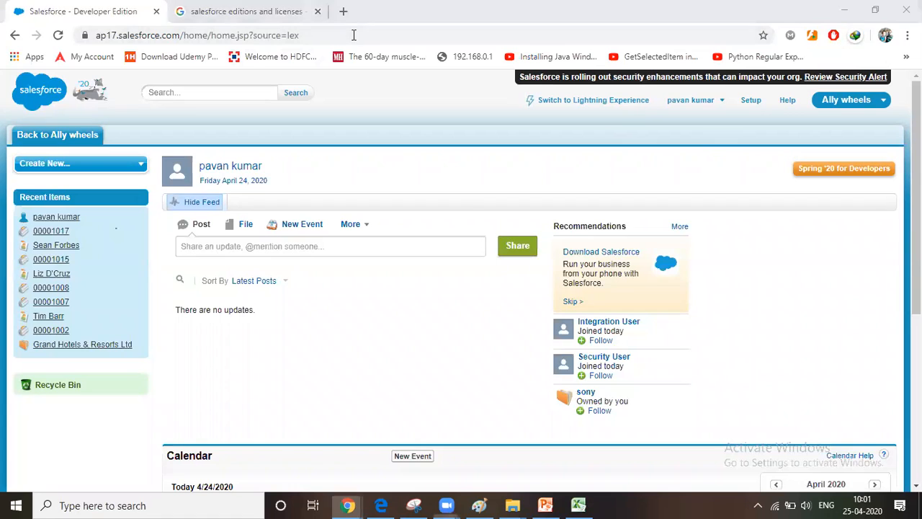
pyautogui.click(247, 14)
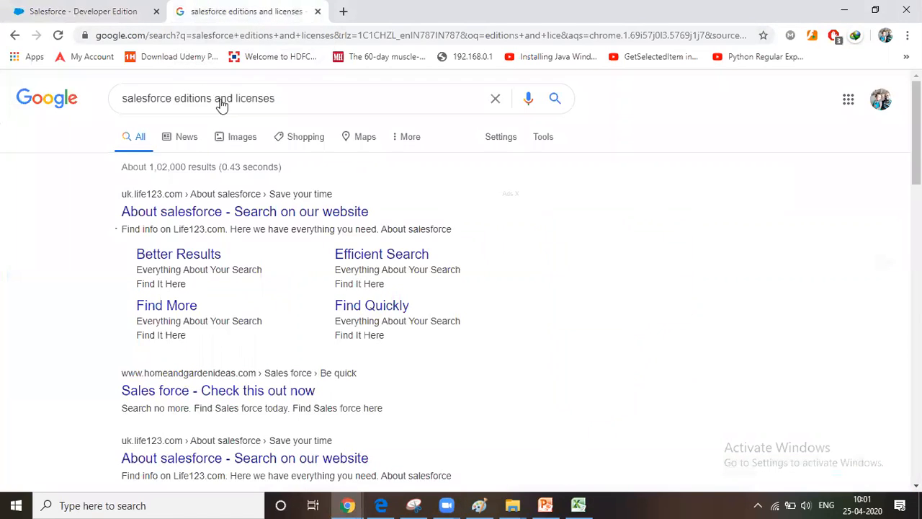
pyautogui.click(330, 99)
pyautogui.hotkey('ctrl', 'a')
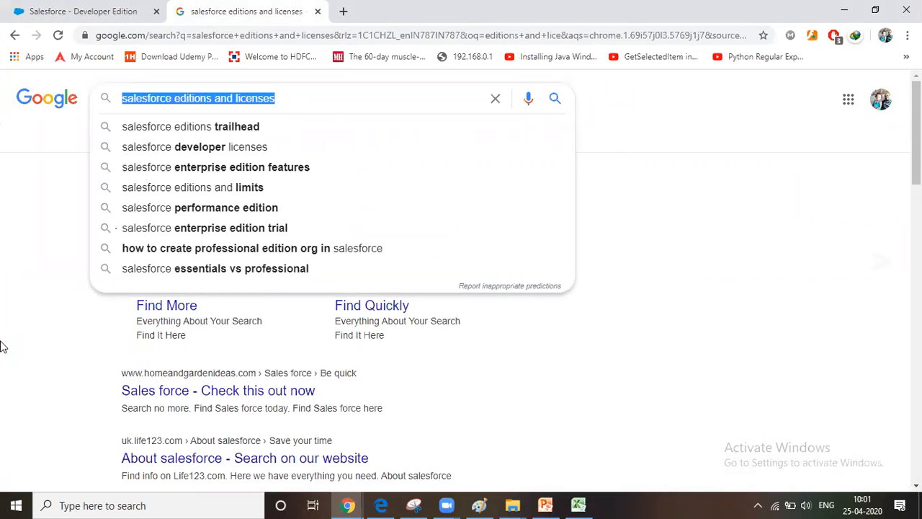
pyautogui.write('how to f')
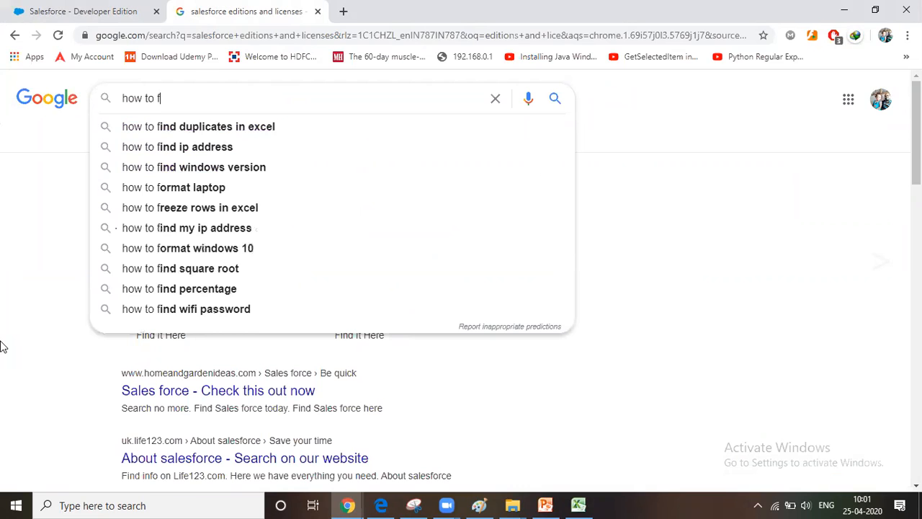
pyautogui.write('ind vrsi')
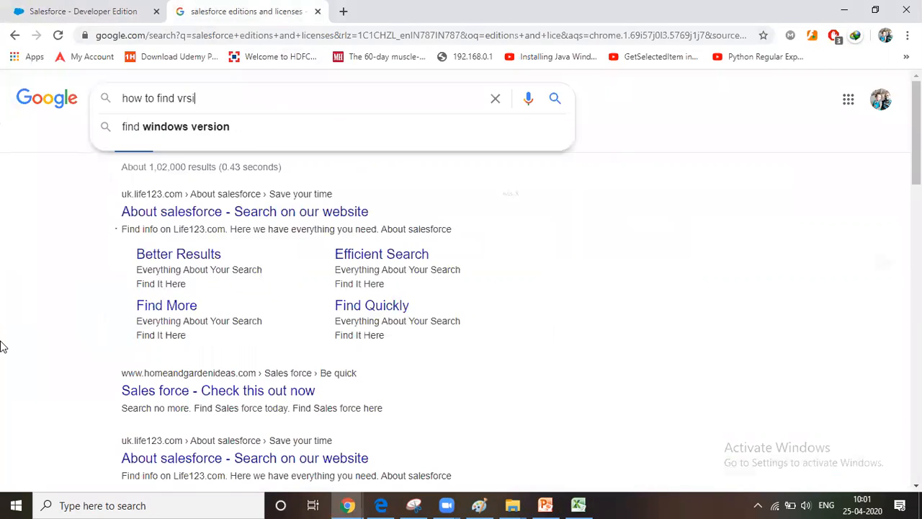
pyautogui.press('BackSpace')
pyautogui.press('BackSpace')
pyautogui.press('BackSpace')
pyautogui.write('ersion')
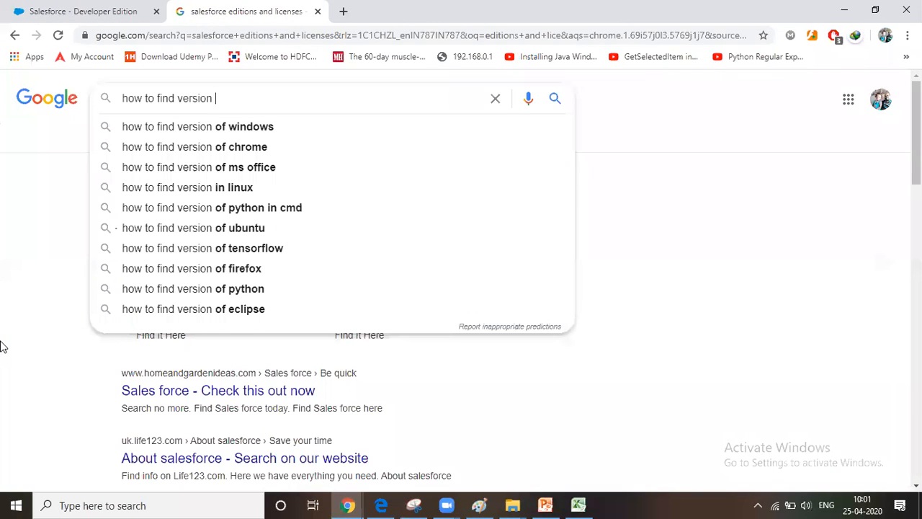
pyautogui.press('BackSpace')
pyautogui.press('BackSpace')
pyautogui.press('BackSpace')
pyautogui.press('BackSpace')
pyautogui.press('BackSpace')
pyautogui.press('BackSpace')
pyautogui.press('BackSpace')
pyautogui.press('BackSpace')
pyautogui.press('BackSpace')
pyautogui.press('BackSpace')
pyautogui.press('BackSpace')
pyautogui.press('BackSpace')
pyautogui.press('BackSpace')
pyautogui.press('BackSpace')
pyautogui.press('BackSpace')
pyautogui.press('BackSpace')
pyautogui.press('BackSpace')
pyautogui.press('BackSpace')
pyautogui.press('BackSpace')
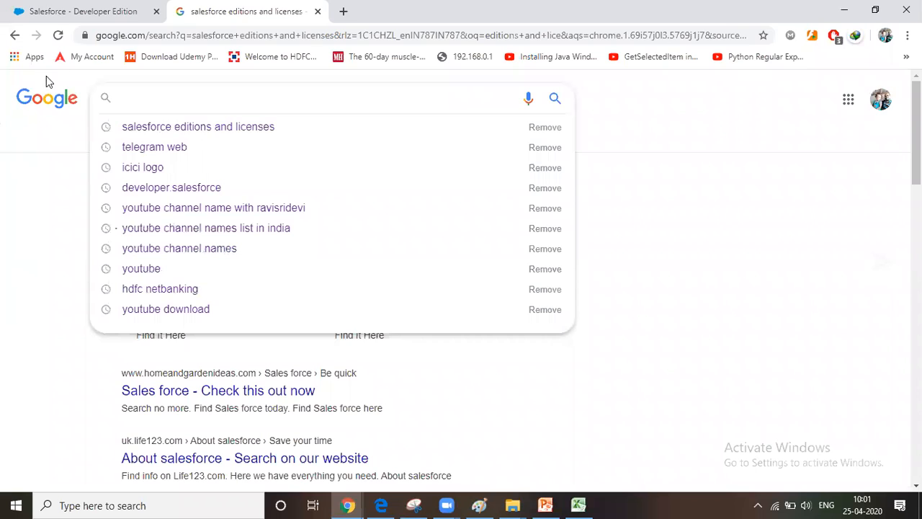
pyautogui.click(76, 11)
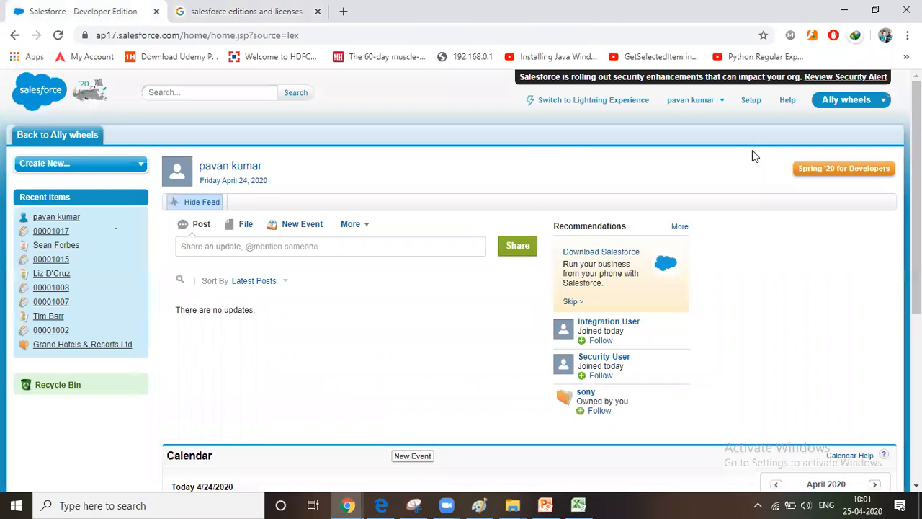